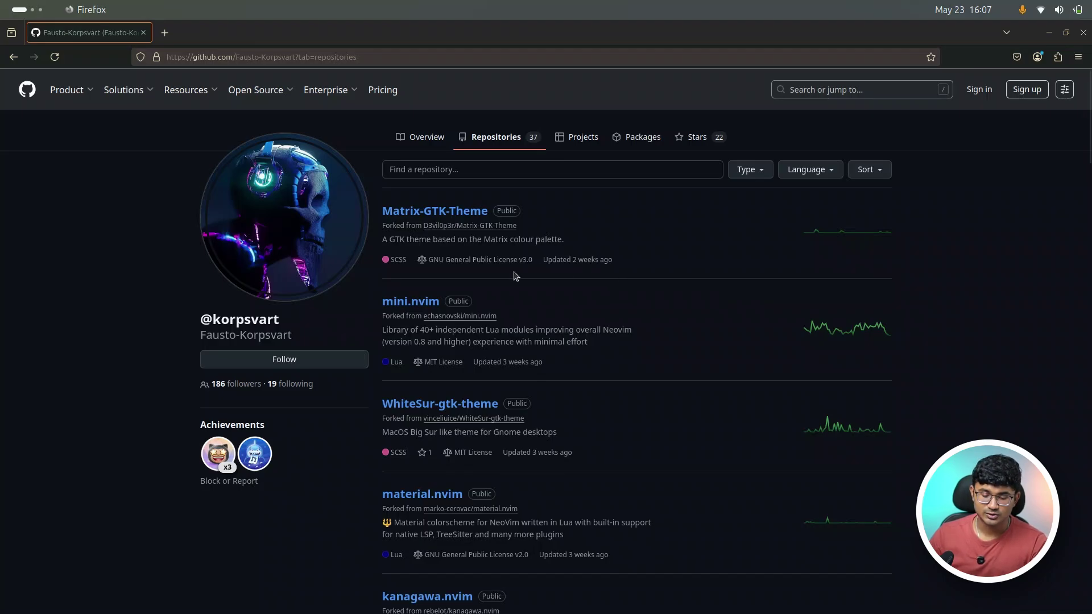
- Look through the developer's repository list and open the Matrix-GTK-Theme repository in a new browser tab
scroll(516, 276, down, 5)
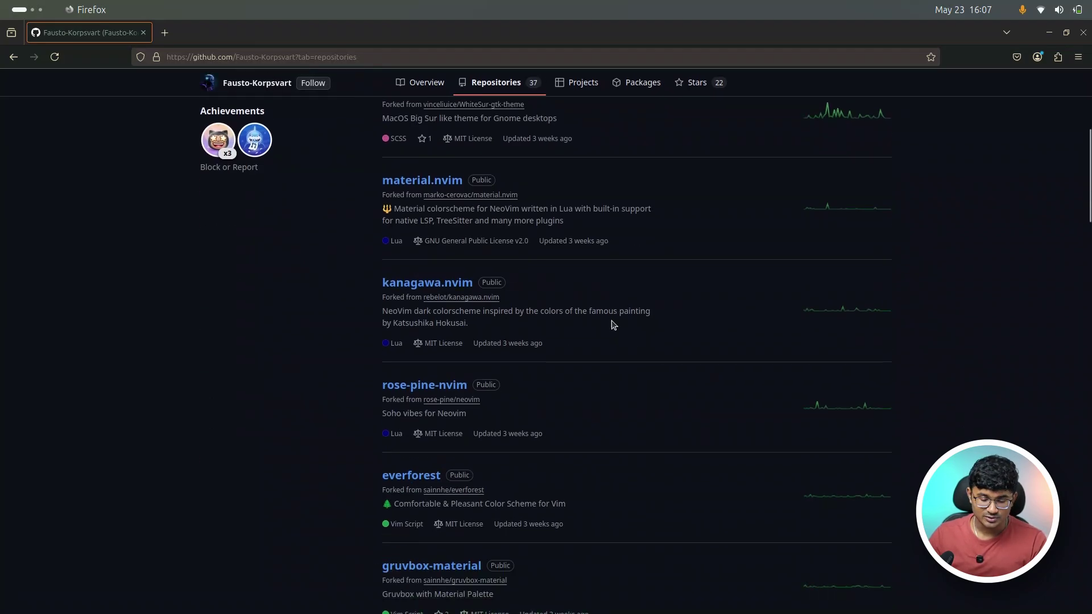
scroll(612, 323, down, 4)
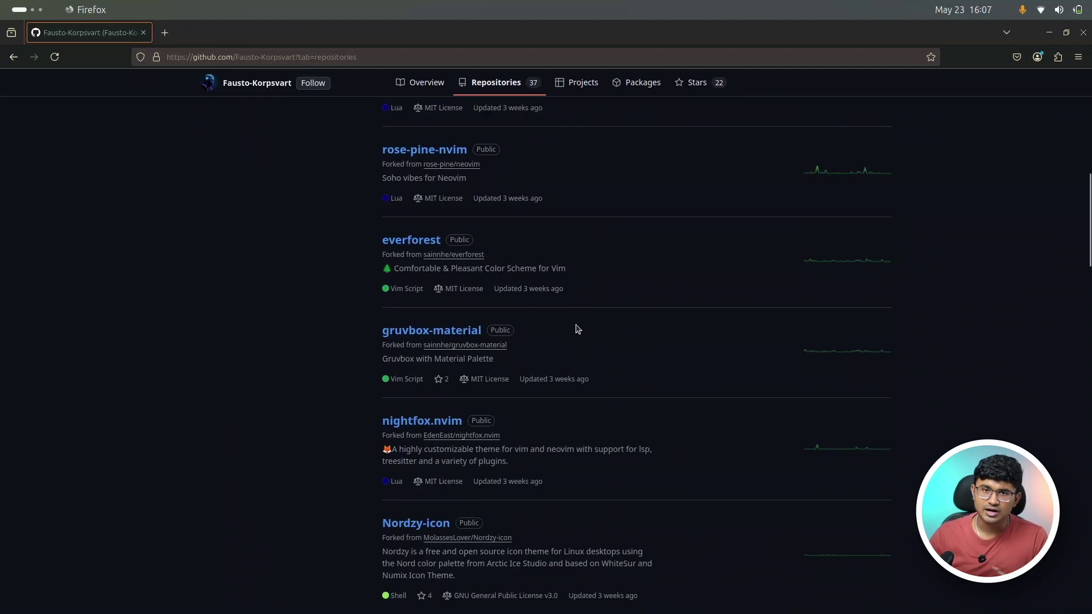
scroll(576, 327, up, 10)
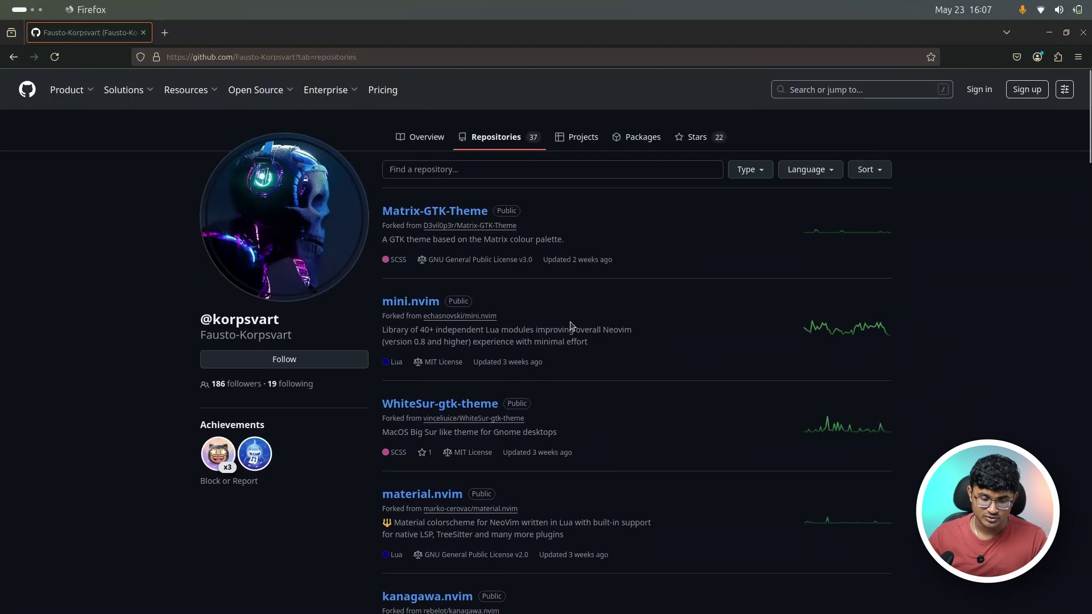
middle_click(444, 212)
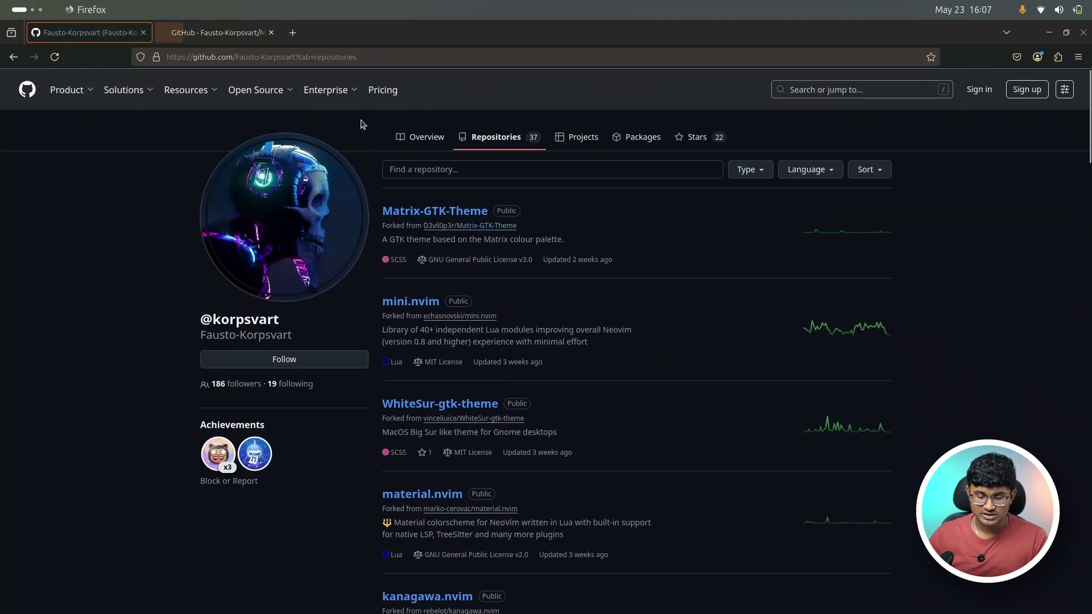
click(171, 34)
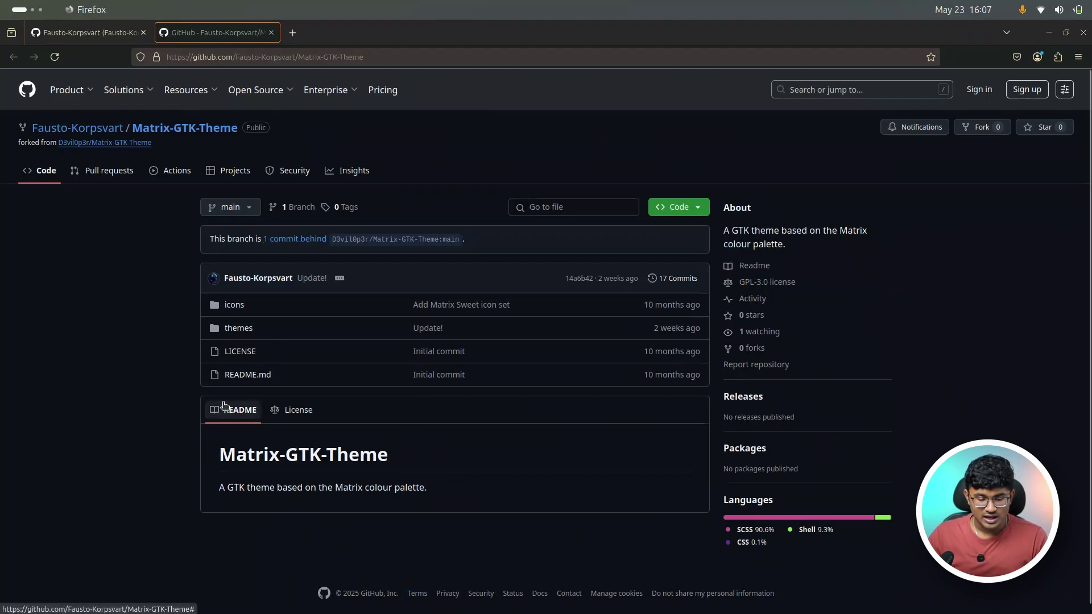
- Open install.sh from the repository's themes folder and examine its usage options, including the tweaks list
click(238, 328)
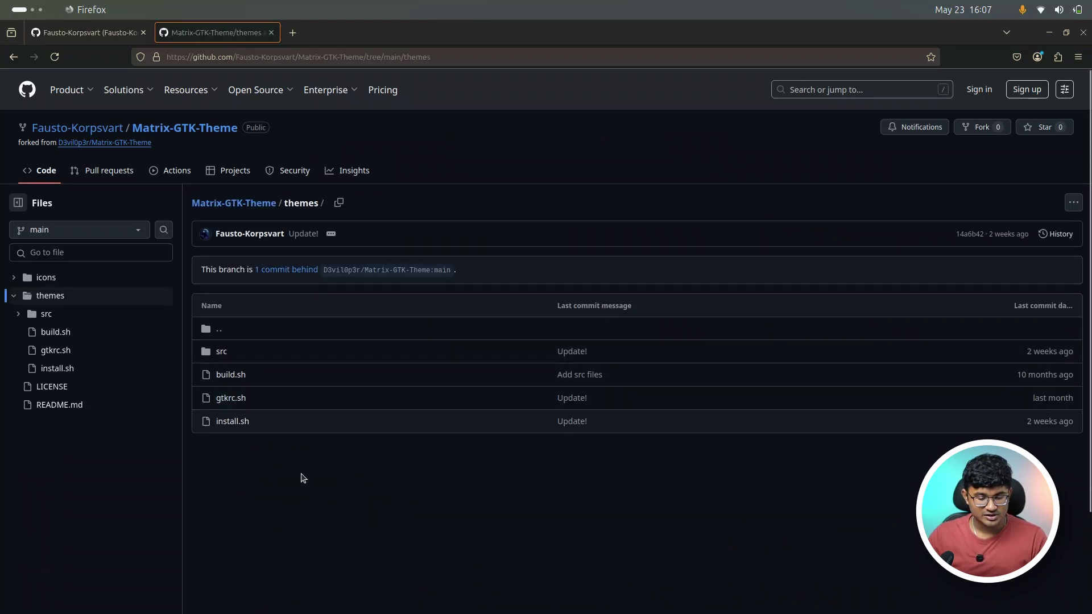
click(235, 420)
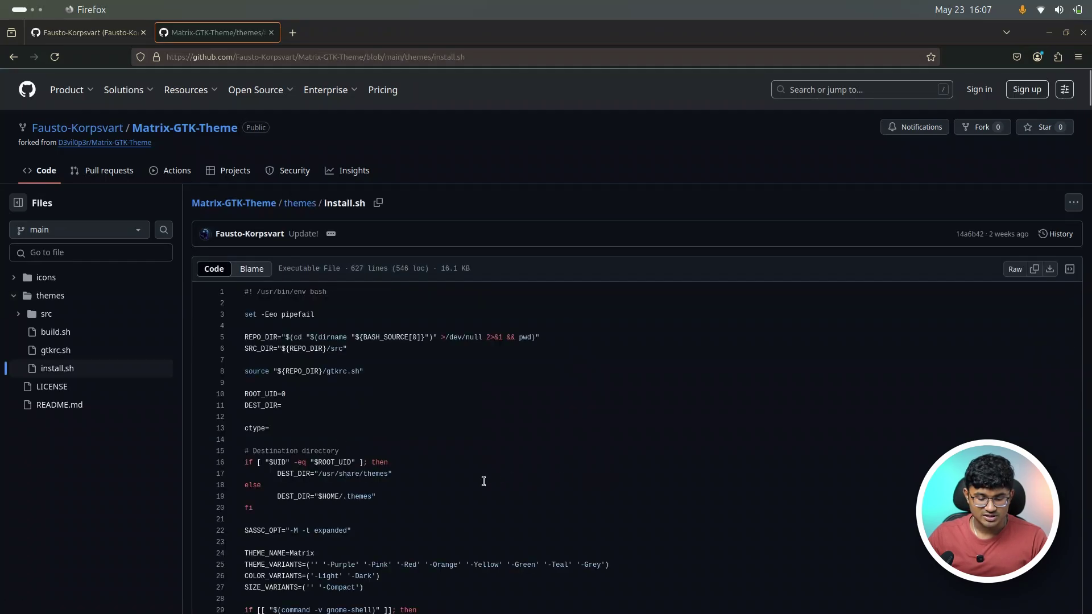
scroll(483, 482, down, 10)
drag(328, 216, 529, 427)
click(586, 463)
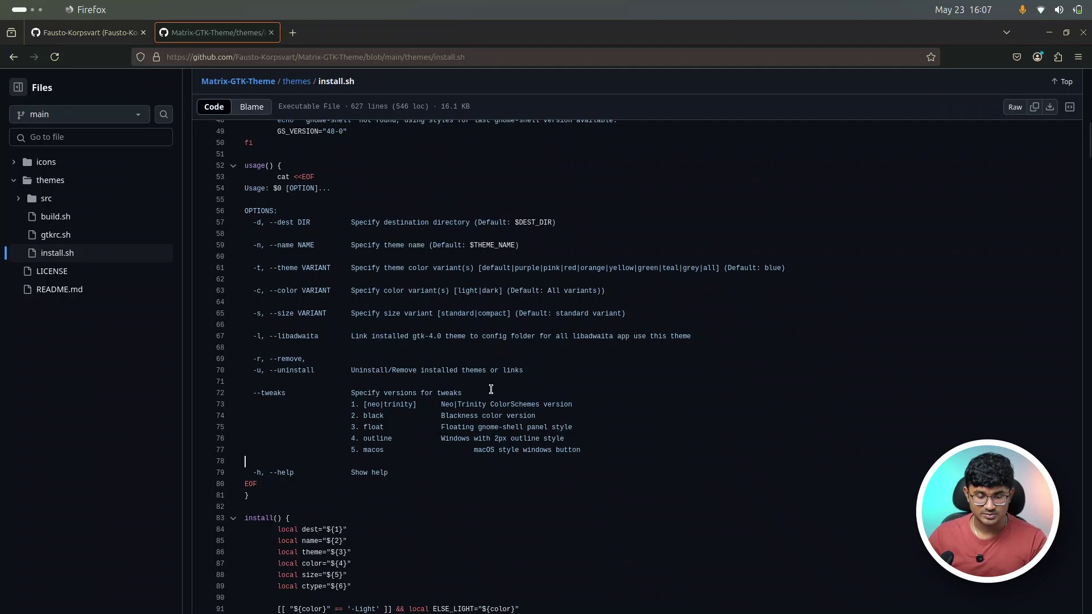
- Browse the vinceliuice repositories, open Graphite-gtk-theme in a new tab, and close the Matrix-GTK-Theme tab
click(98, 32)
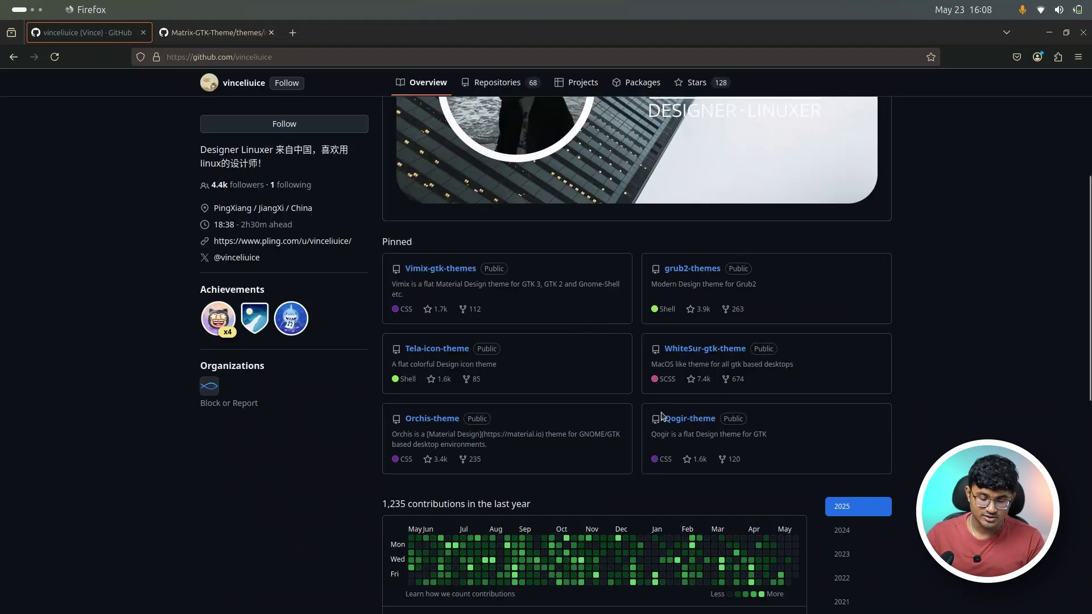
scroll(625, 370, down, 2)
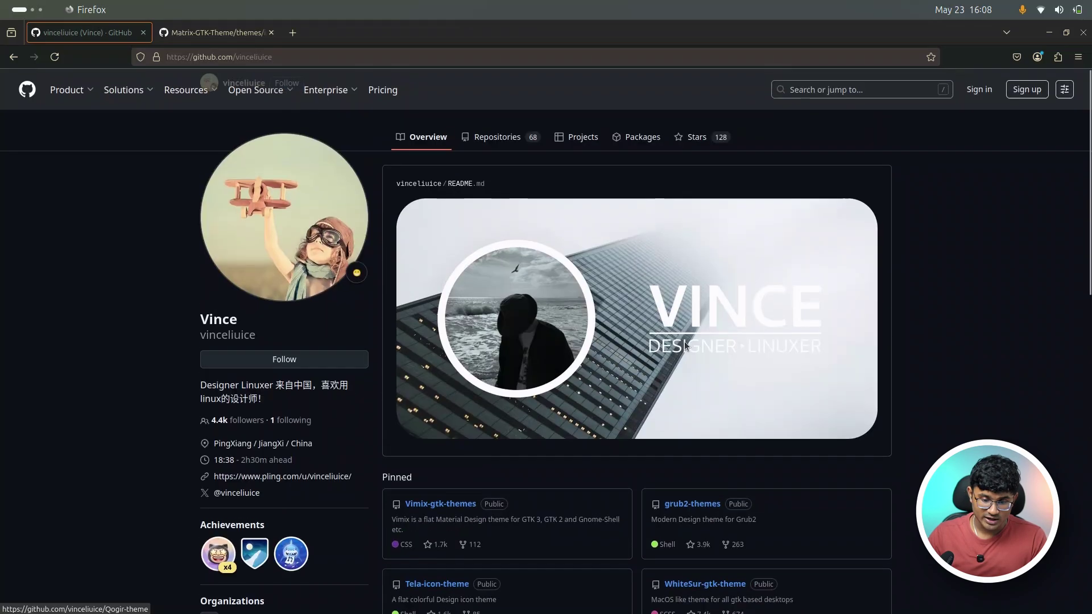
scroll(689, 344, up, 5)
click(483, 139)
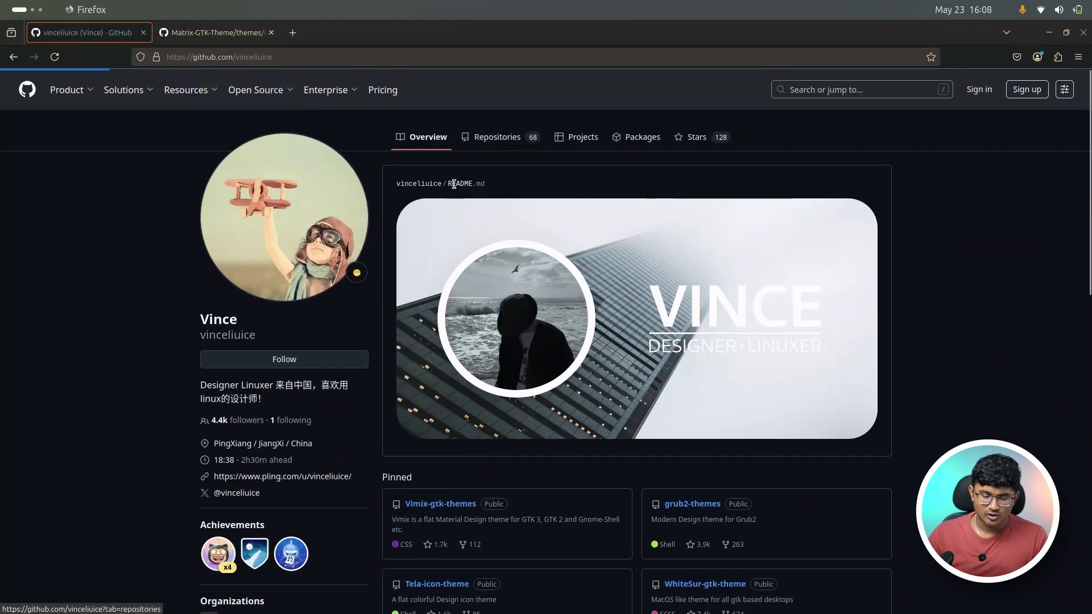
scroll(443, 227, down, 8)
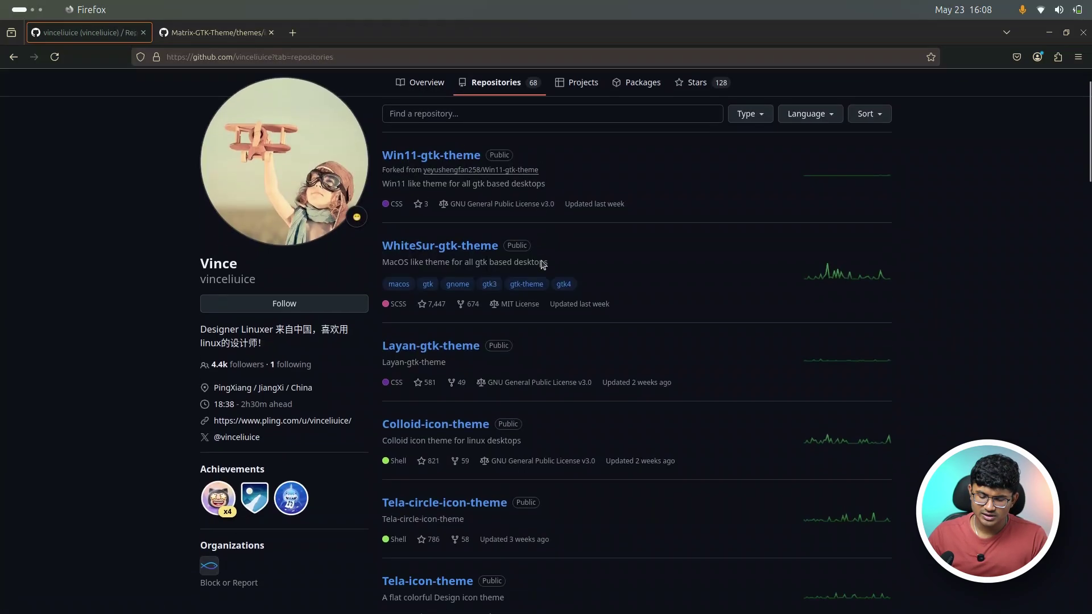
middle_click(407, 245)
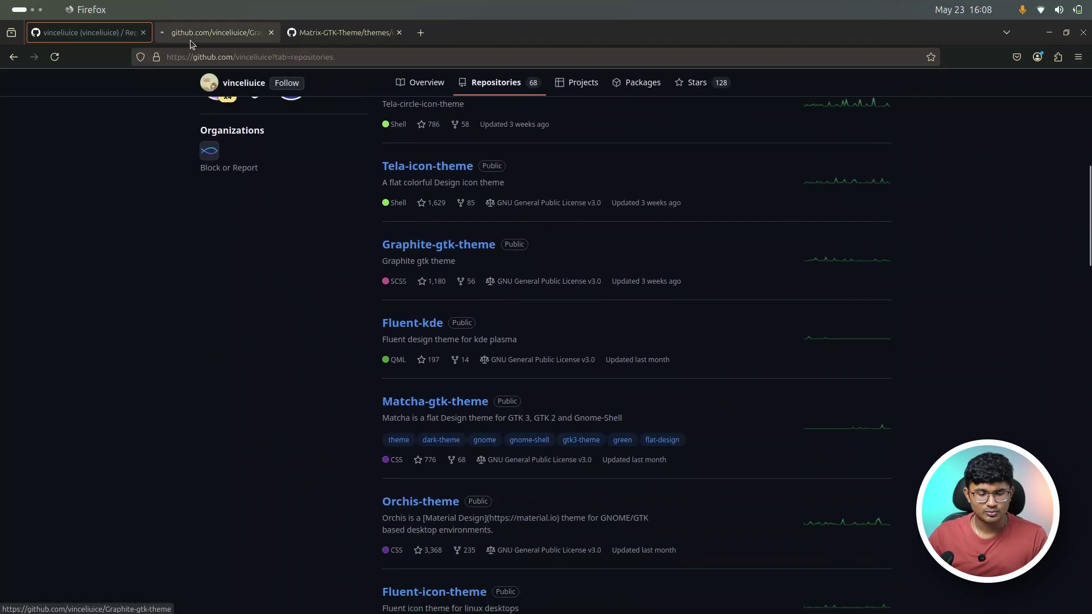
click(190, 40)
middle_click(377, 40)
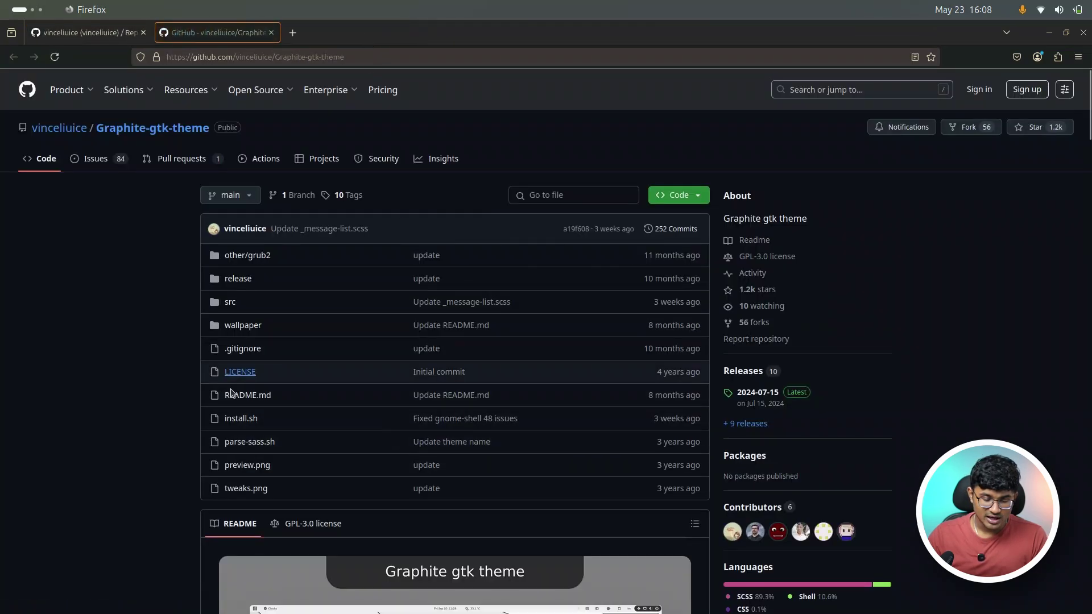
- Examine the usage options and tweaks in the Graphite theme's install.sh, and close the browser
click(241, 418)
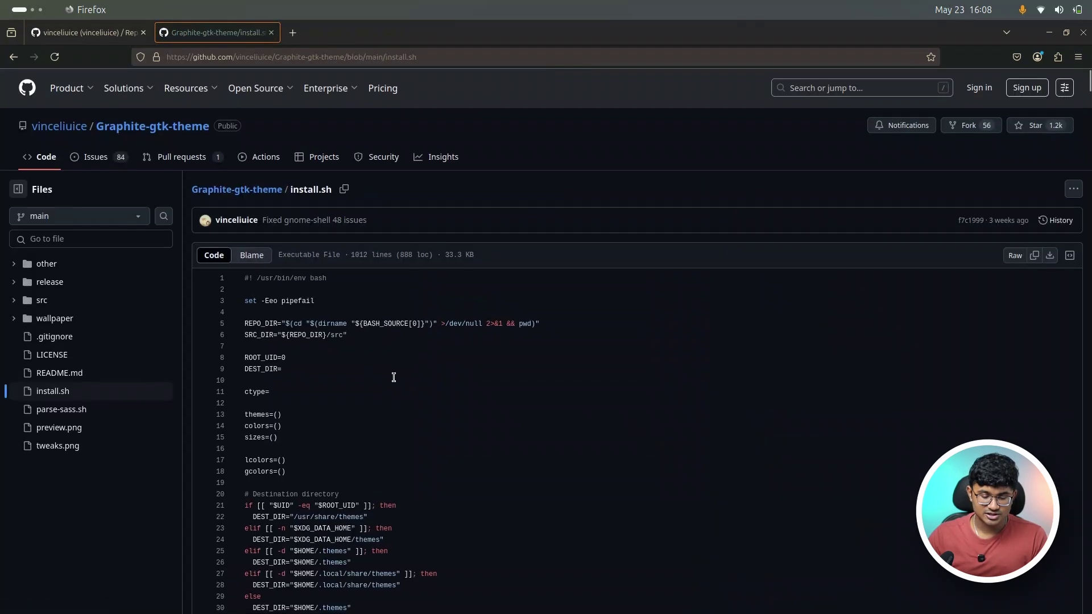
scroll(393, 377, down, 15)
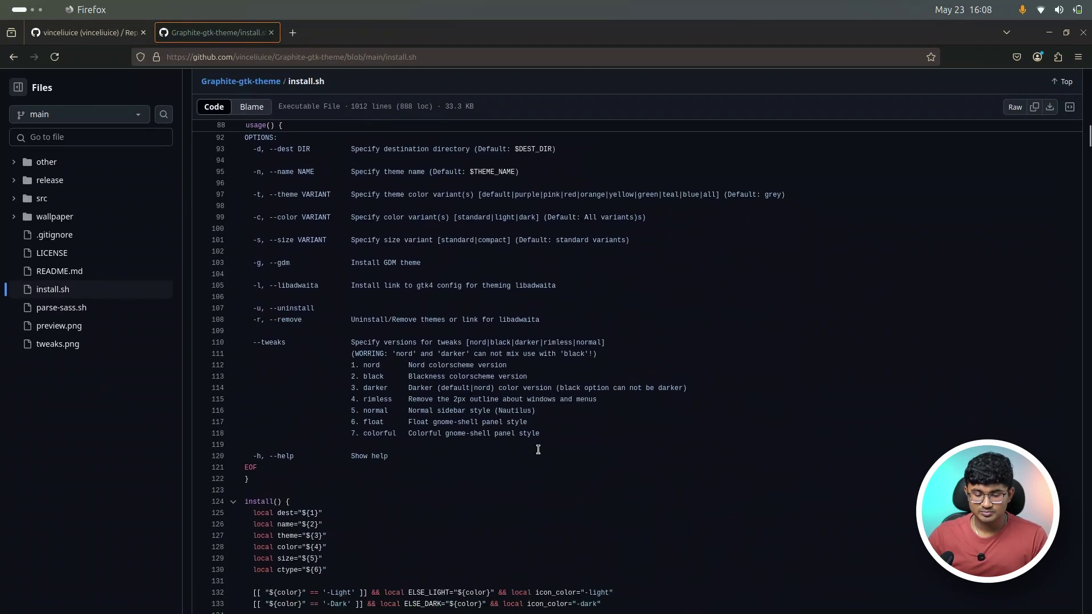
drag(538, 447, 220, 162)
click(516, 307)
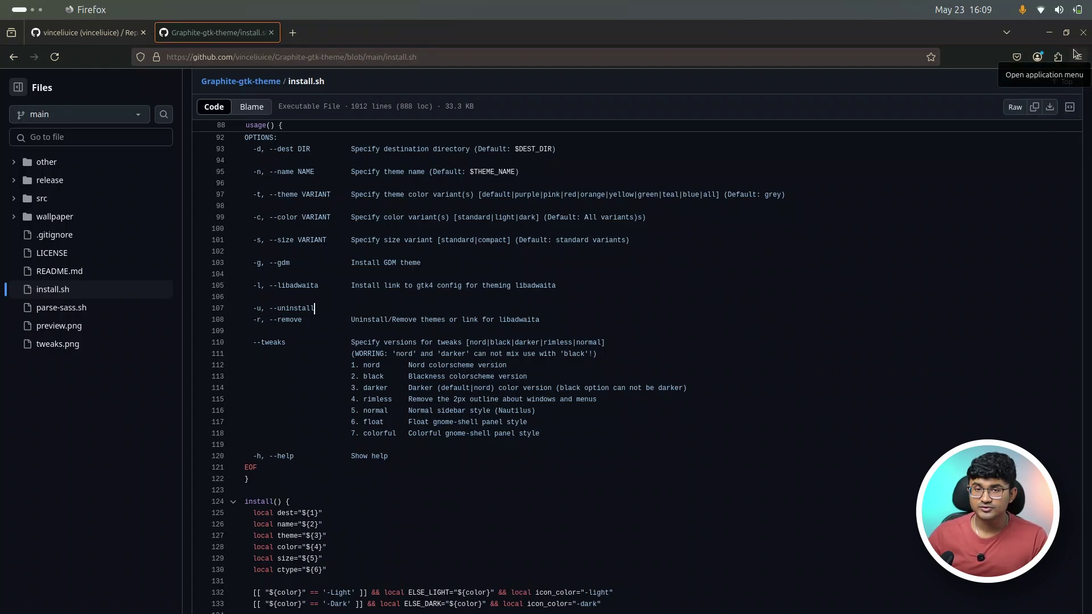
click(1083, 32)
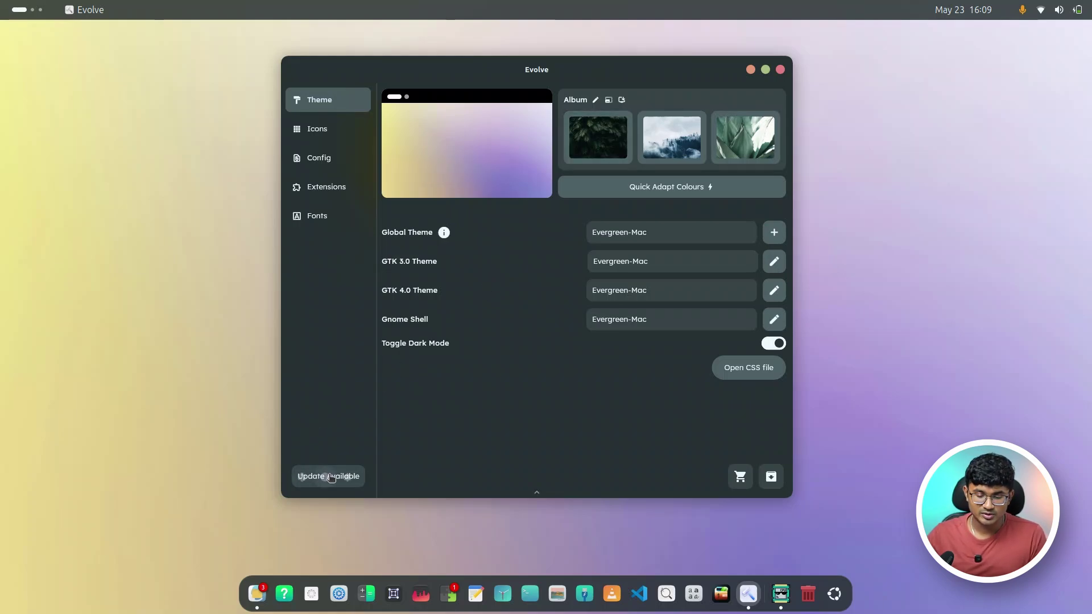
- Install the available Evolve update and check the app version on its about page
click(331, 477)
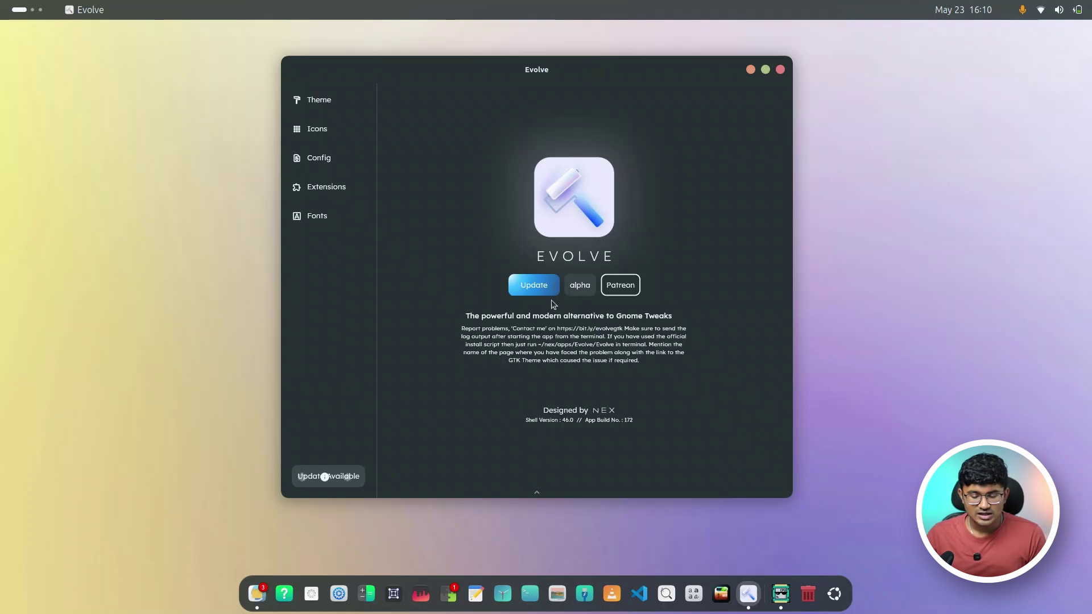
click(538, 291)
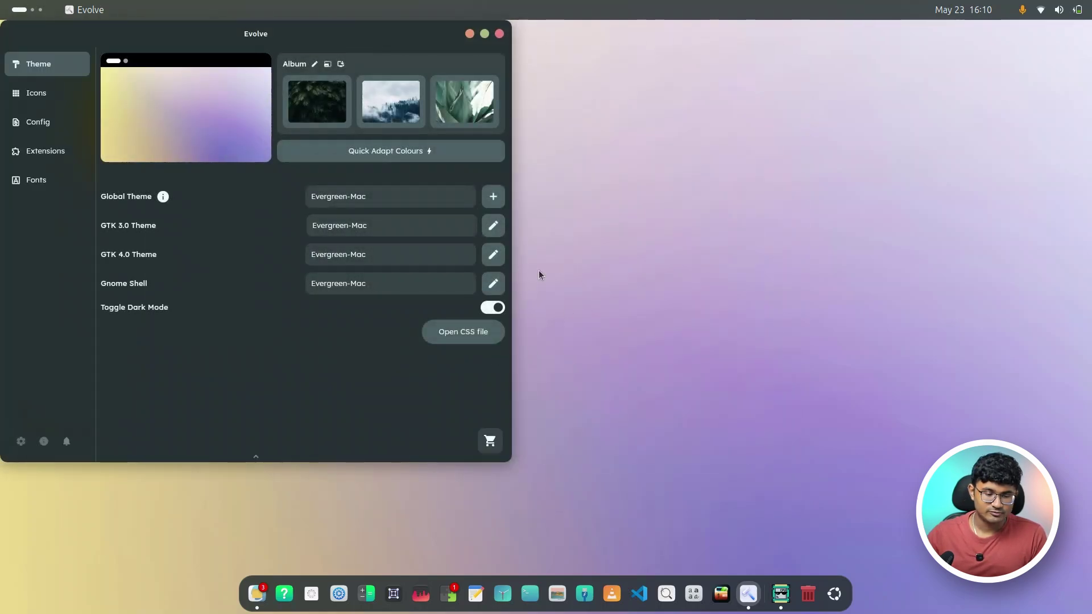
drag(293, 25, 527, 80)
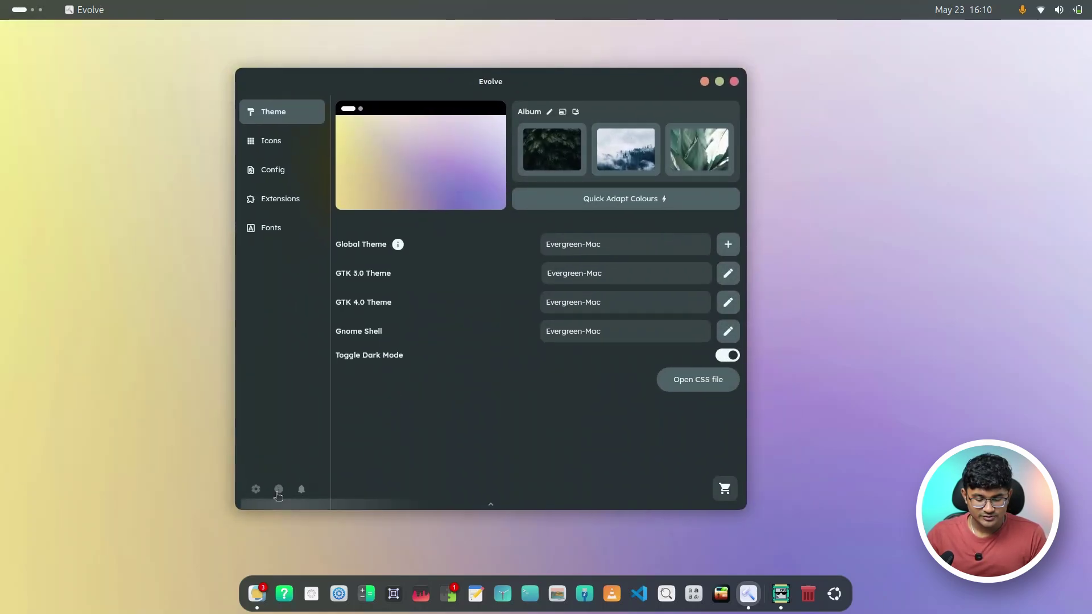
click(278, 489)
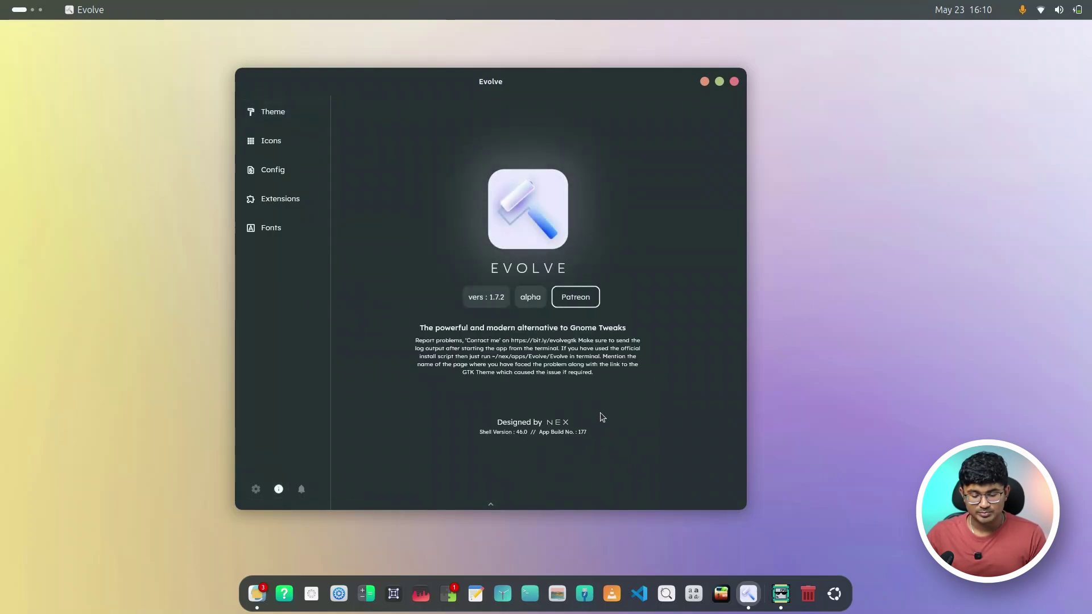
click(286, 113)
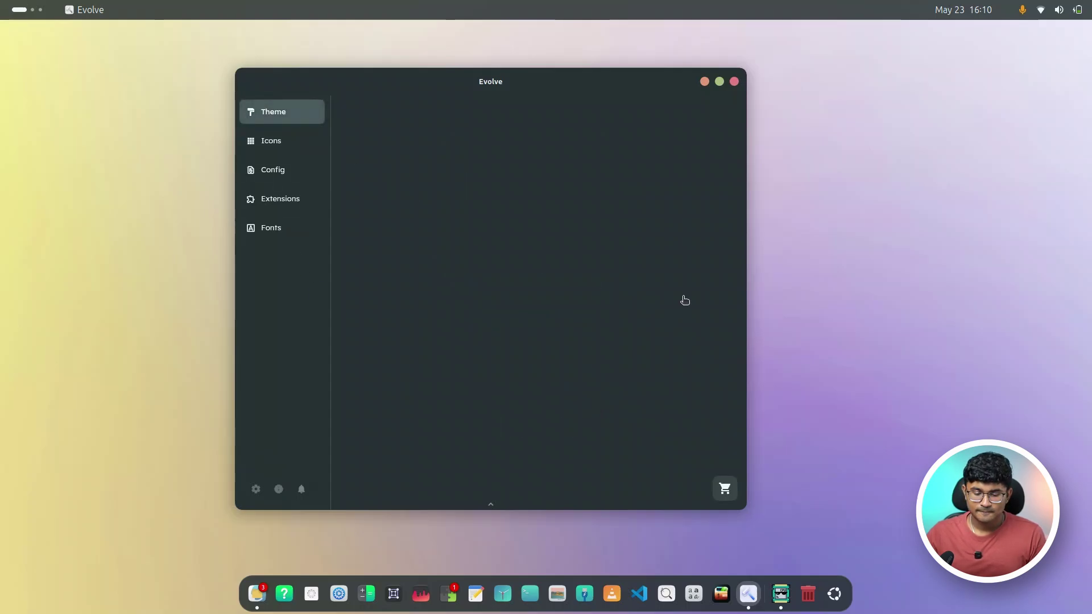
- Close Evolve, relaunch it by searching the installed applications for "evol", and move its window to the middle of the screen
click(734, 81)
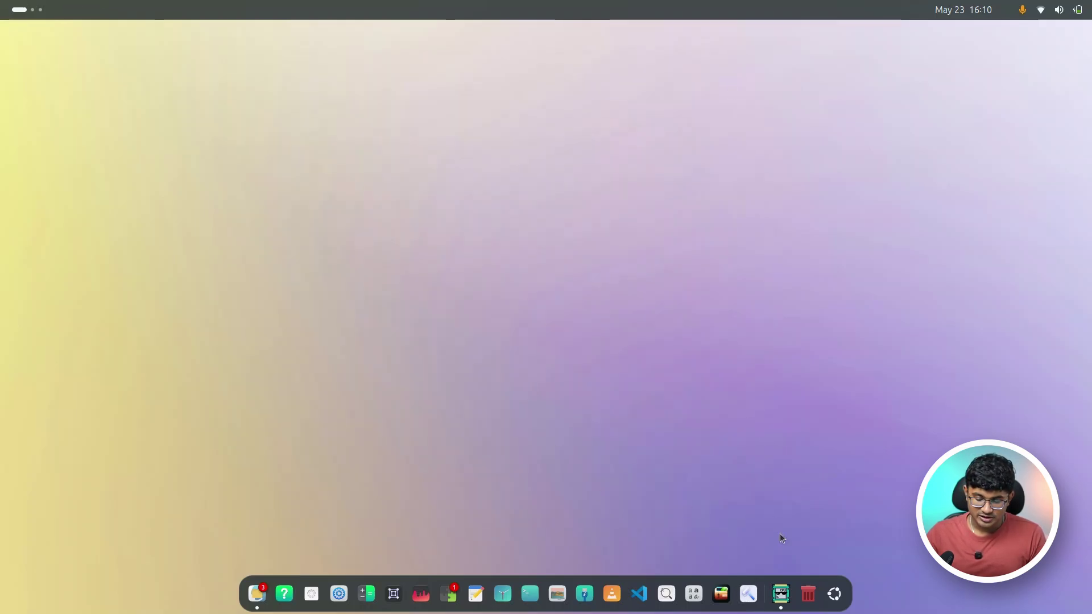
click(835, 594)
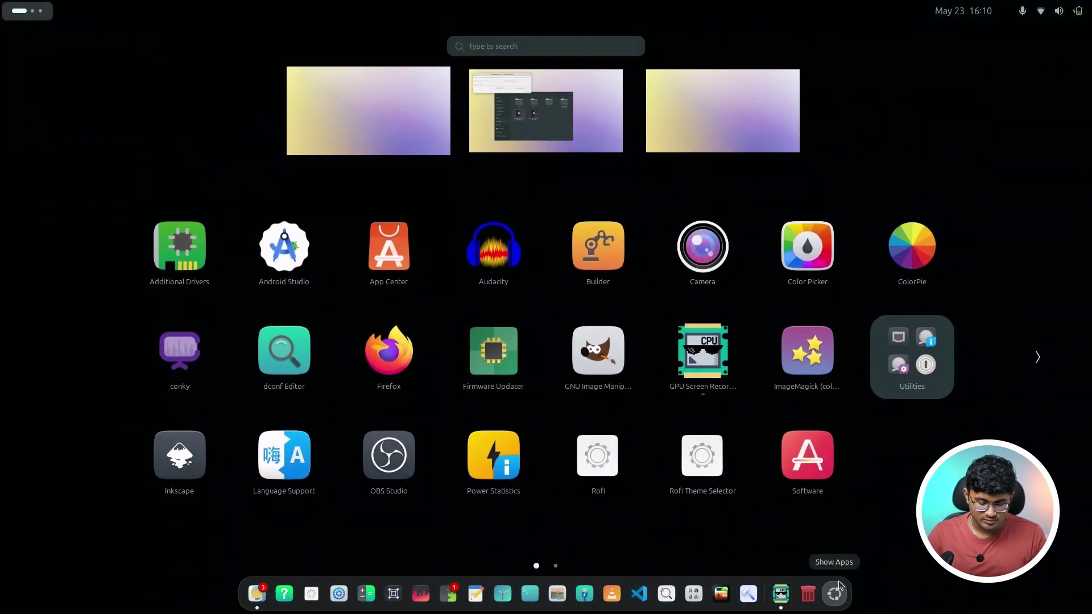
text(evol)
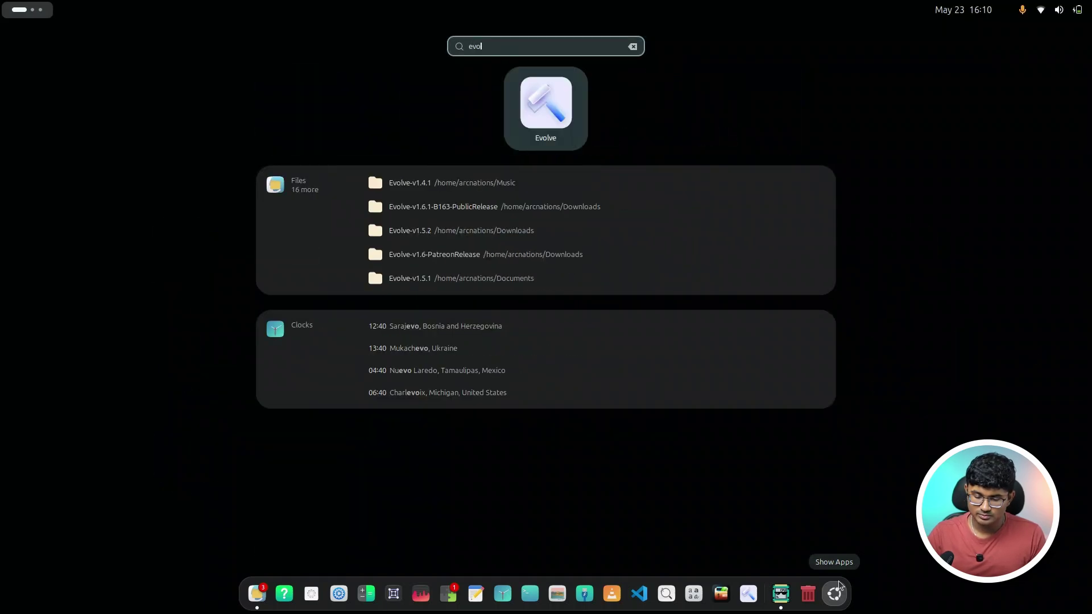
key(Return)
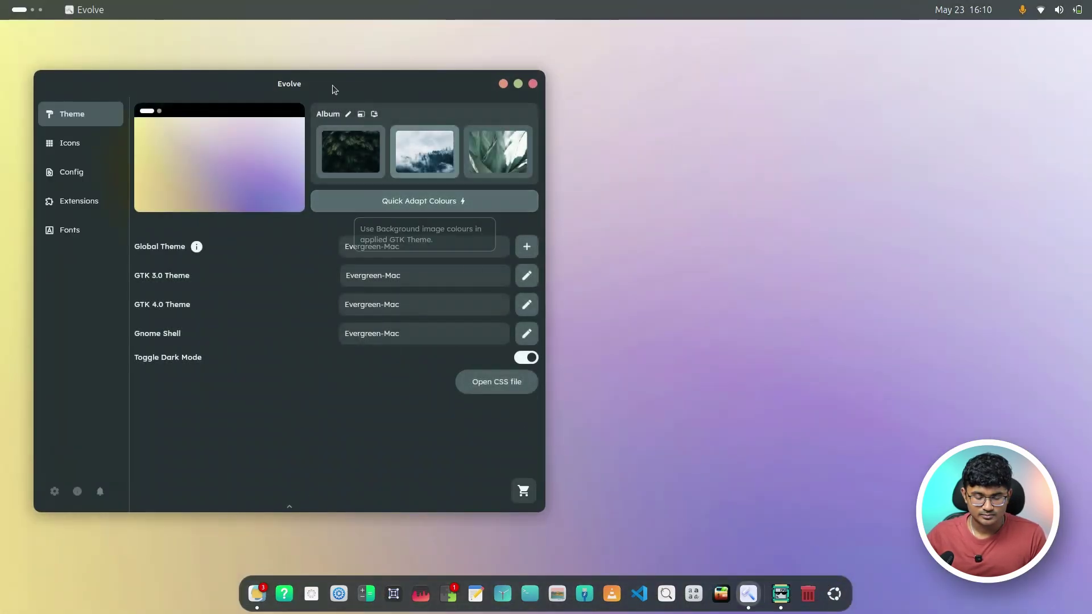
drag(279, 89, 574, 85)
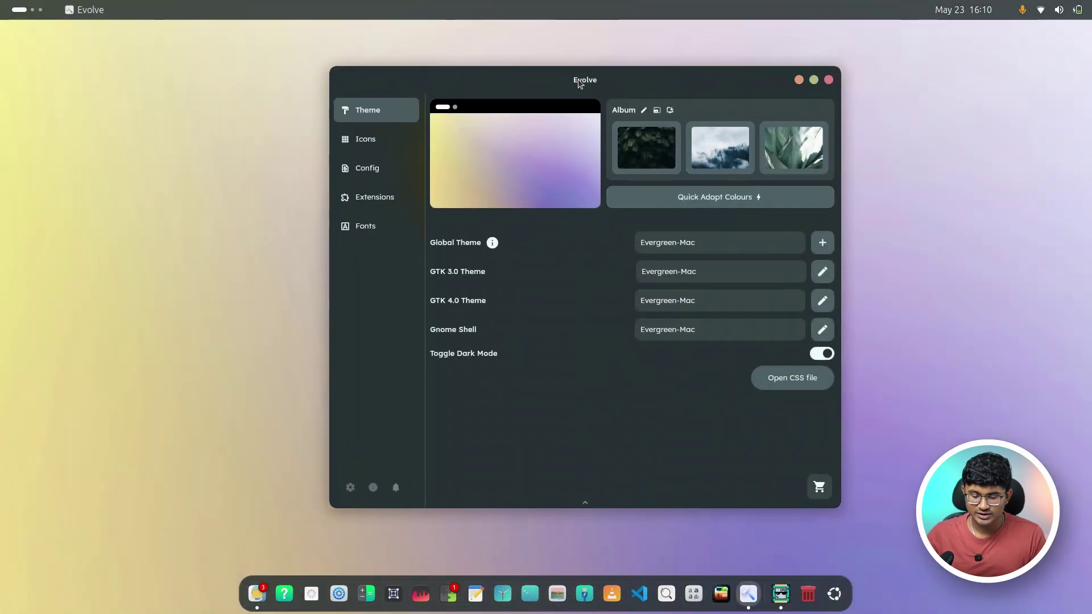
- View the Theme Store search page and return to the theme settings
click(820, 487)
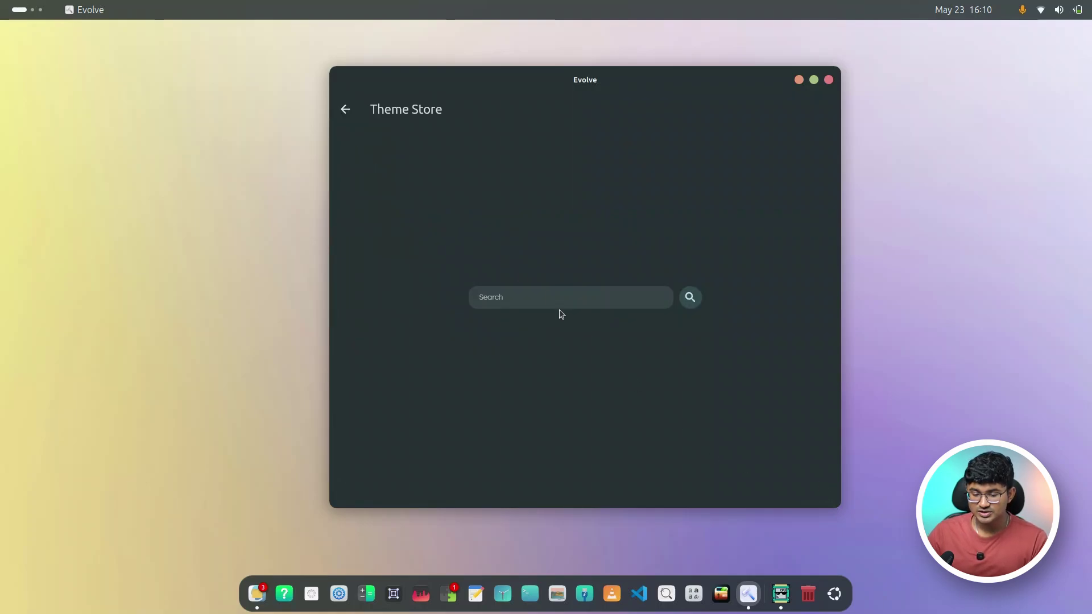
click(557, 299)
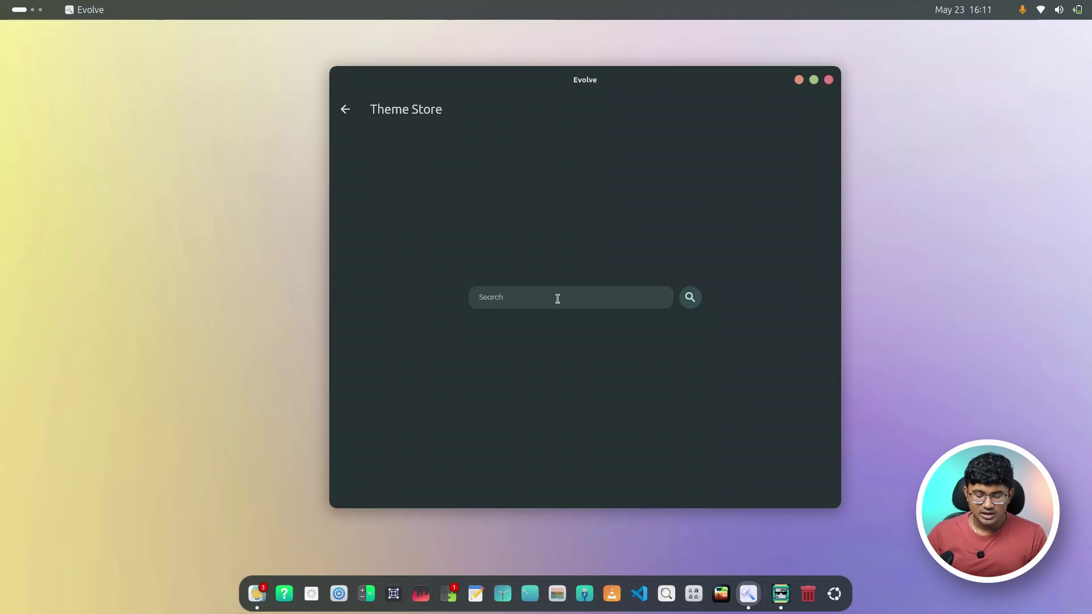
click(345, 114)
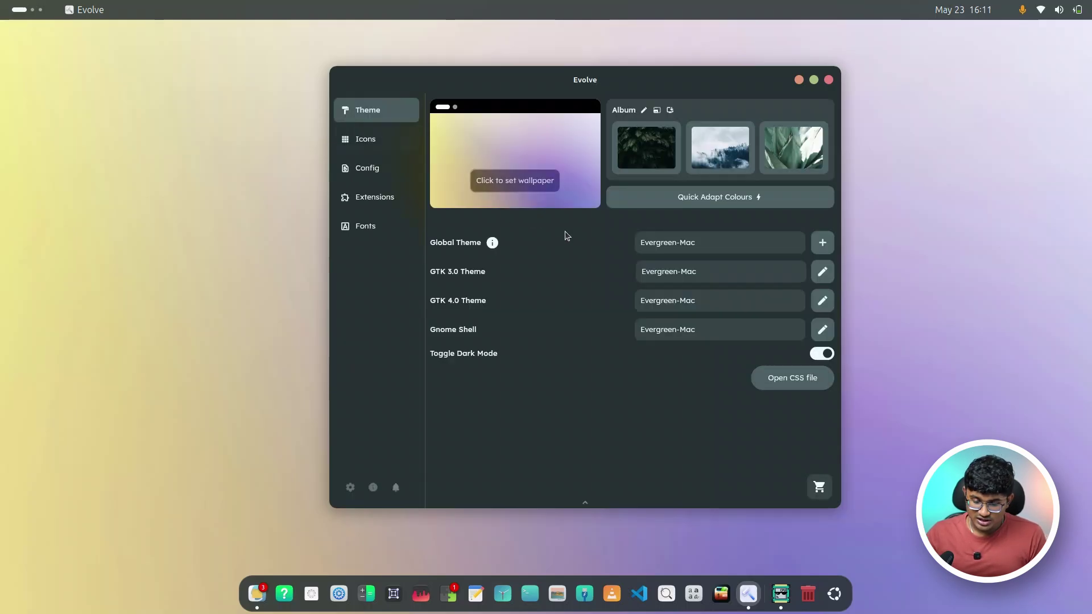
- Browse the installed global themes and apply Graphite-Dark as the global theme
click(730, 249)
scroll(708, 370, down, 4)
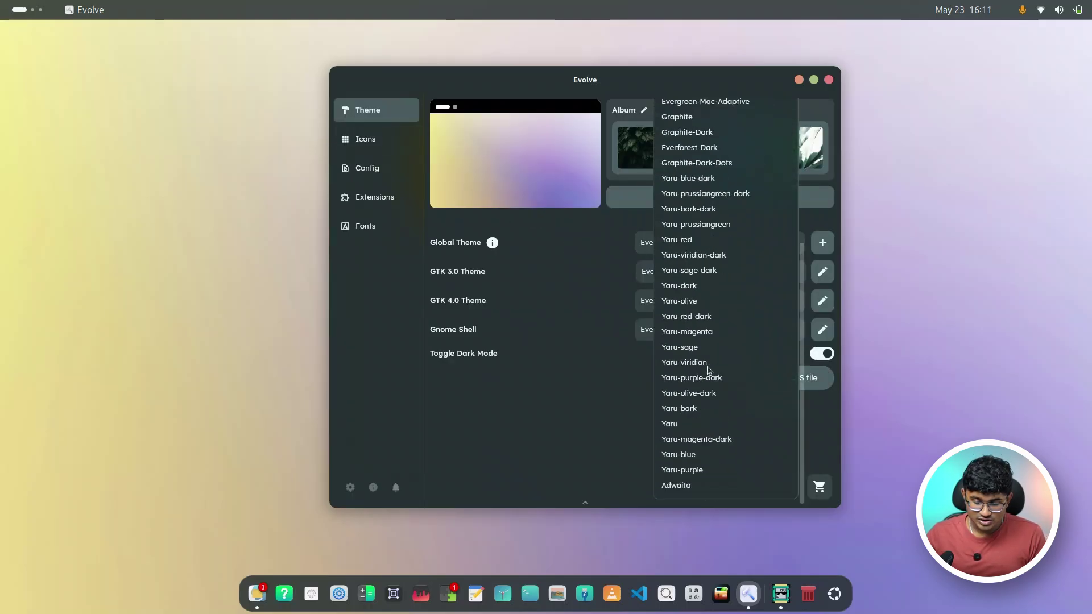
scroll(716, 393, up, 6)
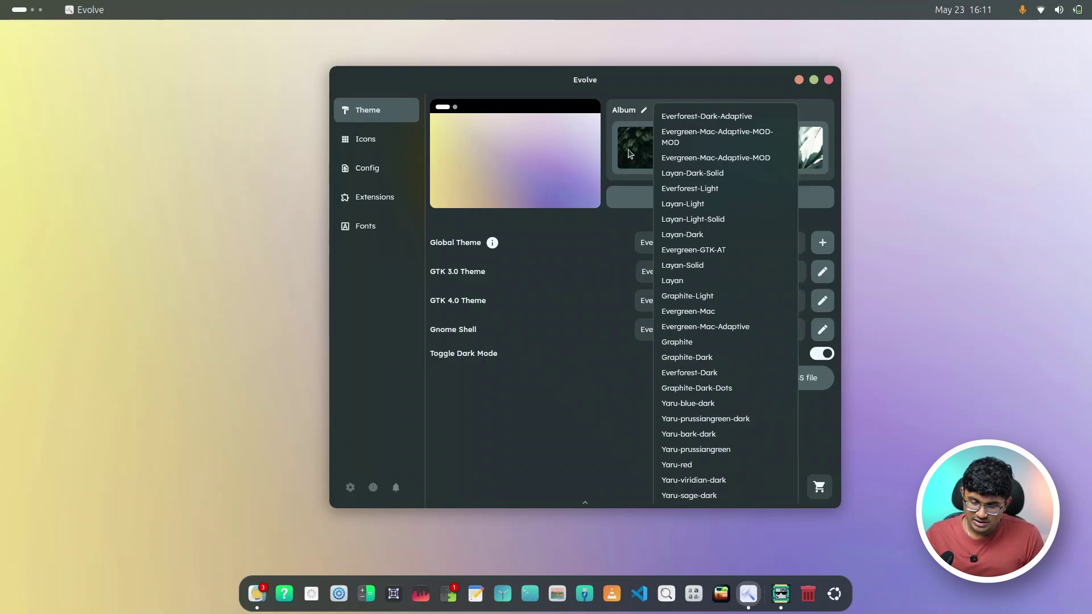
click(812, 222)
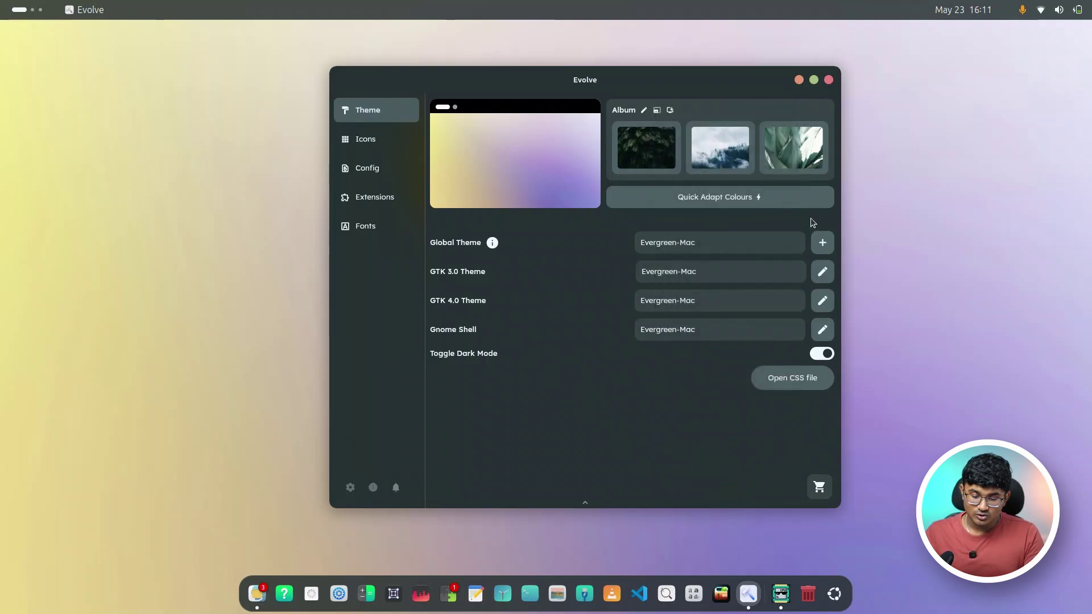
click(777, 247)
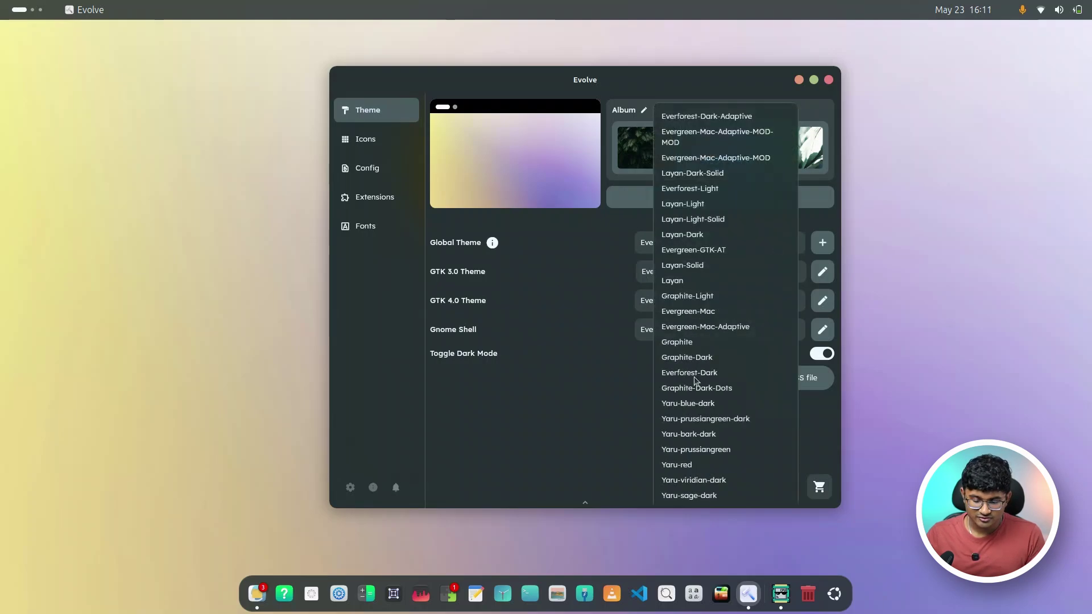
click(695, 359)
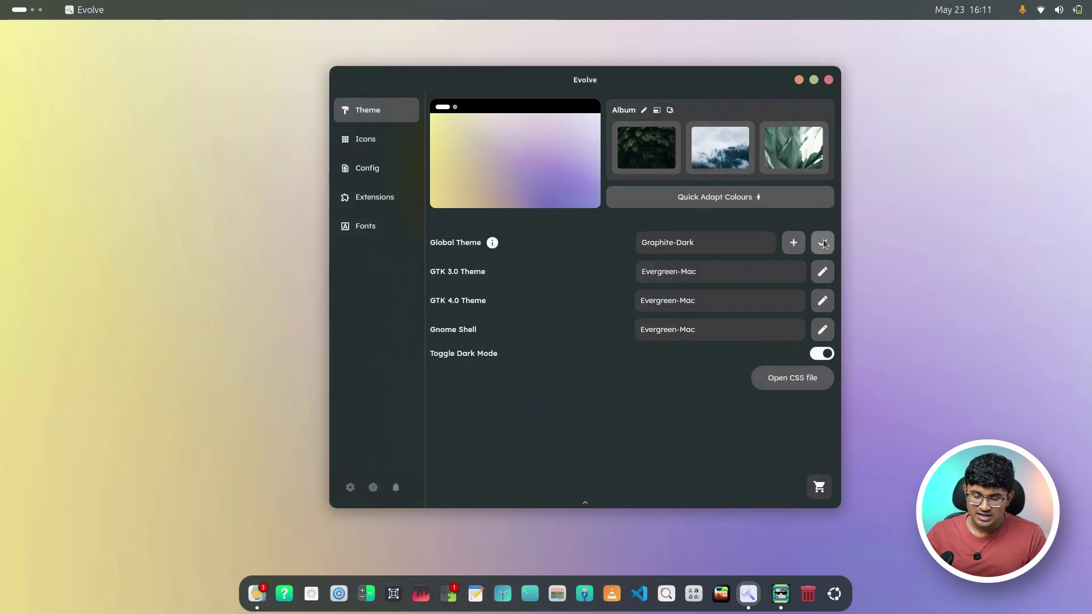
click(707, 243)
click(808, 421)
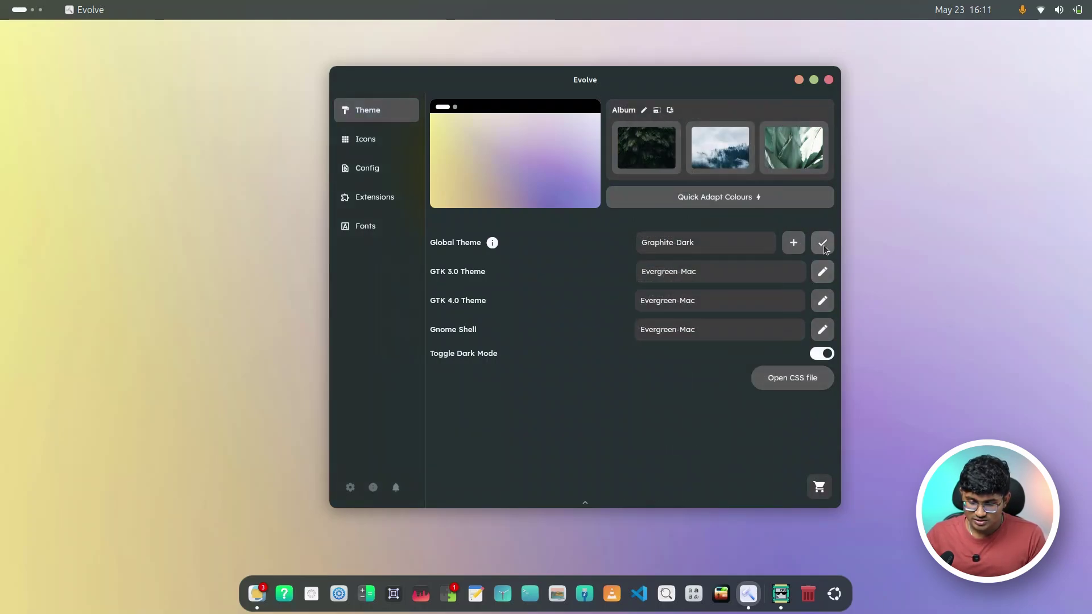
click(823, 243)
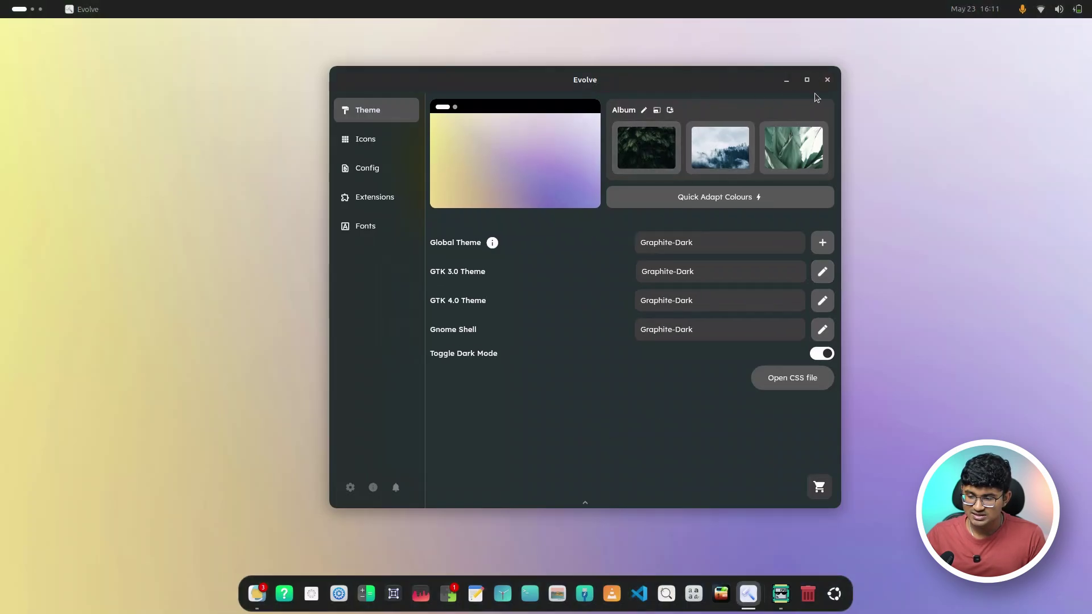
- Open the system Settings, examine how its sidebar and Appearance page look under the applied theme, and close it
click(1050, 9)
click(1005, 46)
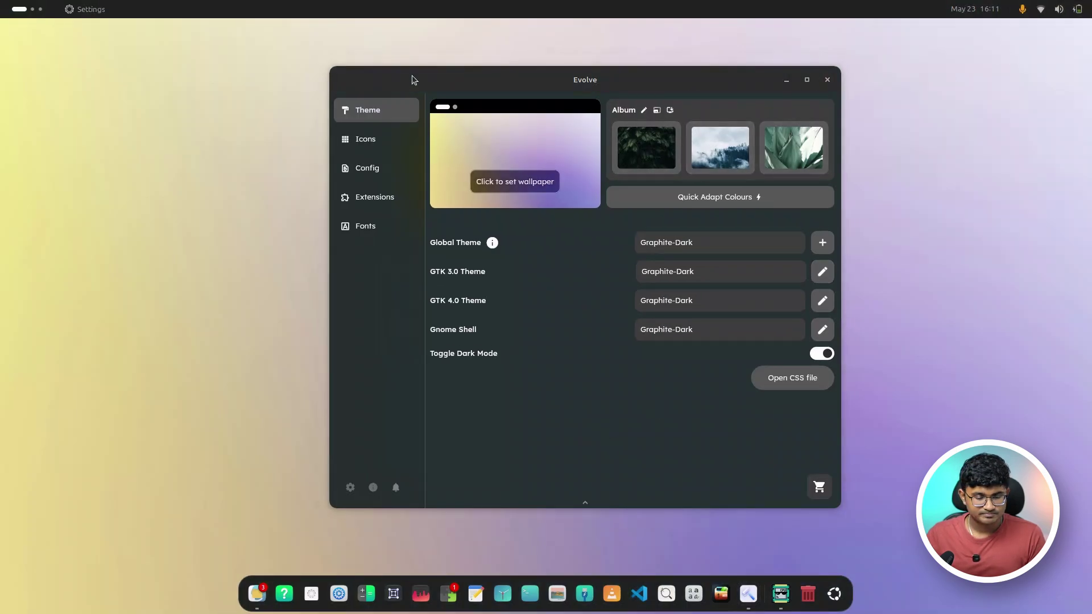
drag(436, 51, 574, 129)
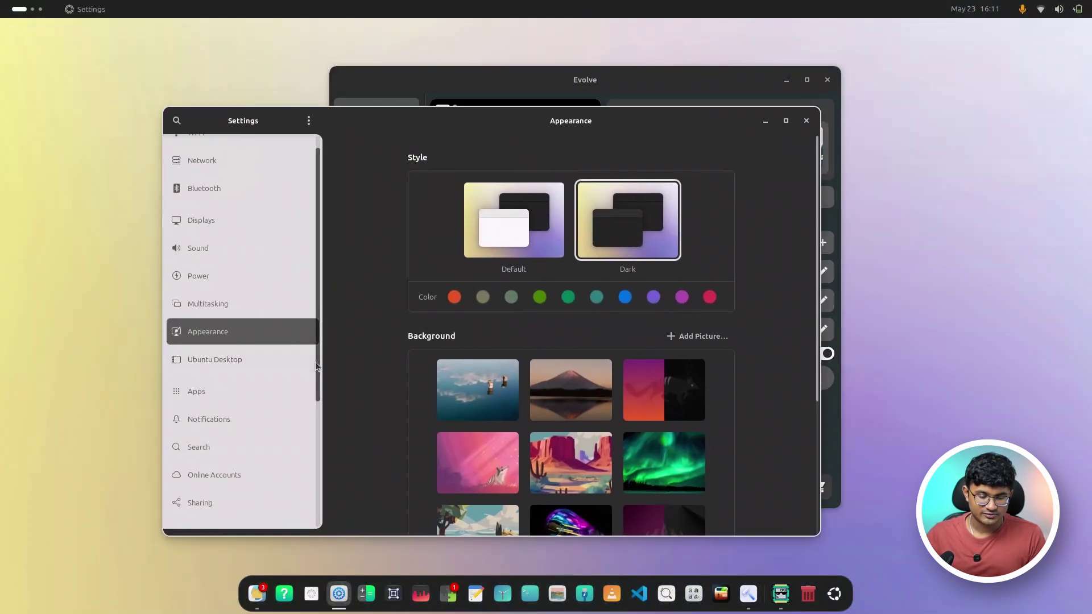
scroll(272, 355, down, 5)
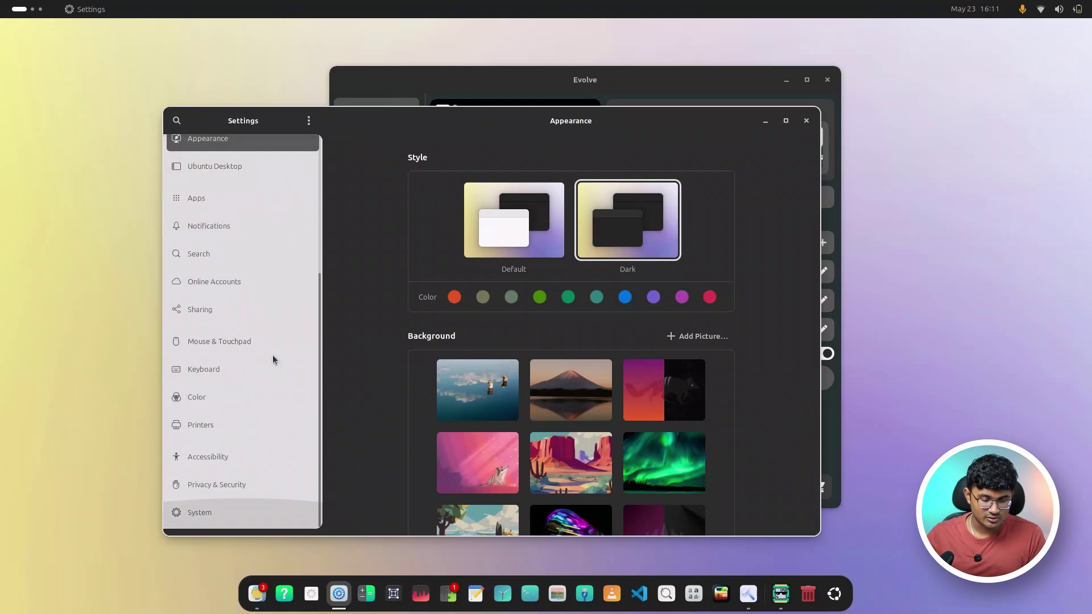
click(807, 121)
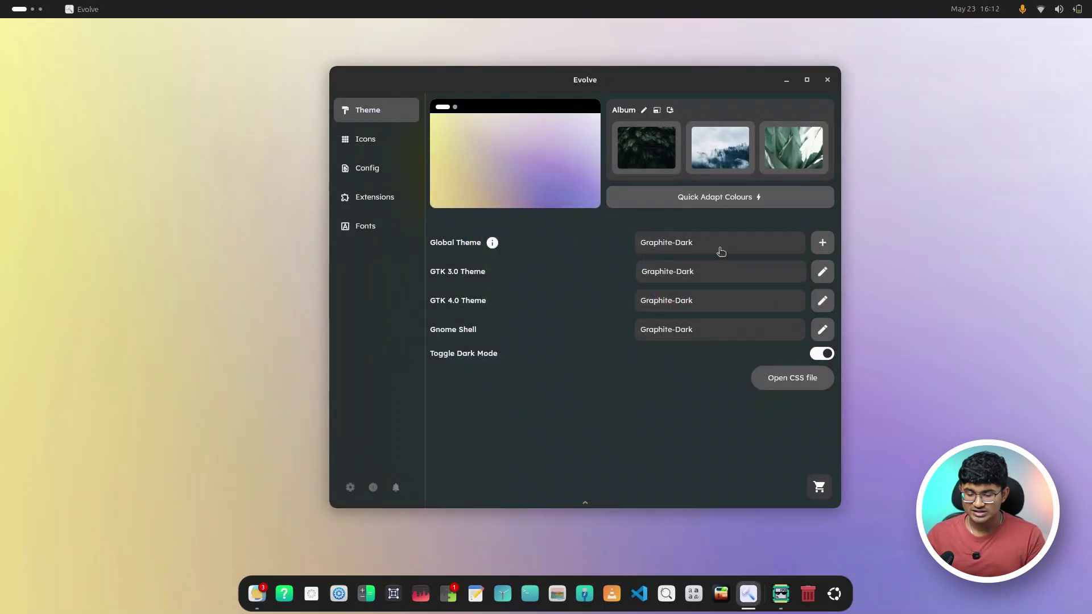
- Restart Evolve and search its Theme Store for "graphite"
click(828, 79)
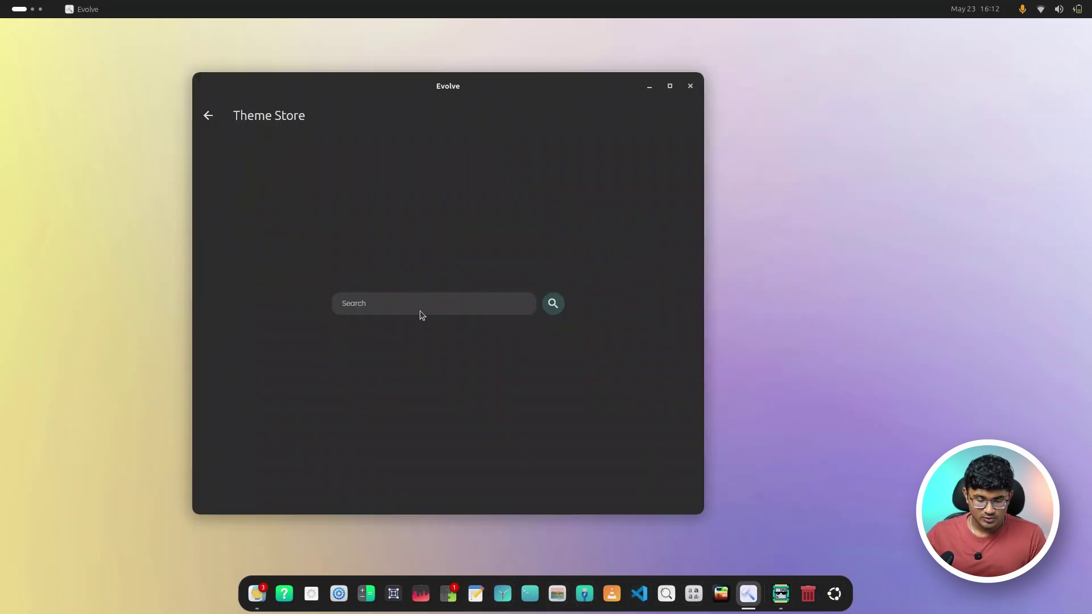
text(graphite)
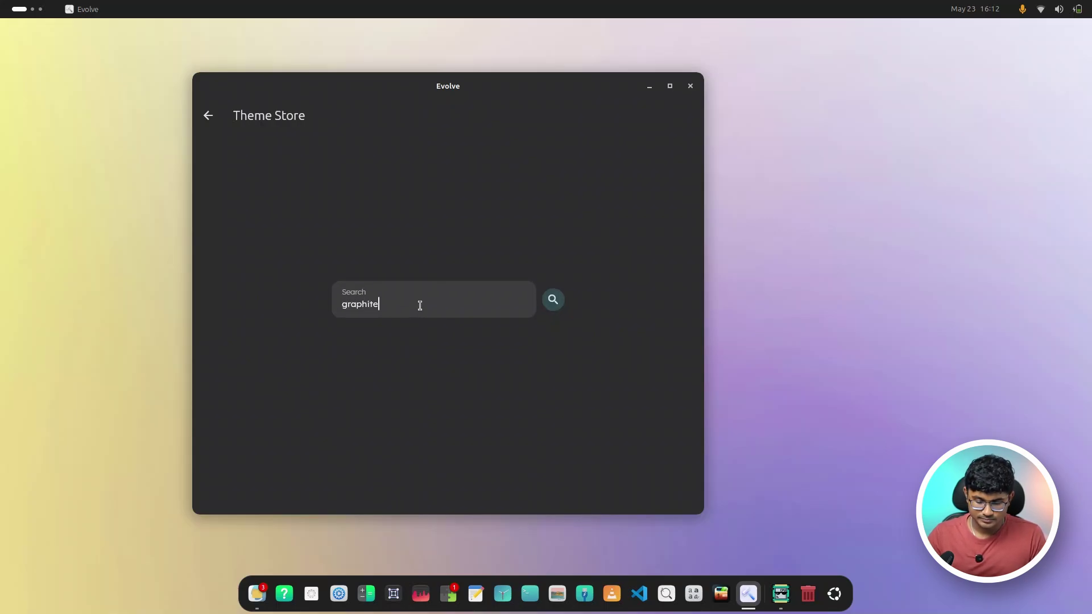
key(Return)
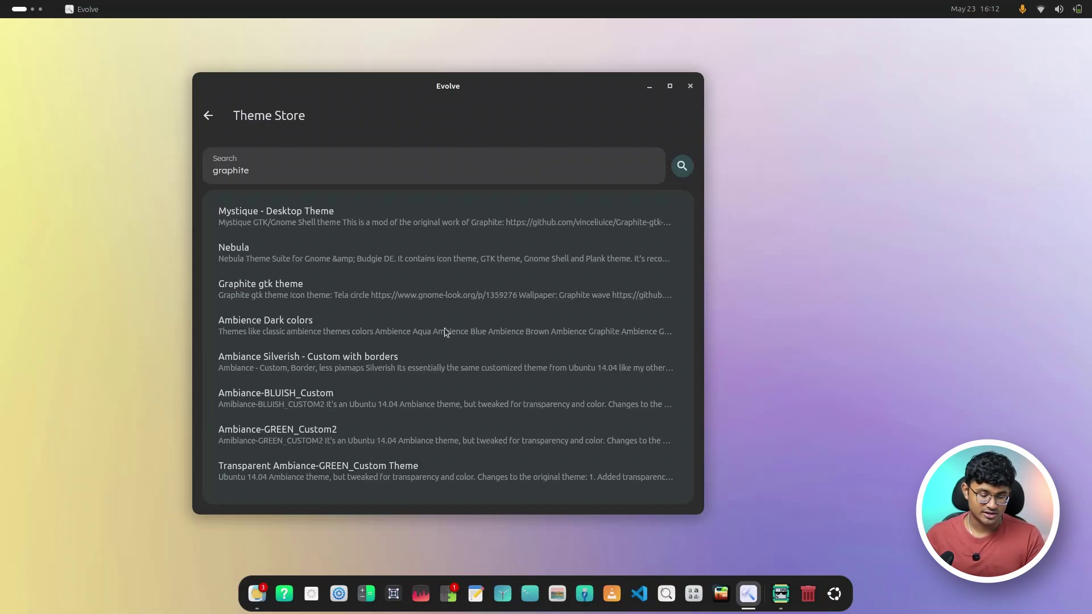
- Open the Graphite gtk theme from the search results and look through its page
scroll(444, 328, down, 1)
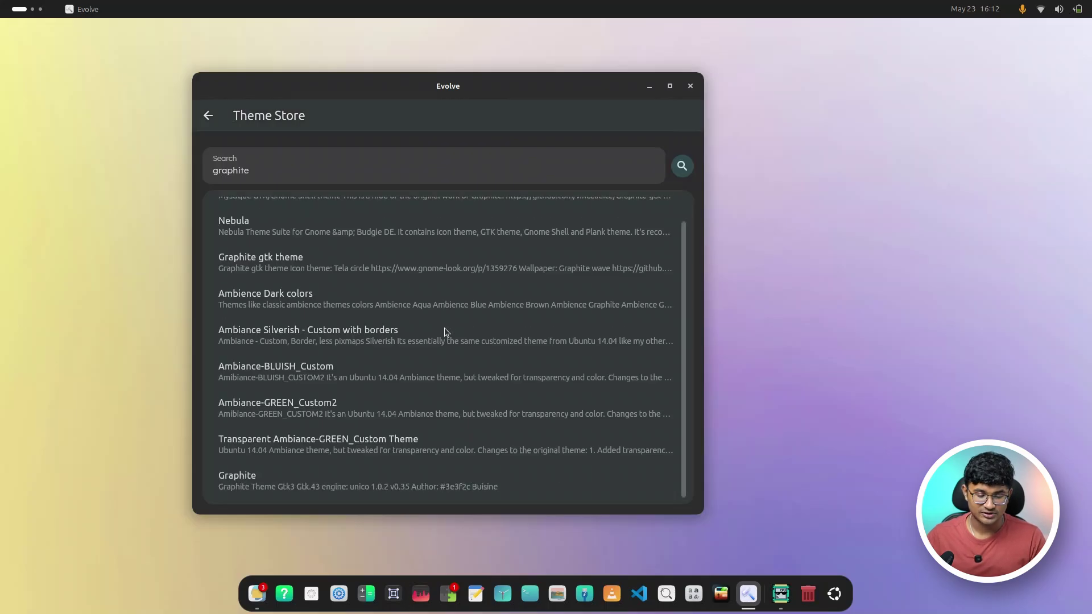
scroll(313, 288, up, 1)
click(314, 282)
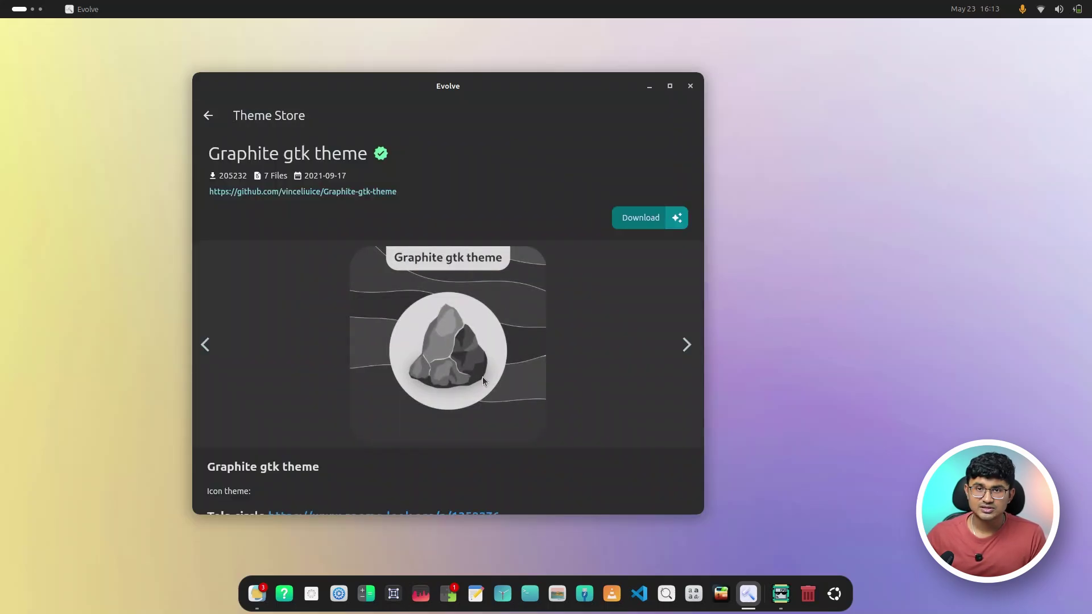
scroll(482, 377, down, 5)
scroll(449, 378, up, 5)
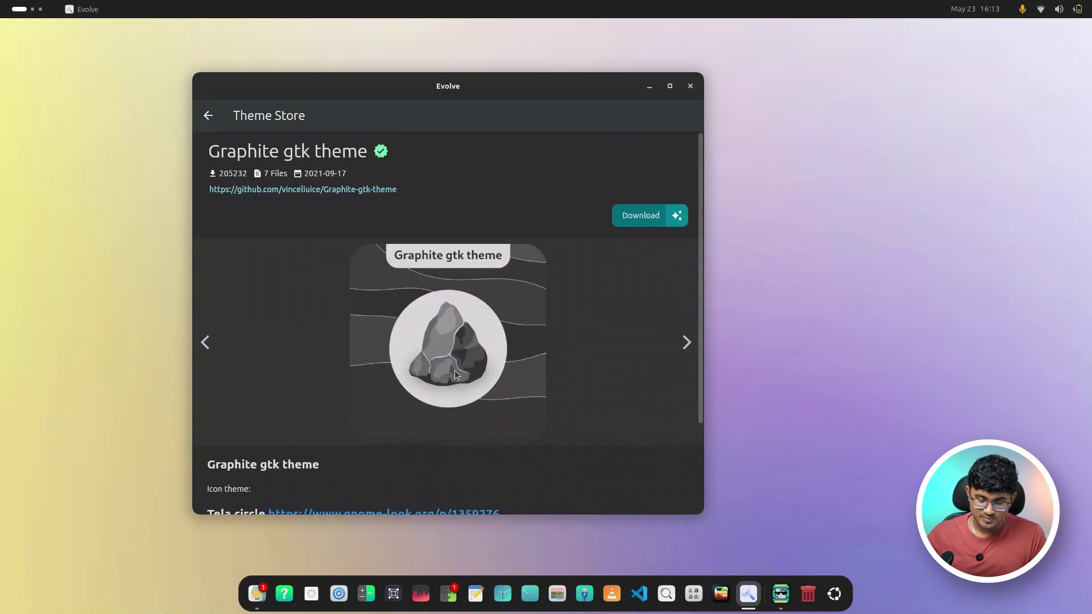
- Launch the Software app by searching the applications for "sof", and open the insomnia app's page
click(834, 594)
text(s)
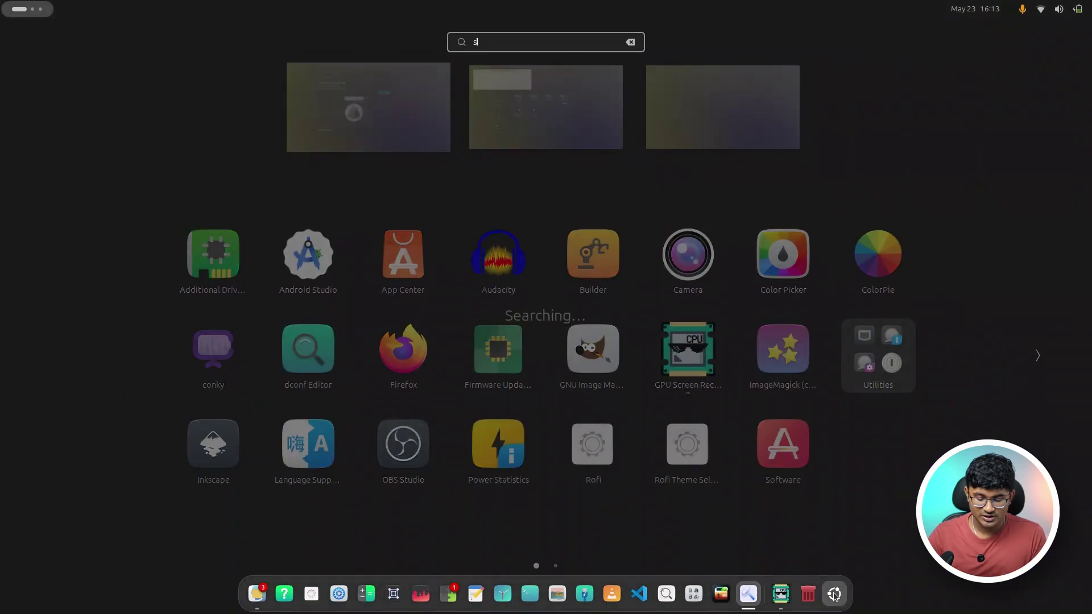
text(of)
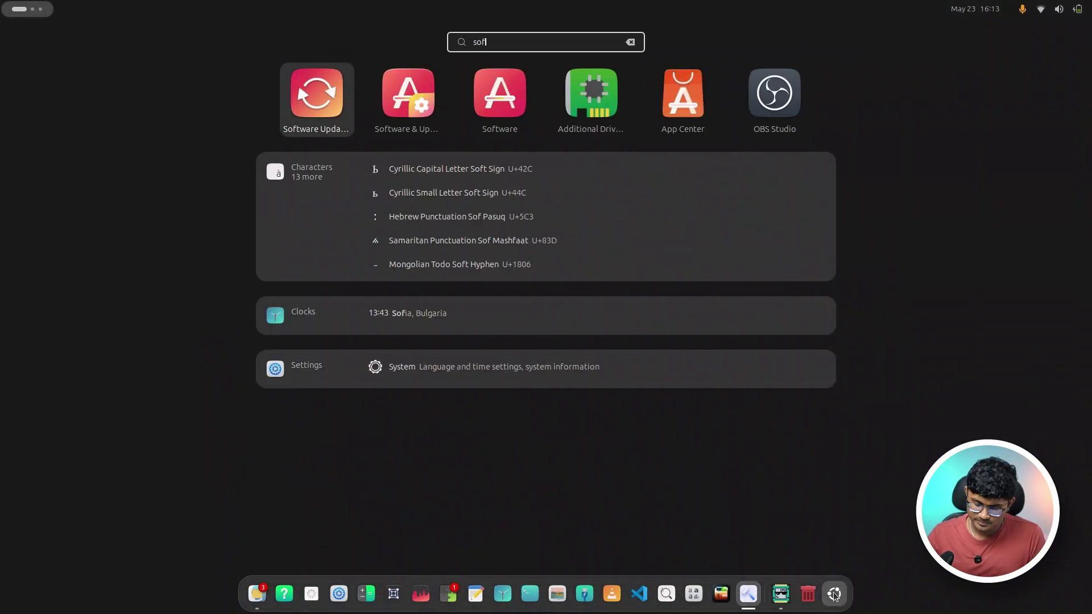
click(500, 95)
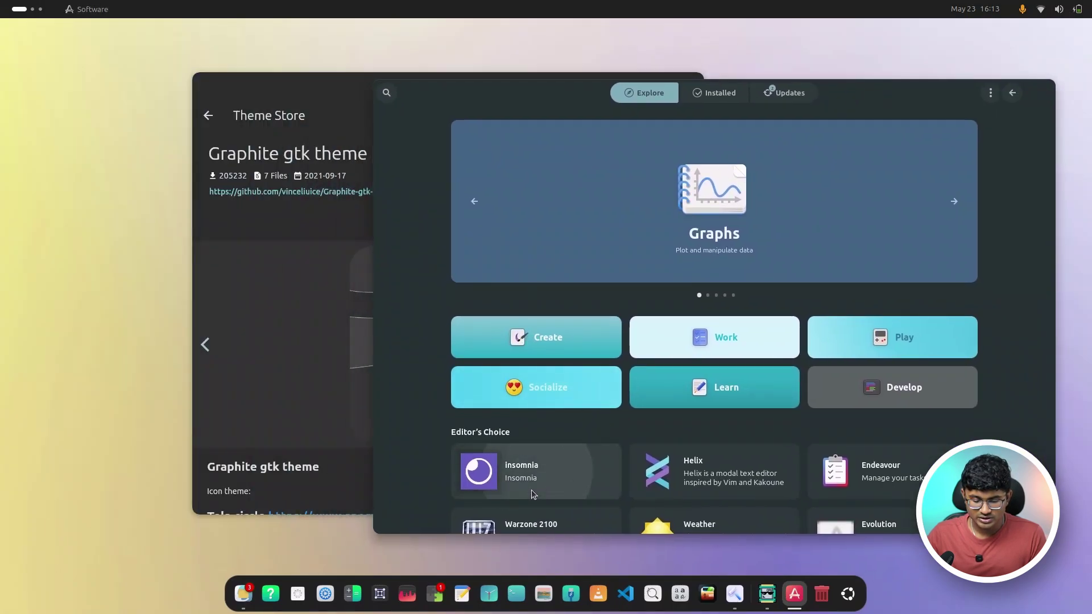
click(533, 494)
- Arrange the Software and Evolve windows to compare their styling, close Software, and move Evolve back toward the middle of the screen
mouse_move(676, 87)
mouse_down()
mouse_move(562, 110)
mouse_move(685, 98)
mouse_up()
drag(352, 93, 211, 50)
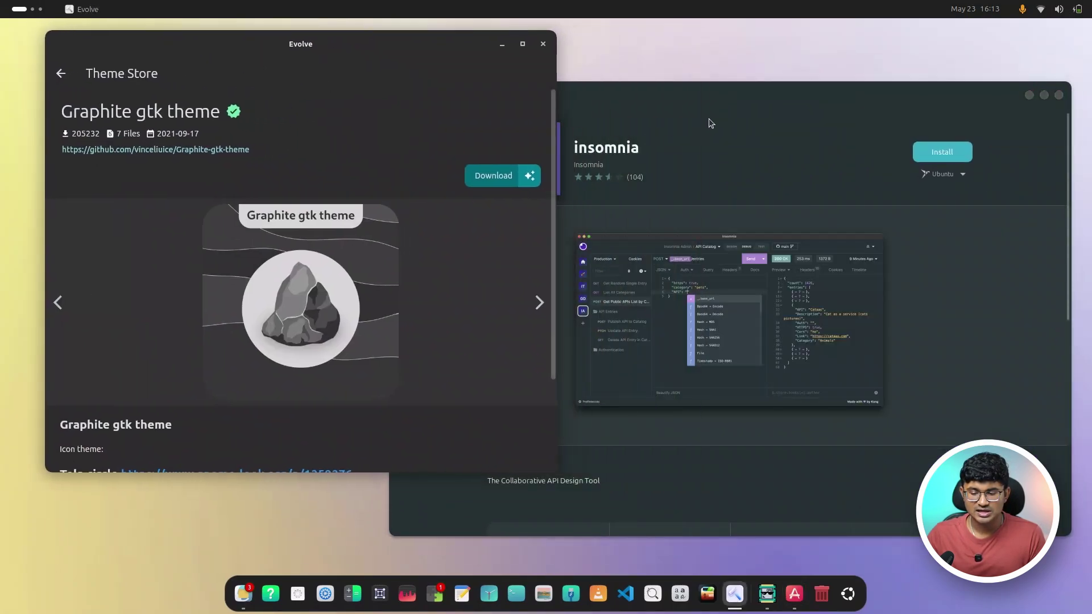
click(709, 123)
drag(674, 97, 539, 92)
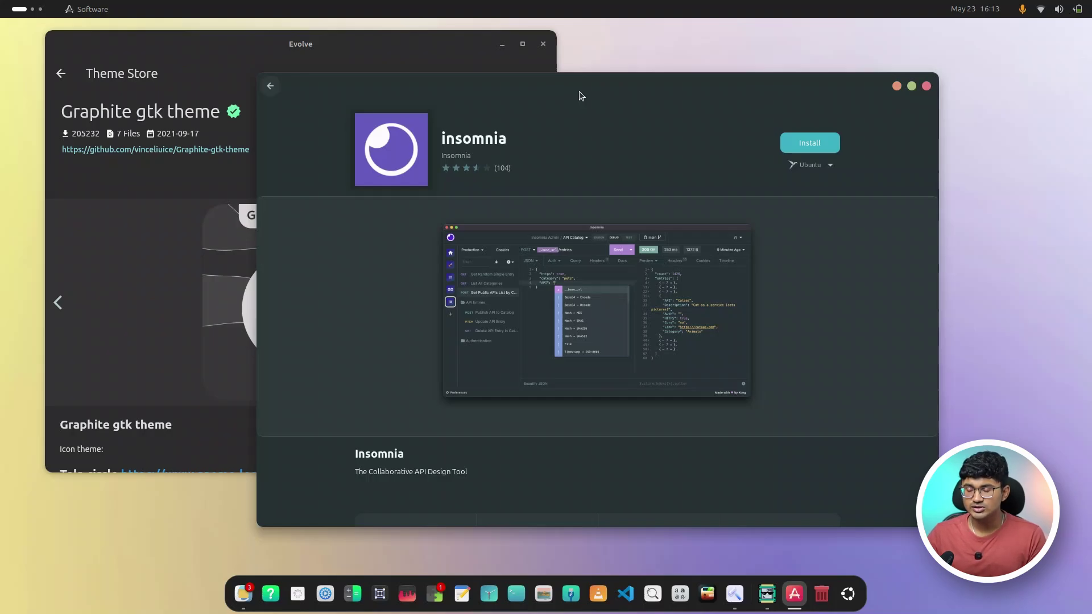
drag(522, 85, 555, 92)
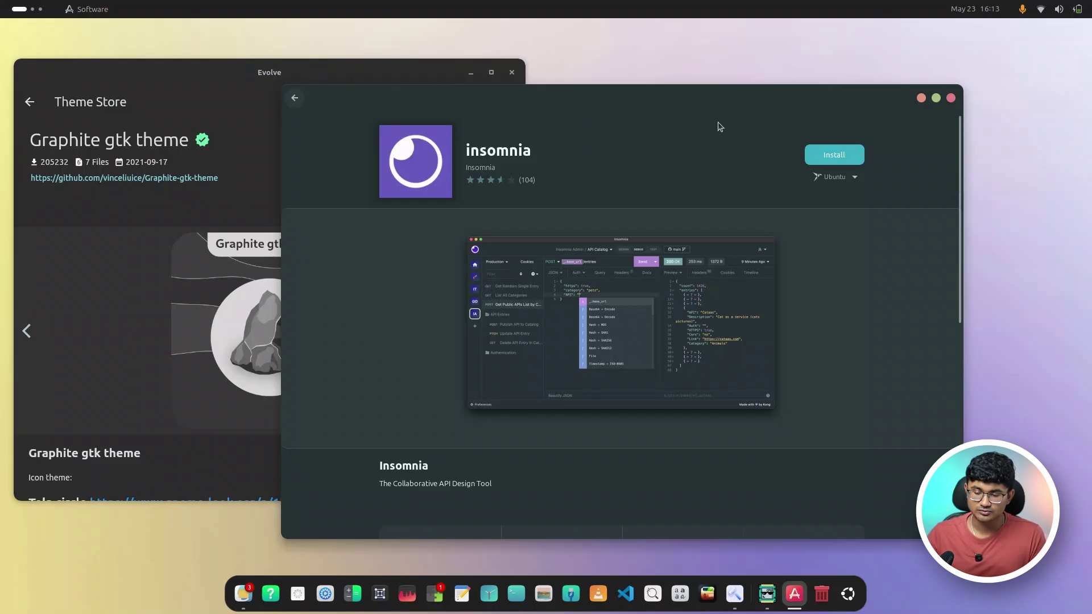
drag(719, 127, 575, 125)
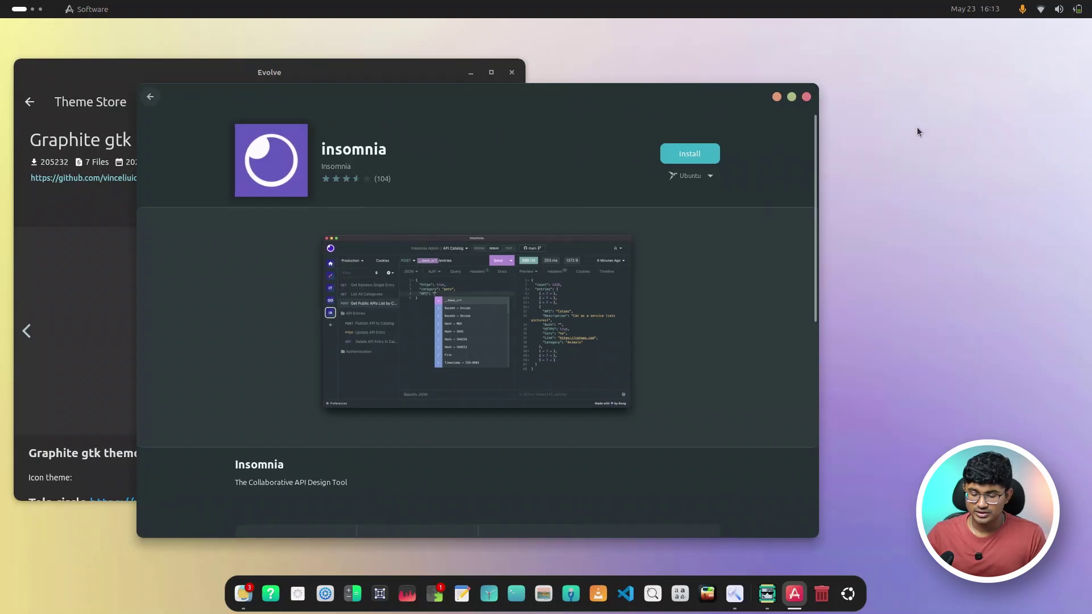
click(806, 97)
drag(310, 71, 454, 61)
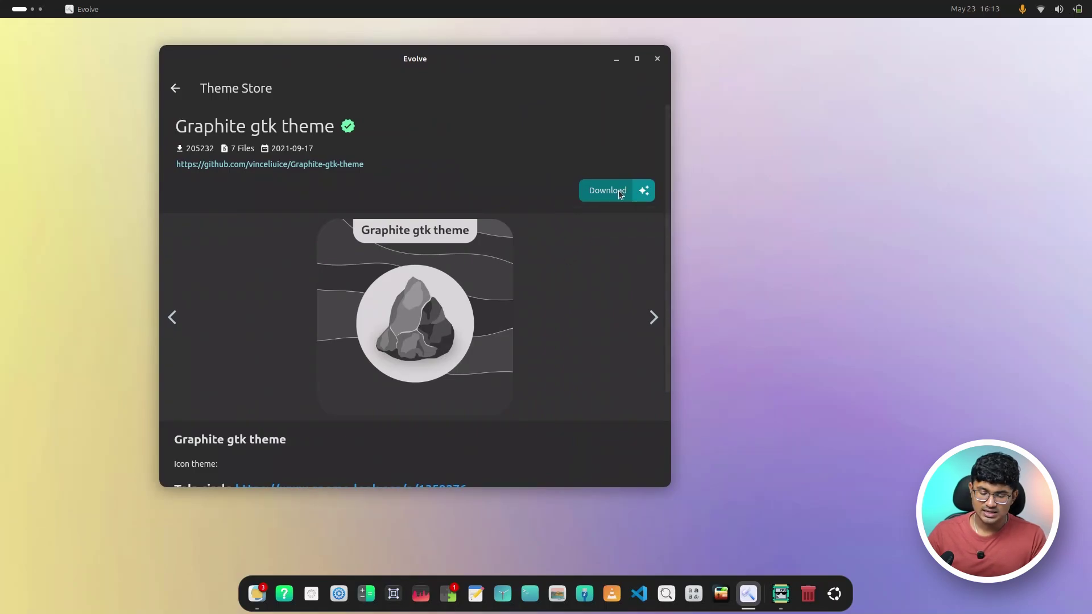
- View the downloadable files of the Graphite gtk theme and close the list
click(589, 192)
scroll(385, 273, down, 2)
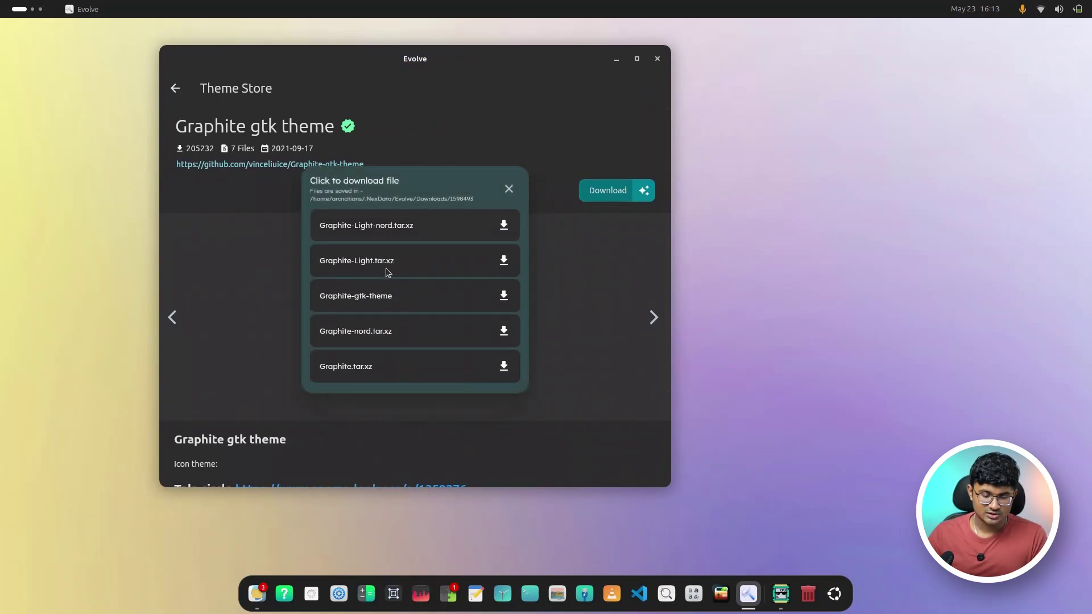
scroll(444, 323, up, 2)
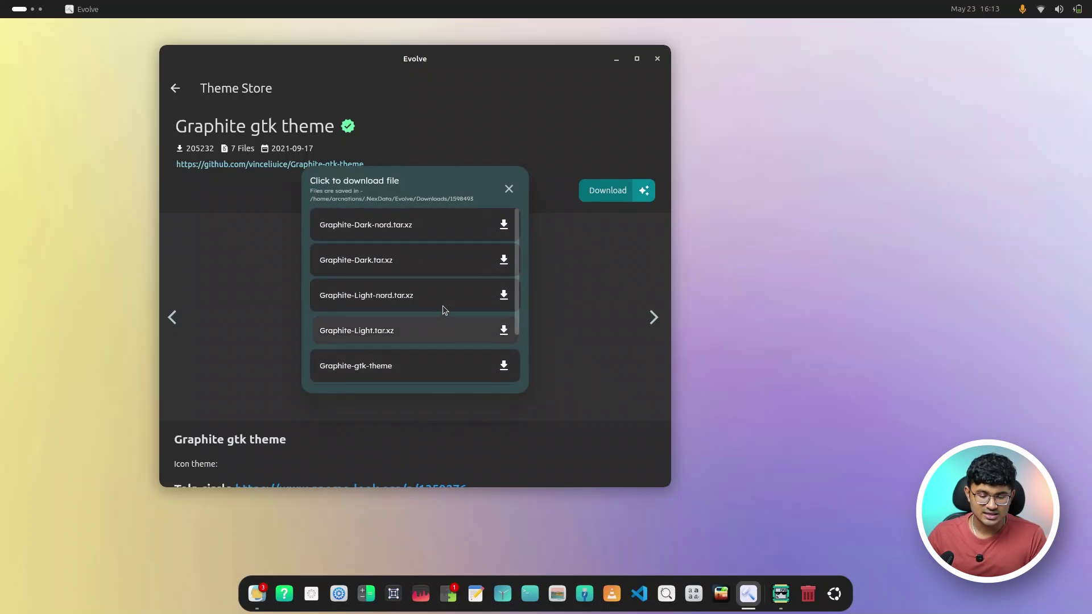
click(508, 189)
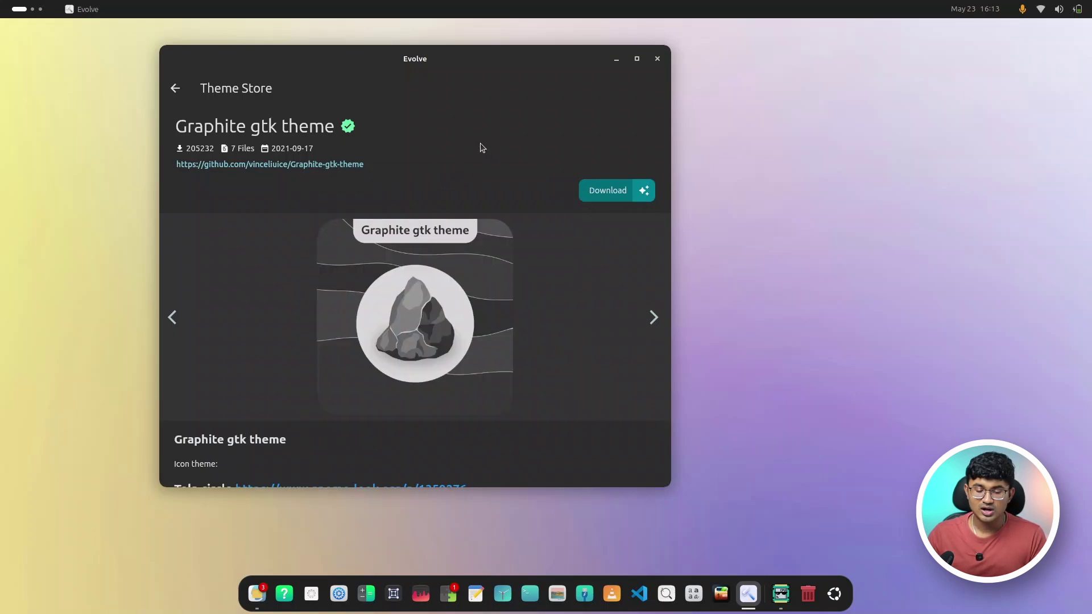
- Open the Advanced Theme Installer for Graphite, turn off delayed fetching, and start the theme support check
click(645, 191)
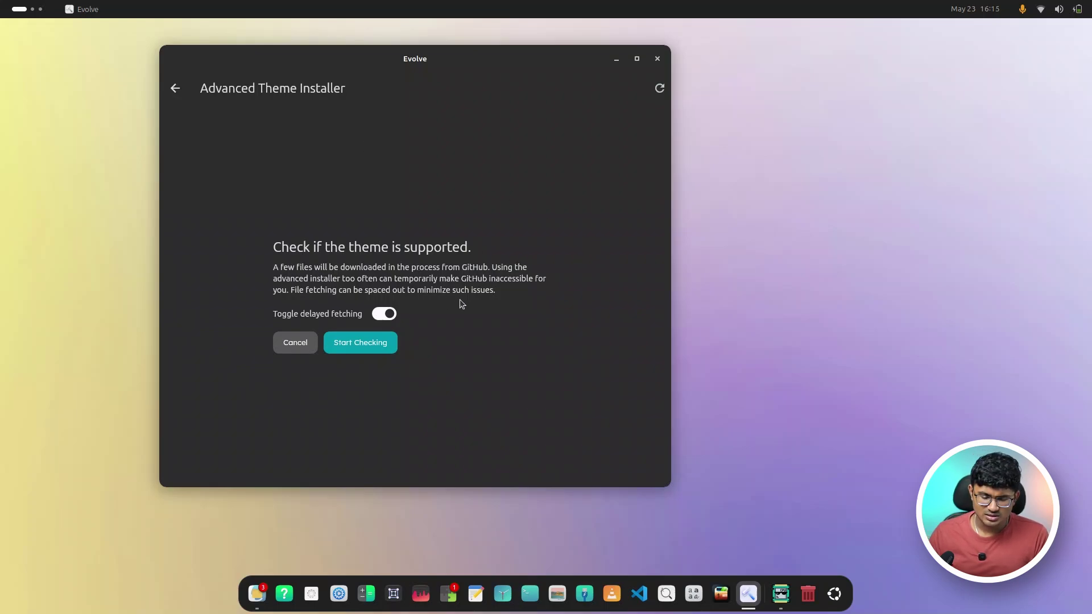
click(390, 315)
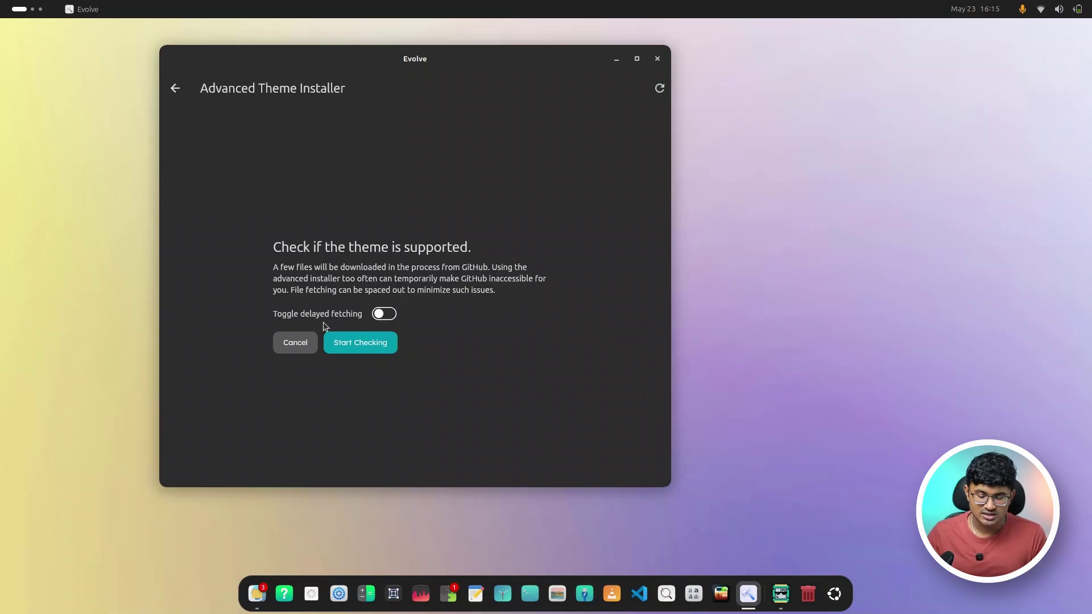
click(362, 347)
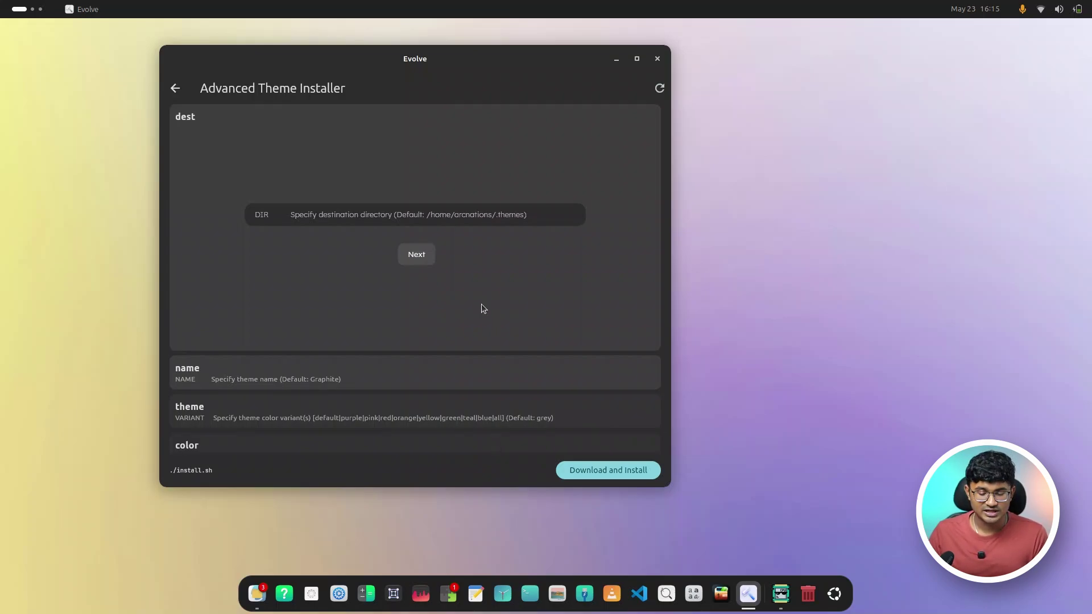
- Review the installer's options and set the theme name to "evolve"
scroll(481, 308, down, 5)
scroll(482, 309, up, 5)
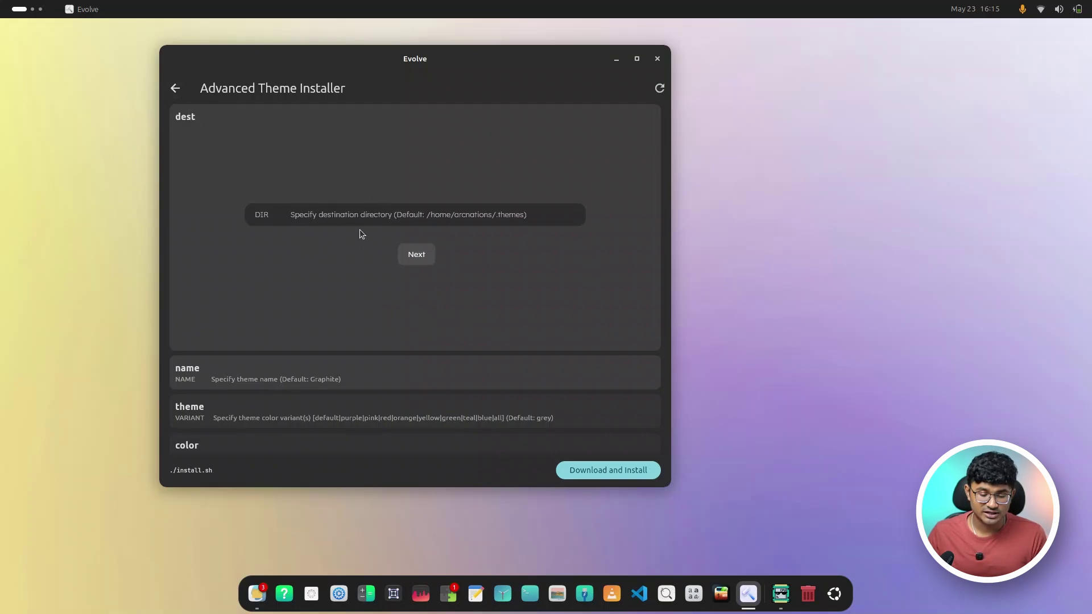
scroll(272, 372, down, 4)
click(281, 257)
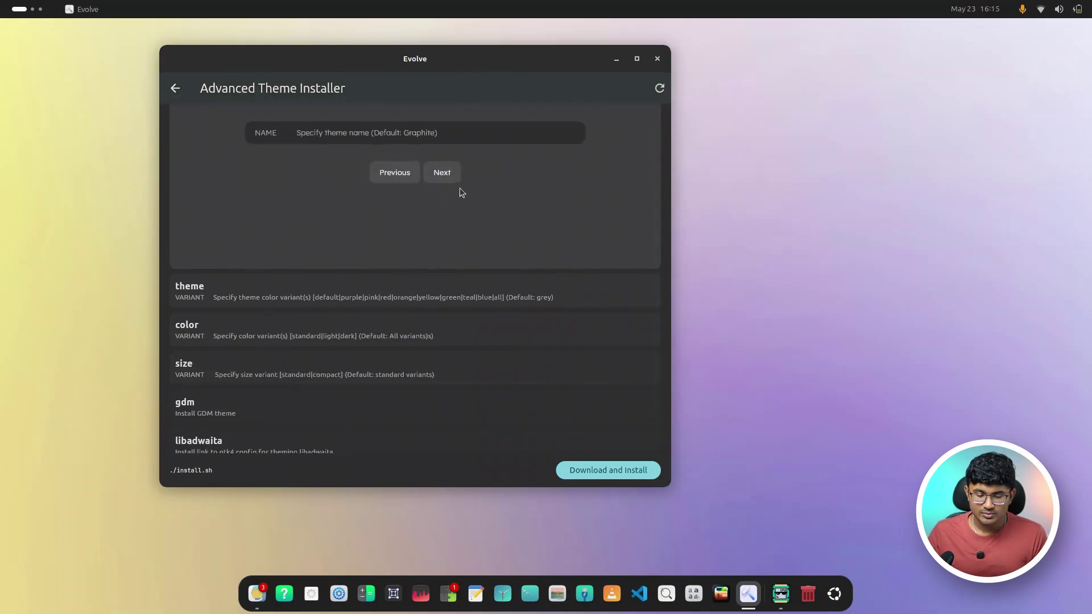
scroll(339, 324, up, 4)
click(334, 251)
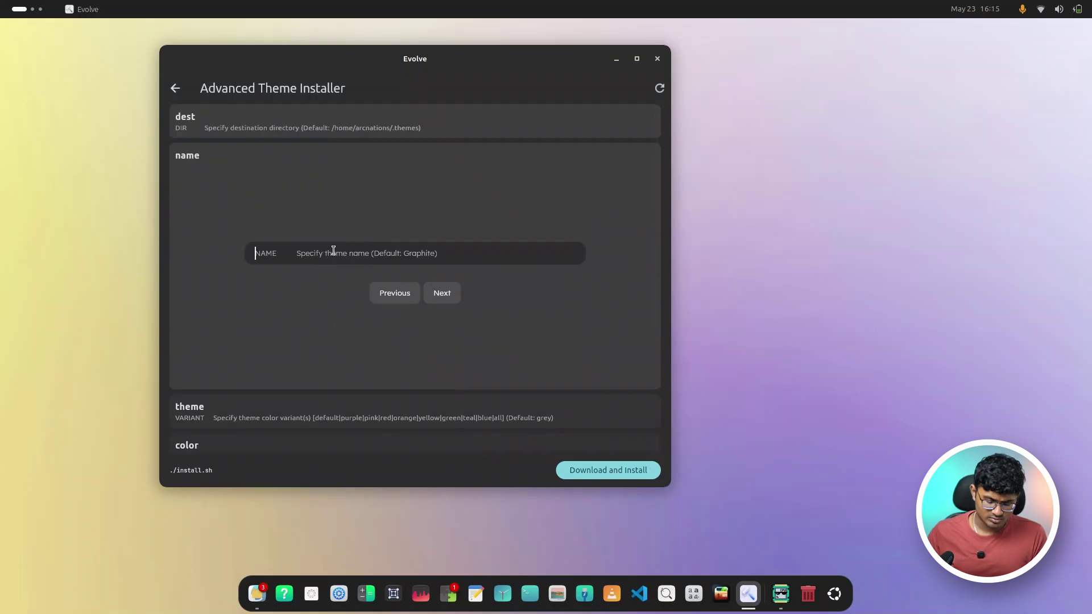
text(evolve)
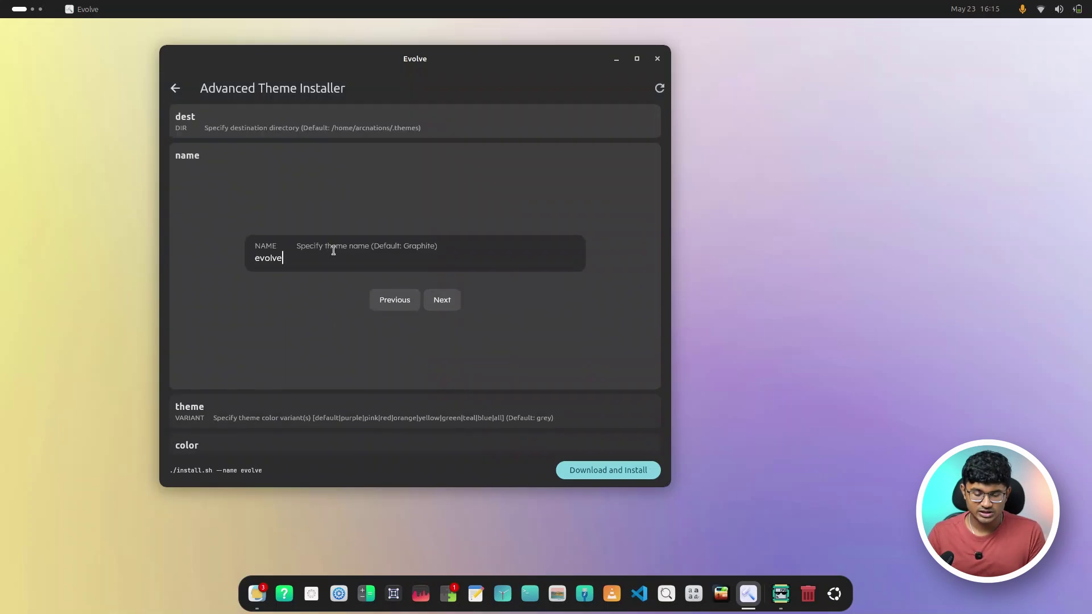
- Capitalise the theme name to "Evolve" and continue to the theme colour option
key(Left)
key(Left)
key(Left)
key(Left)
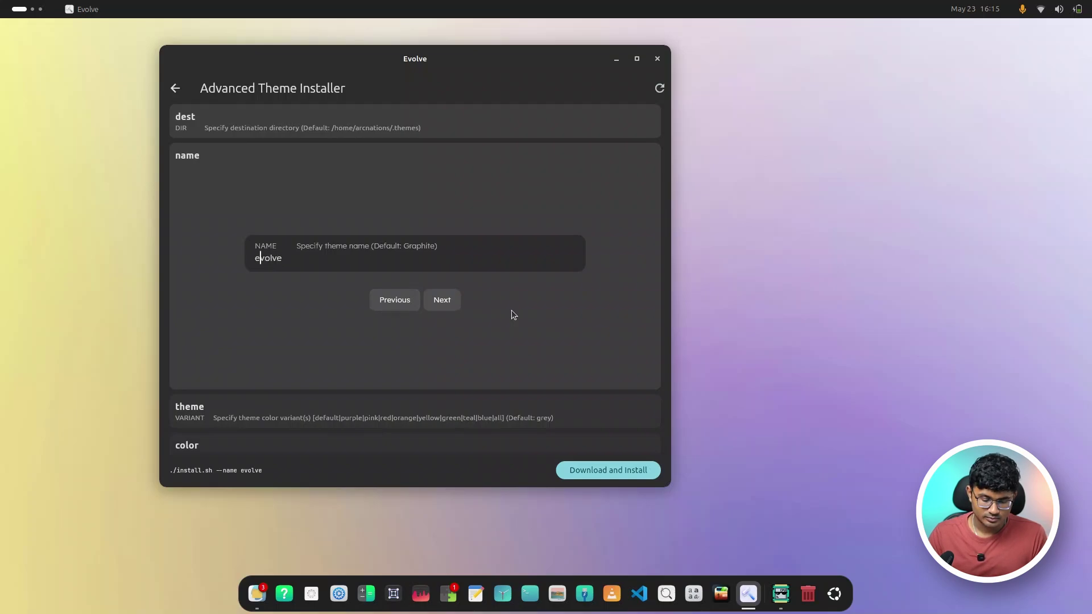
key(BackSpace)
text(E)
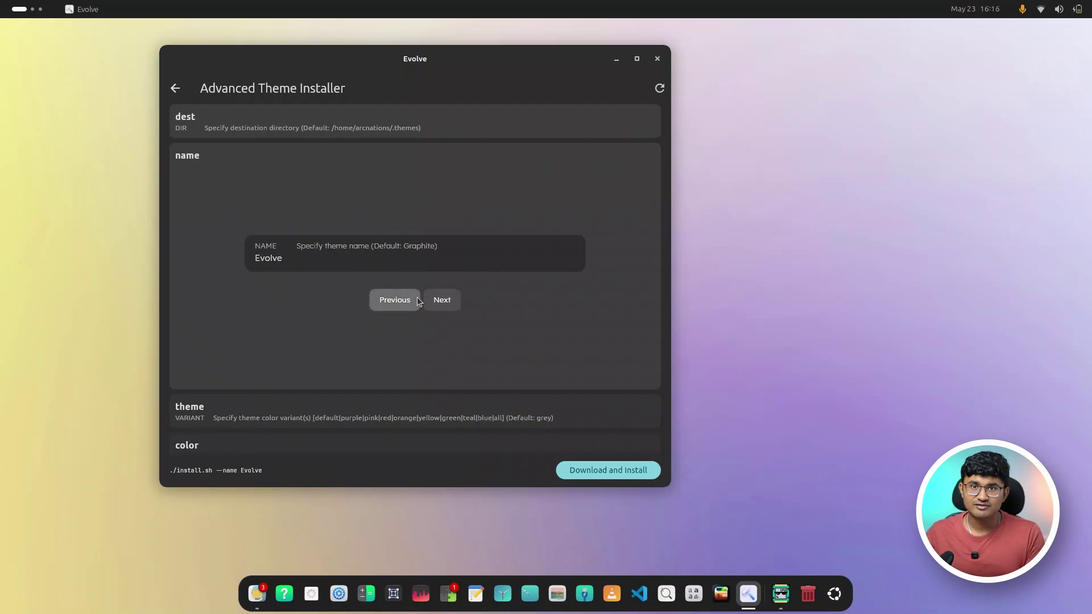
click(446, 306)
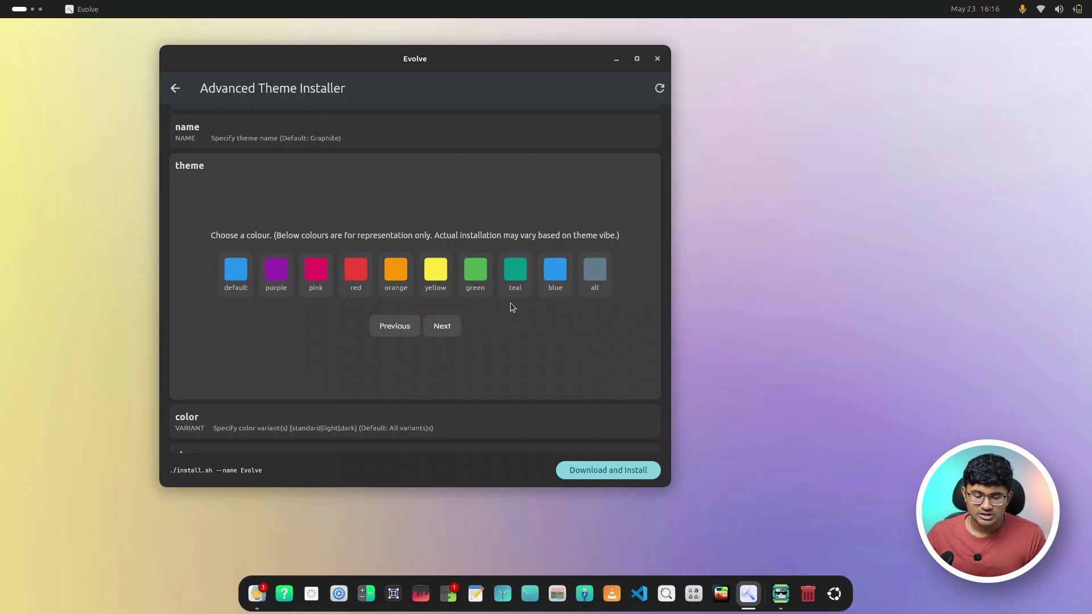
- Choose the green theme colour and the dark colour variant for the installation
click(484, 284)
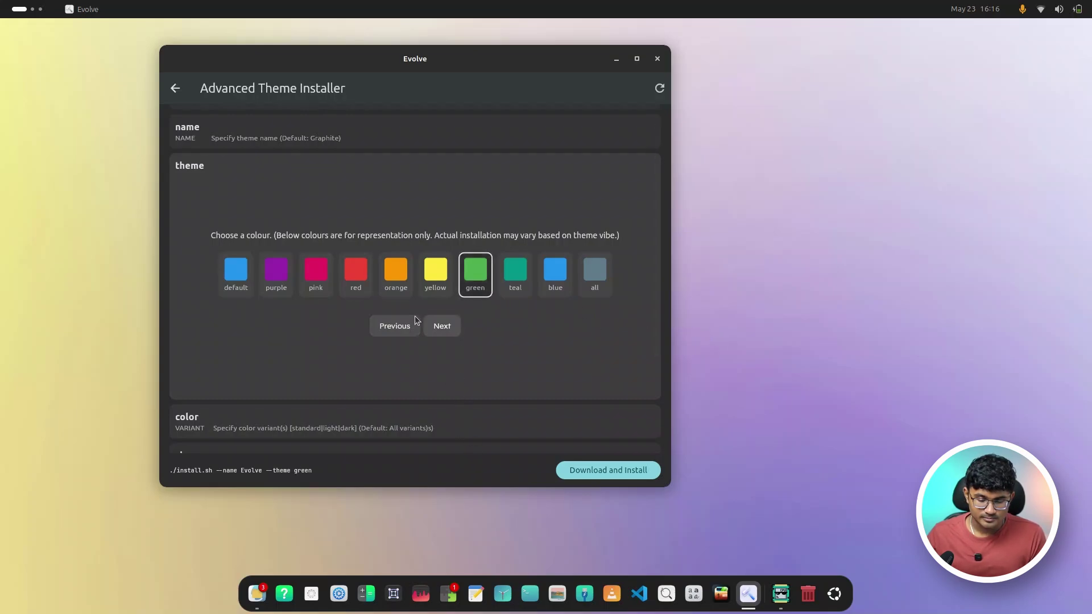
click(440, 320)
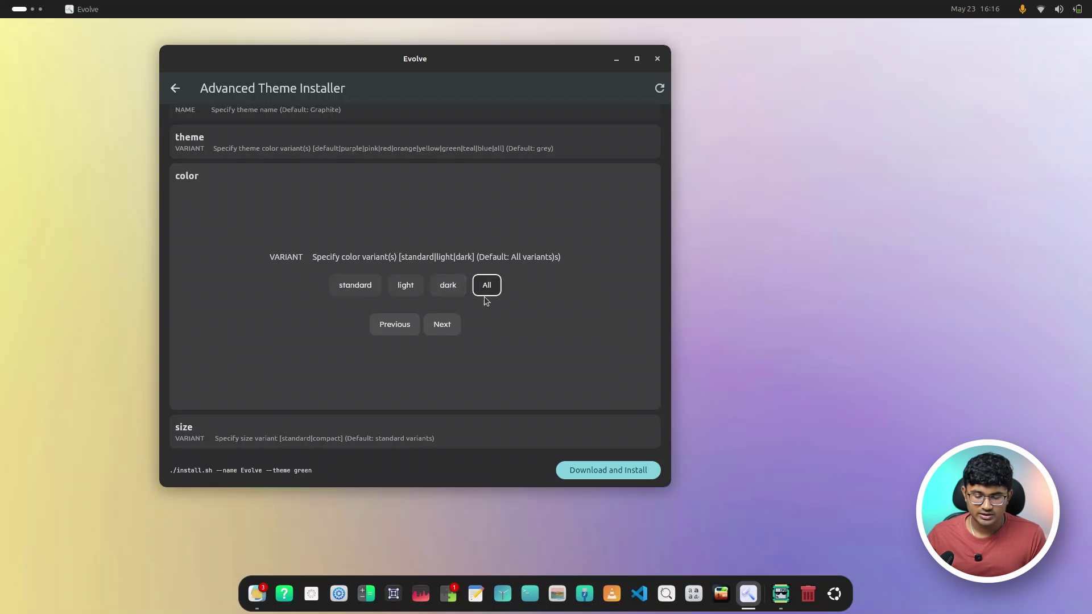
click(449, 289)
click(447, 330)
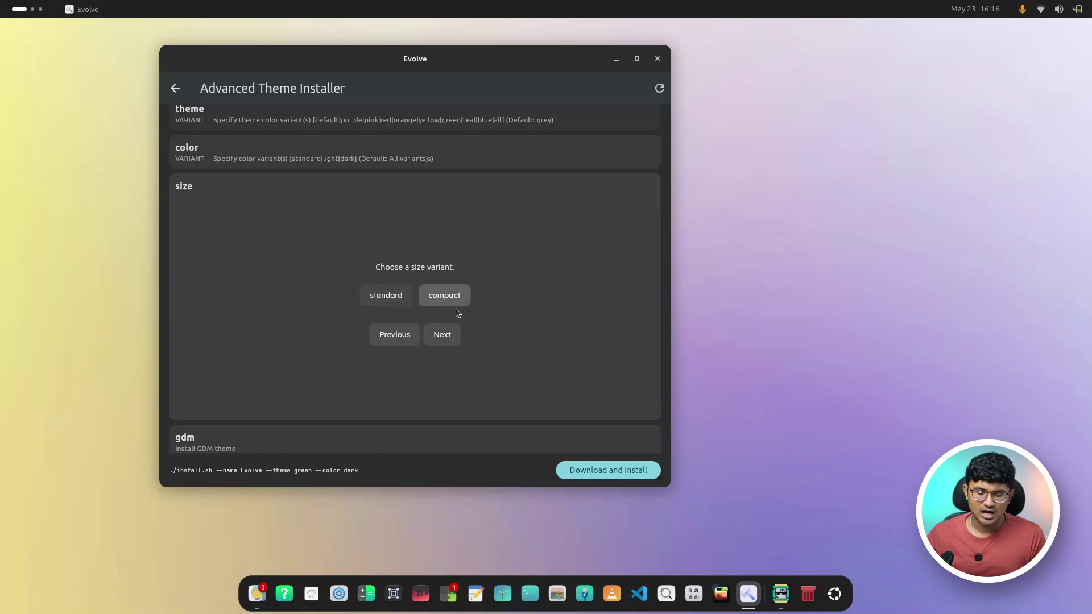
- Skip the size and GDM options and enable the gtk4 config link for theming libadwaita
click(445, 335)
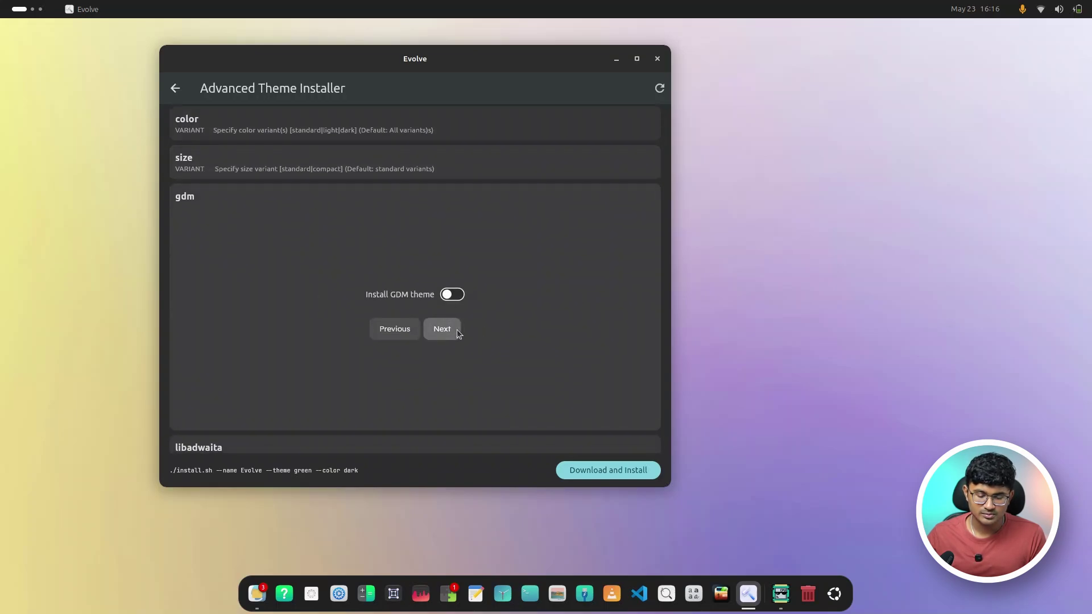
click(446, 329)
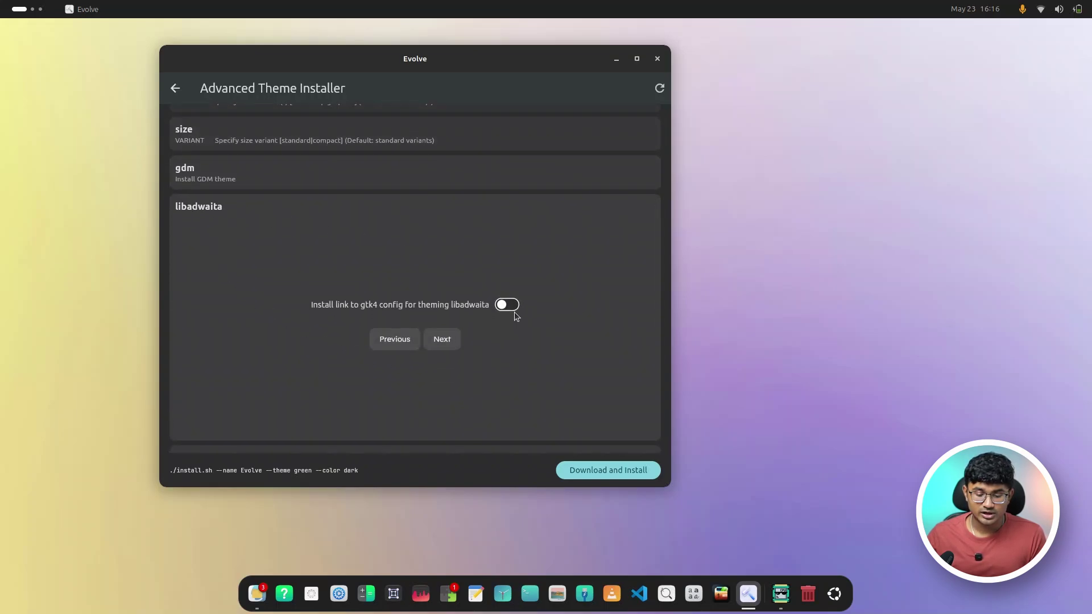
click(509, 306)
click(446, 337)
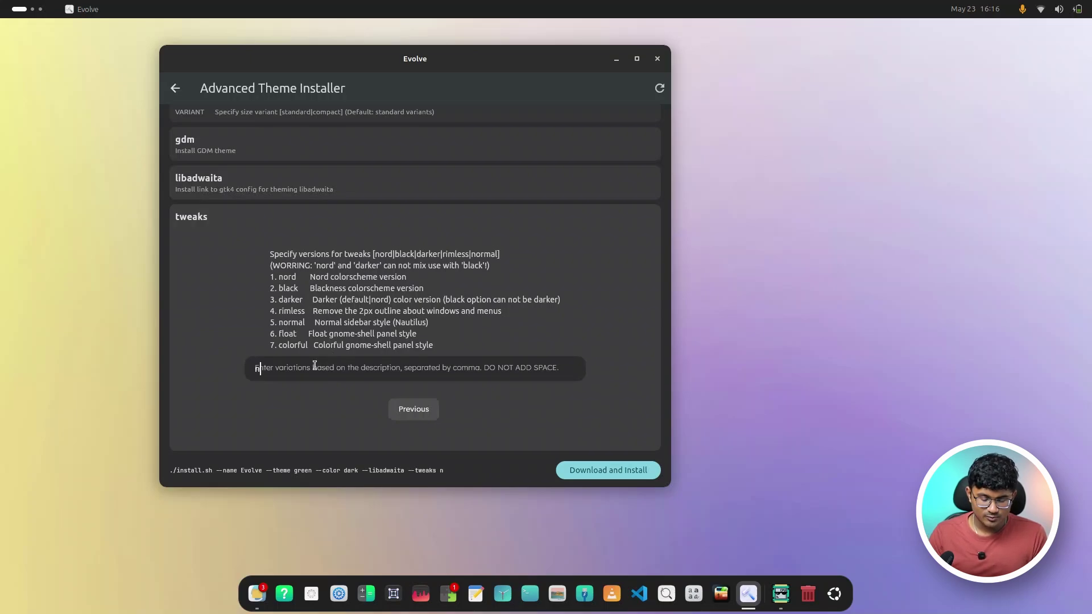
- Set the tweaks to "nord,rimless,float" and start the download and installation
text(nord)
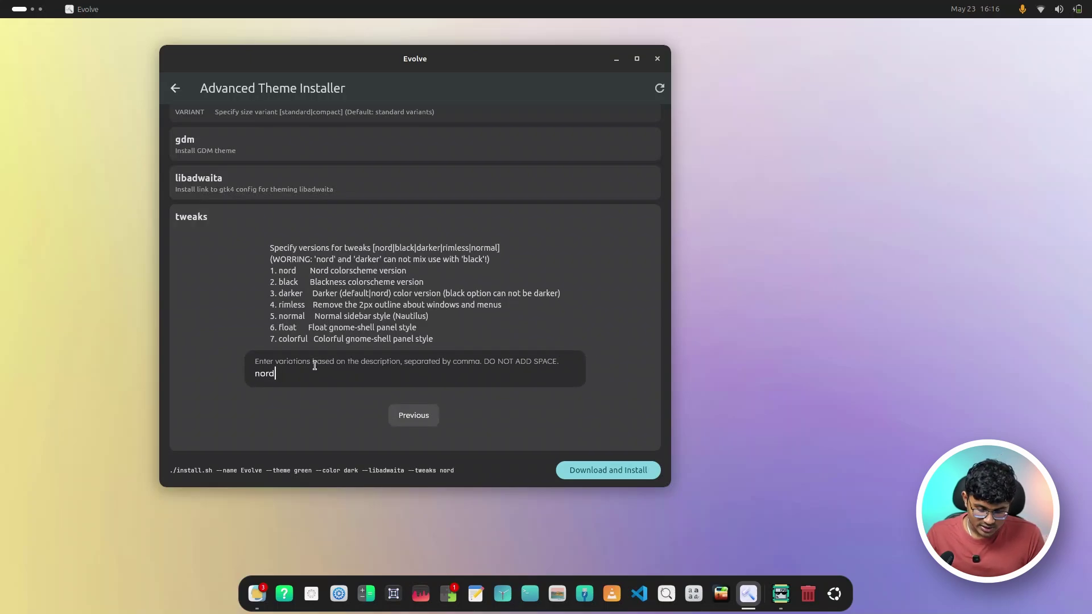
text(,rim)
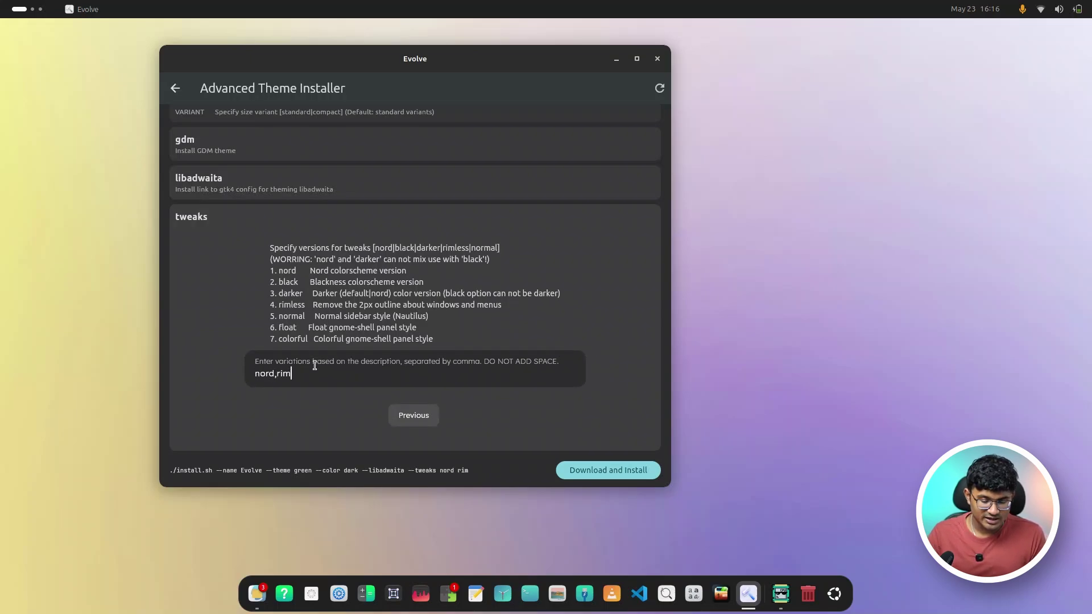
text(less)
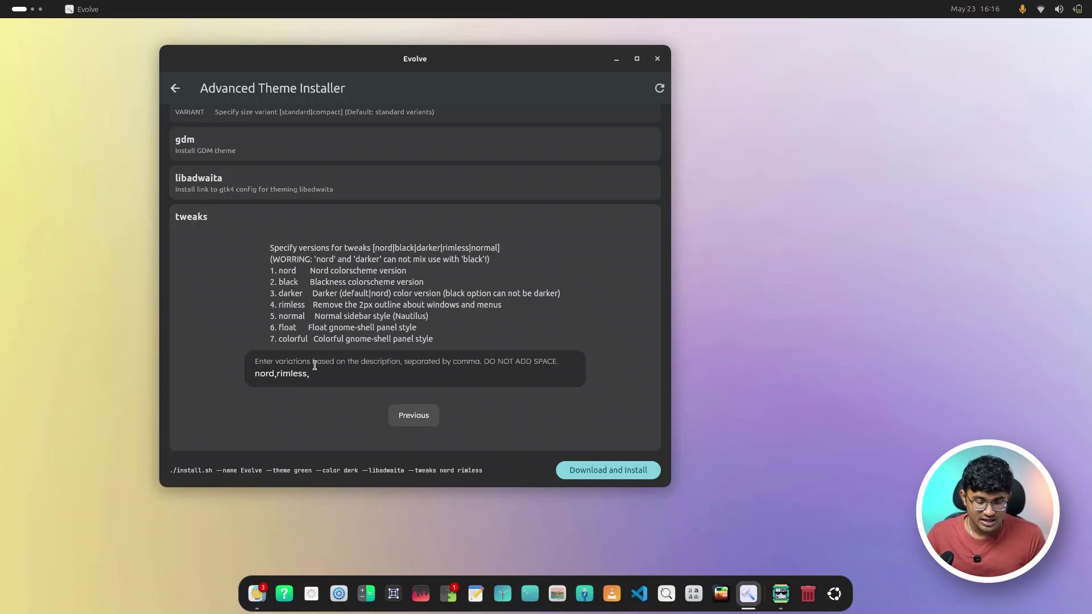
text(,float)
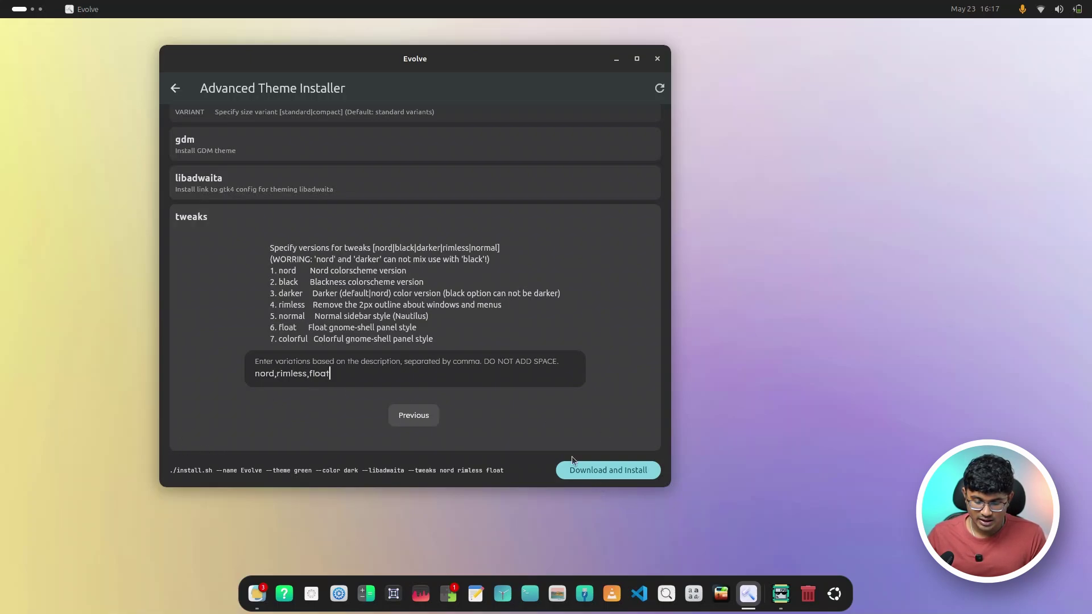
click(576, 471)
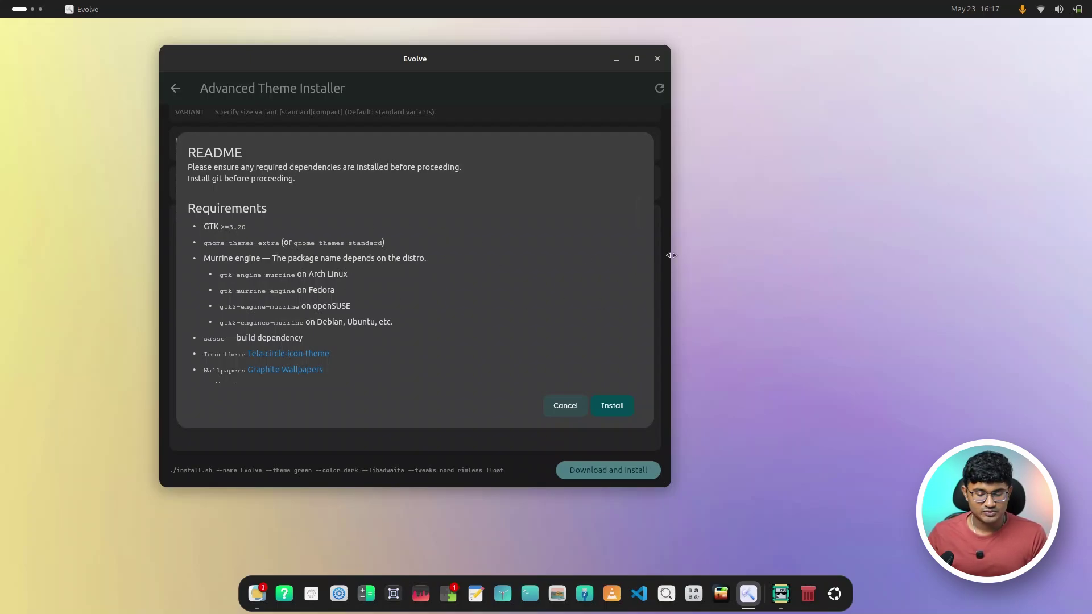
- Narrow the Evolve window slightly, open a Terminal, and place it beside the README requirements
drag(671, 255, 649, 296)
key(ctrl+alt+t)
drag(256, 32, 827, 124)
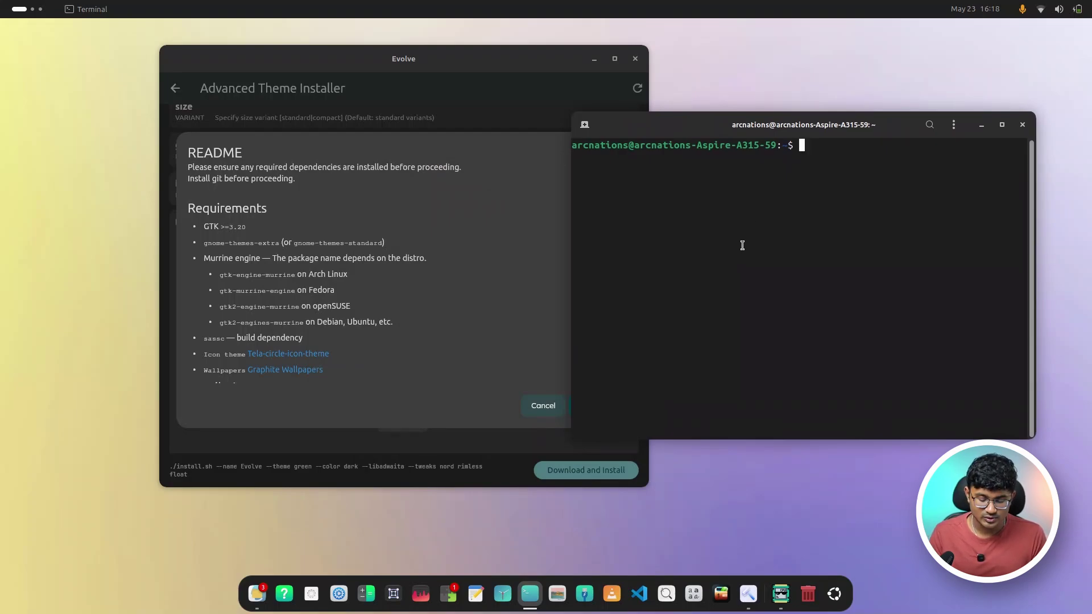
- Enter the command "sudo apt install git gnome-themes-extra", copying the second package name from the README
text(sudo i)
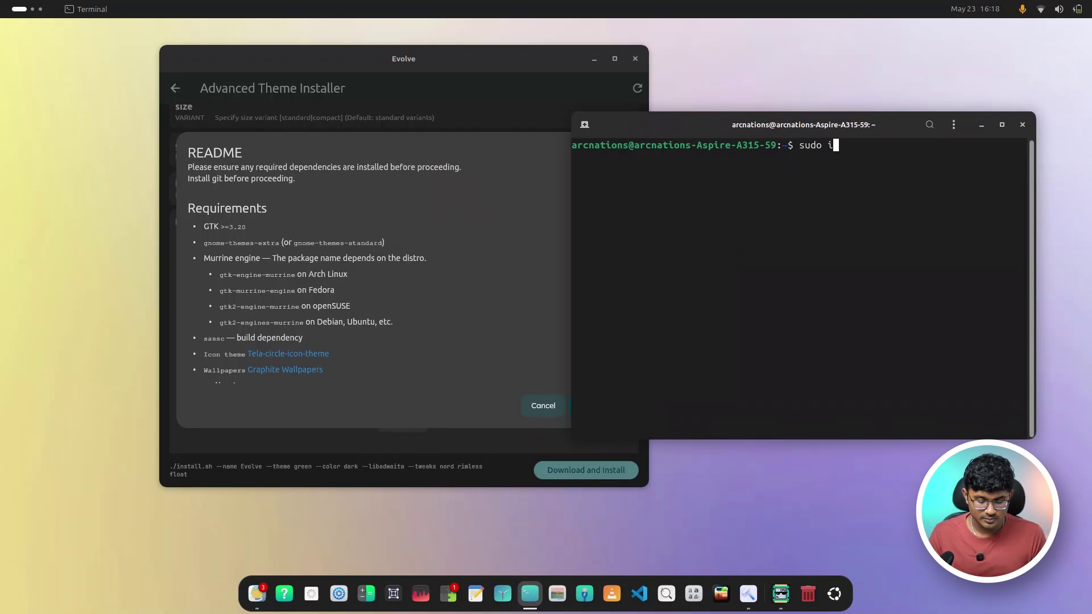
key(BackSpace)
text(apt insta)
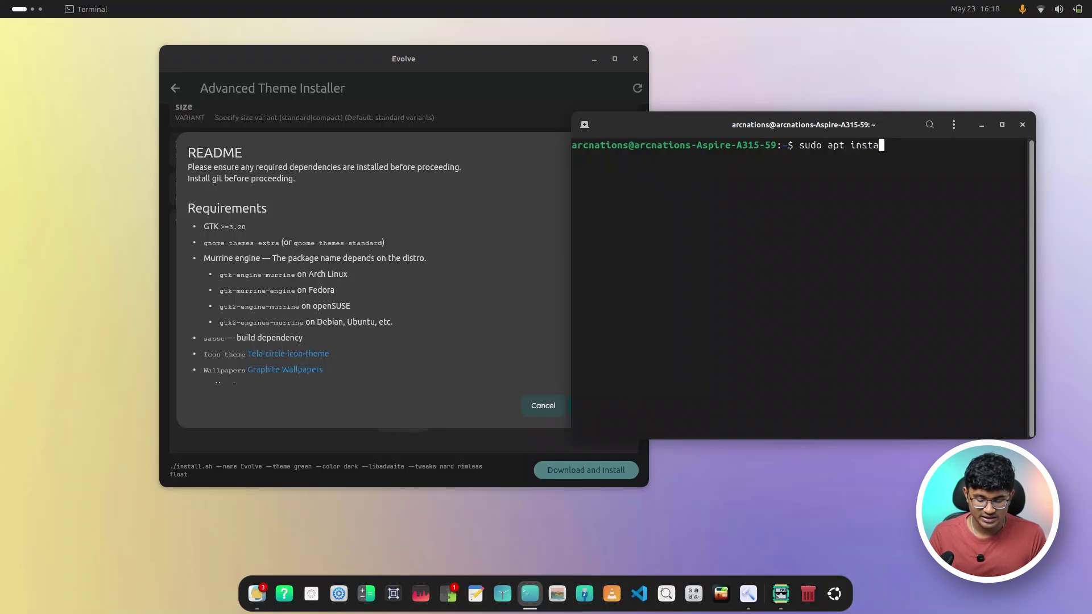
text(ll git)
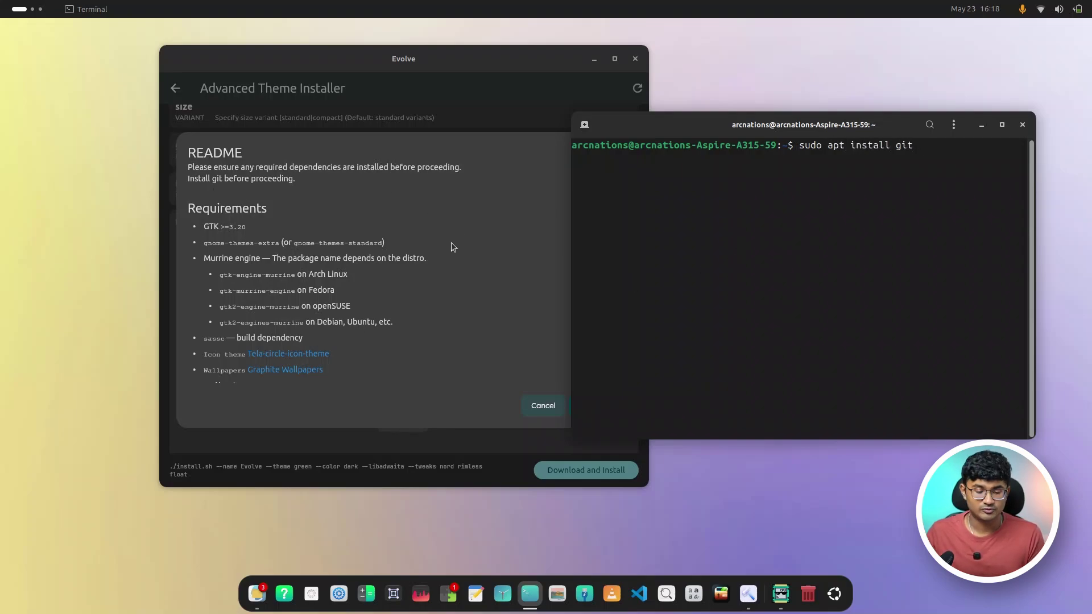
scroll(284, 230, down, 1)
scroll(194, 239, up, 1)
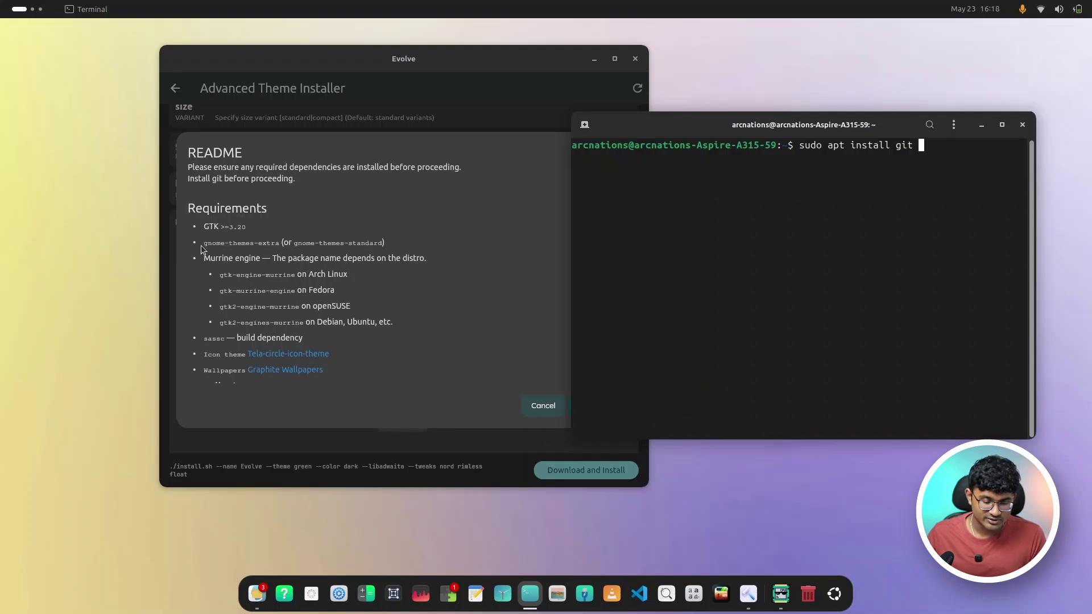
drag(202, 245, 280, 240)
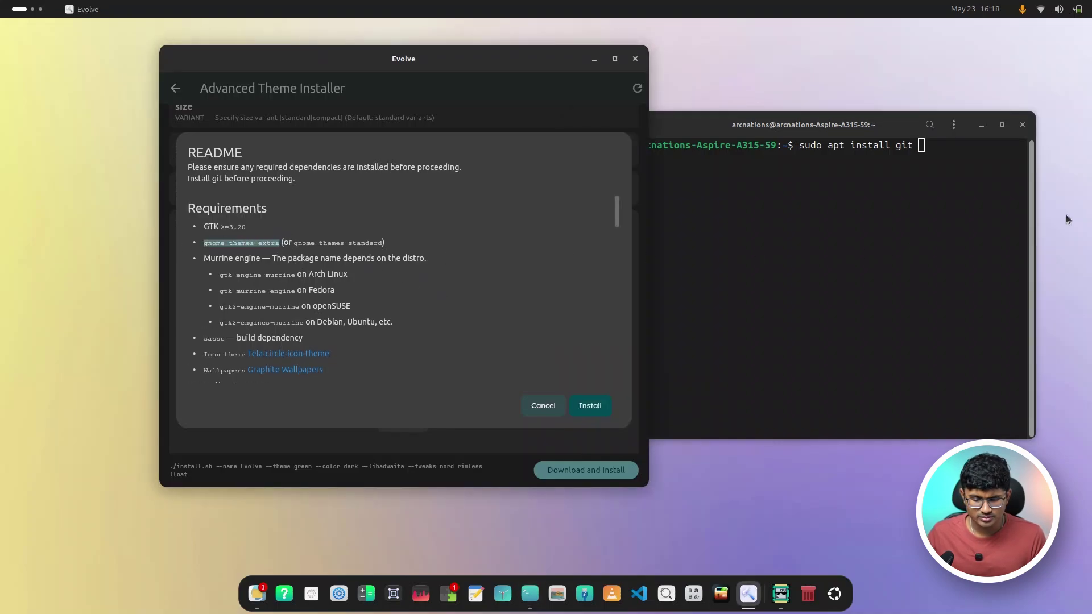
click(963, 193)
middle_click(963, 192)
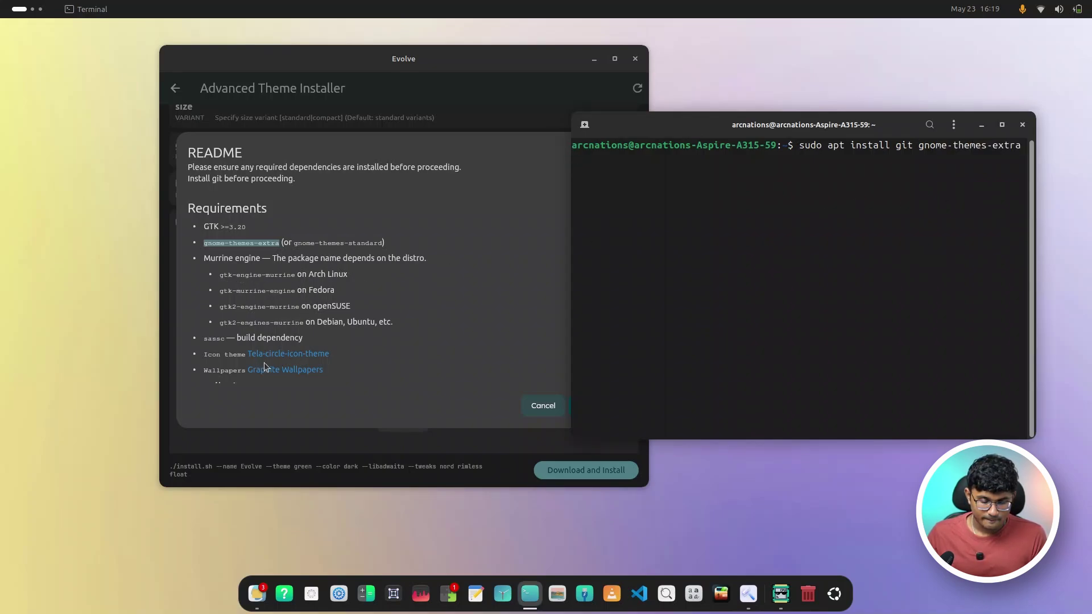
key(Return)
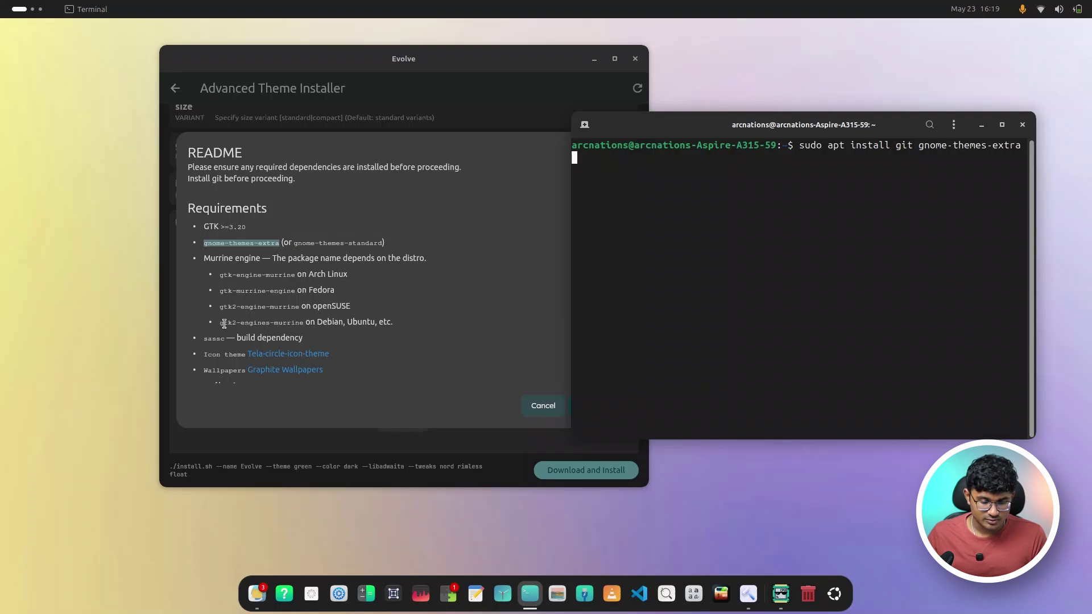
- Add gtk2-engines-murrine and sassc to the install command and run it with the sudo password
drag(220, 323, 303, 320)
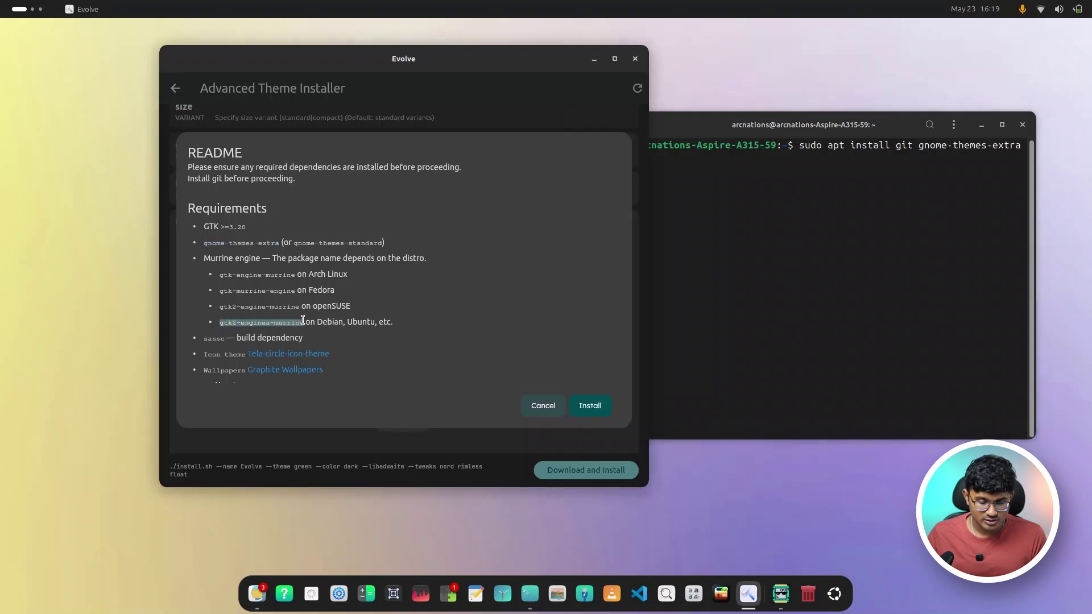
click(842, 299)
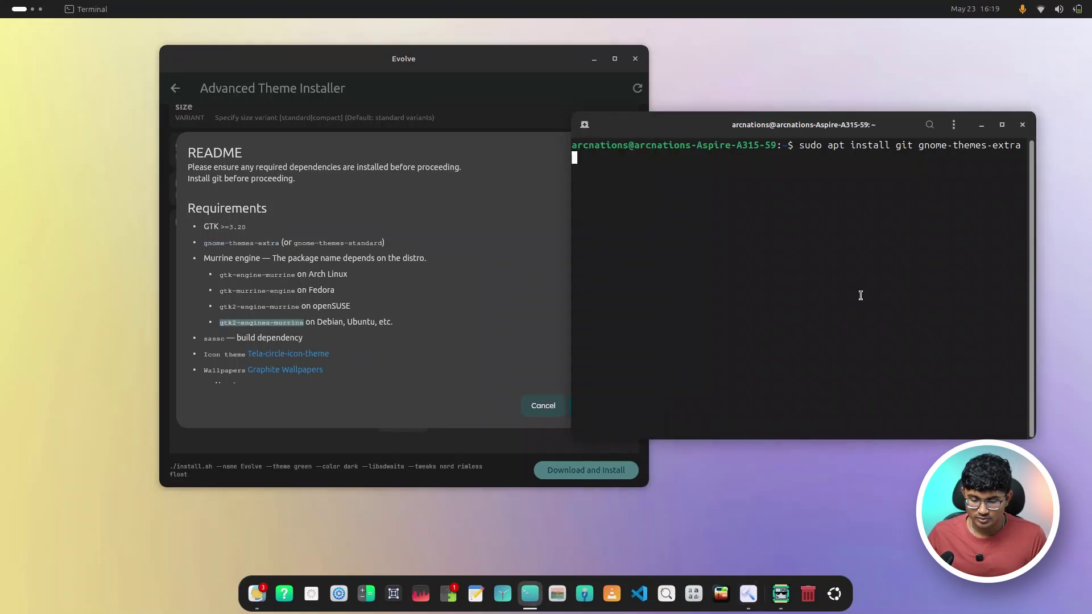
middle_click(857, 295)
scroll(351, 324, down, 2)
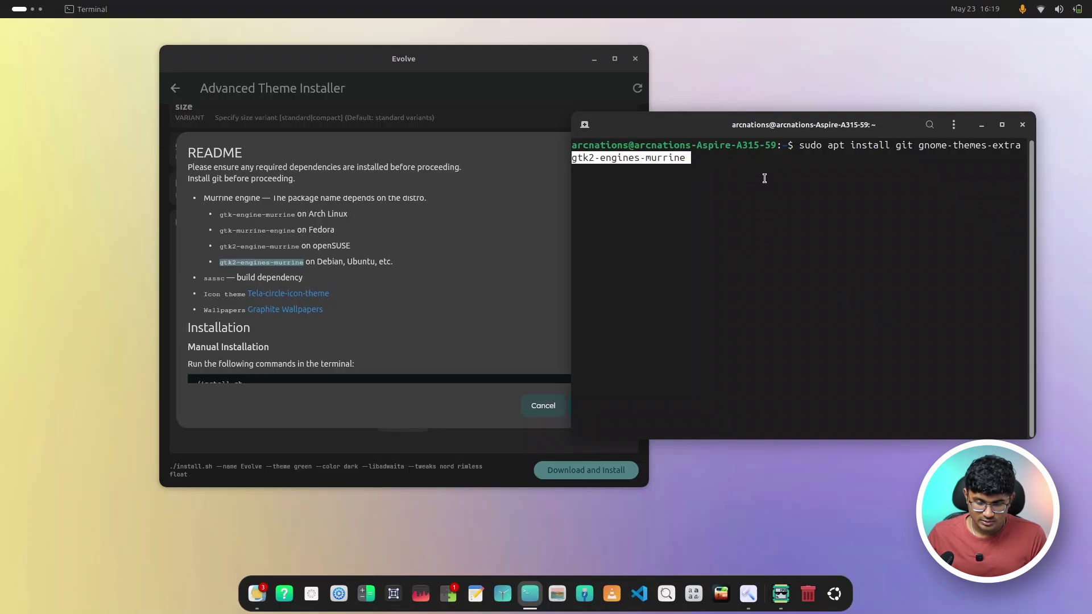
text(sa)
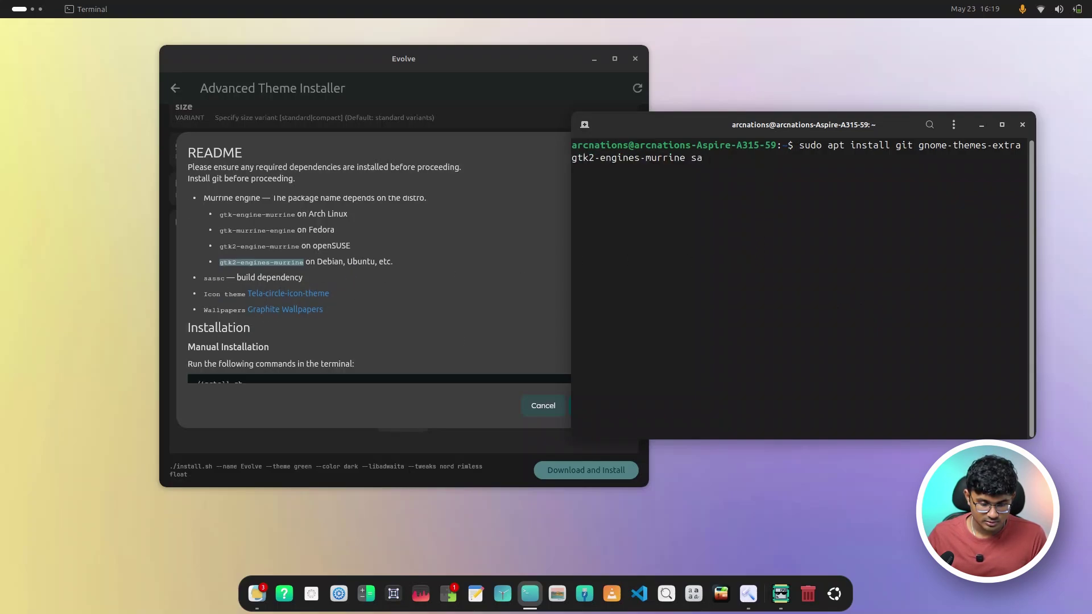
text(ssc)
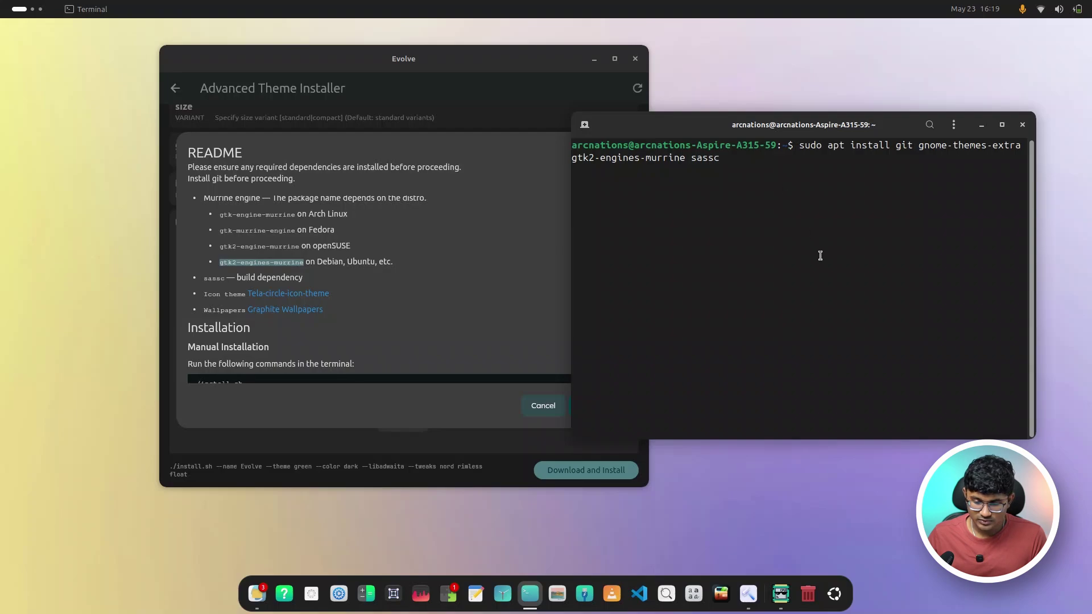
key(Return)
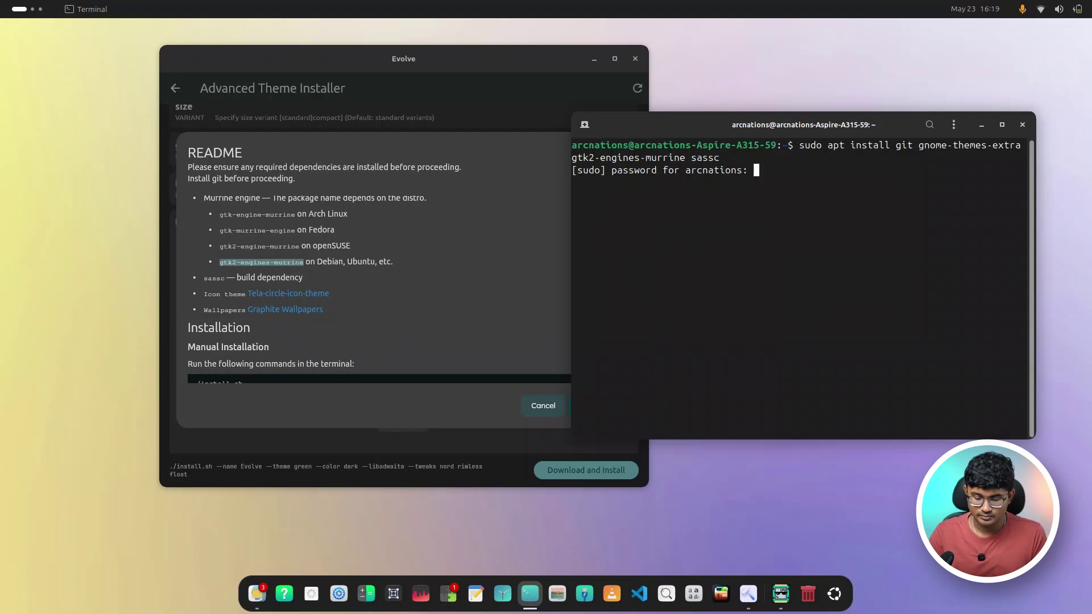
key(Return)
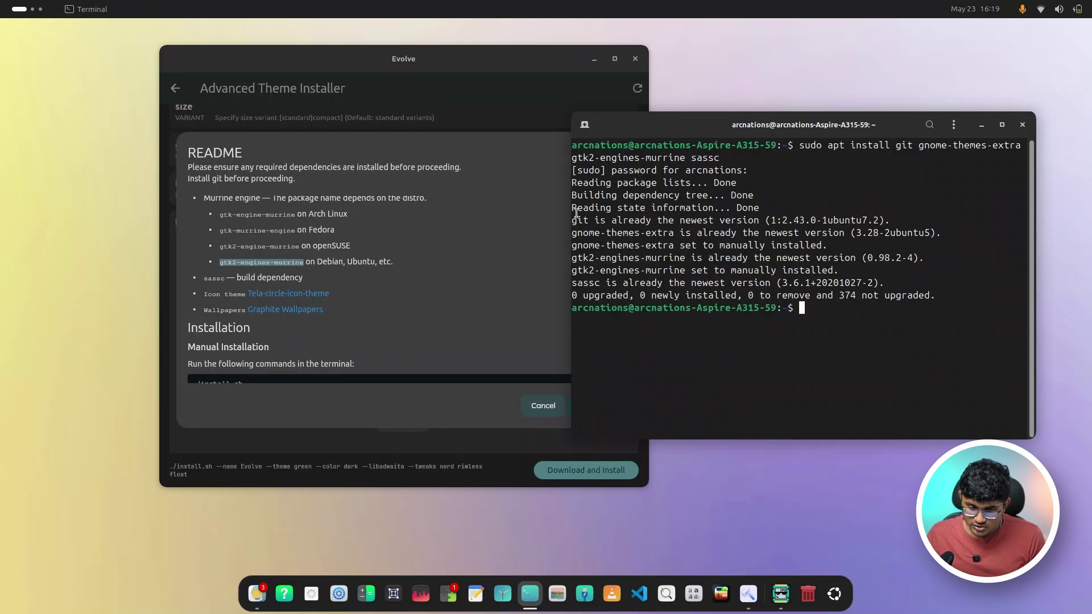
- Check the package output and the rest of the README, close the terminal, and confirm the theme installation
drag(576, 213, 933, 293)
click(934, 293)
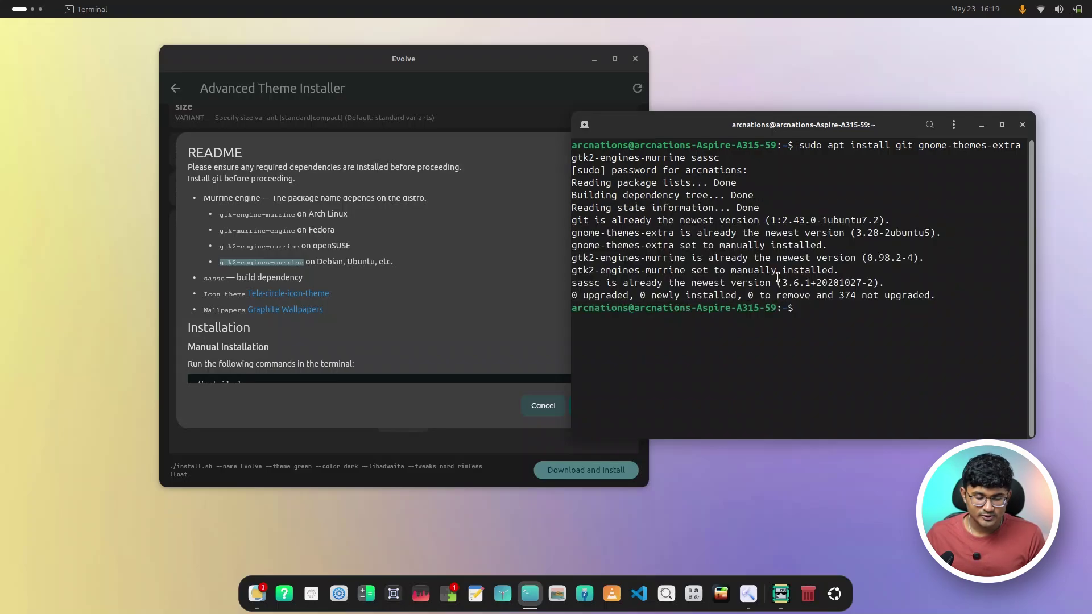
scroll(422, 319, down, 4)
scroll(452, 309, down, 6)
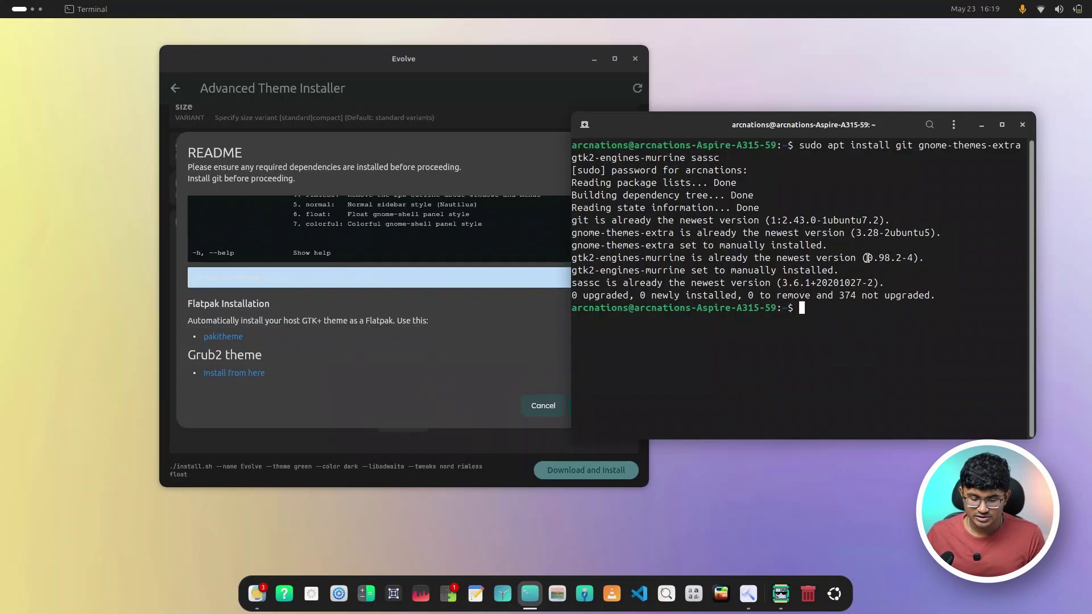
click(1022, 124)
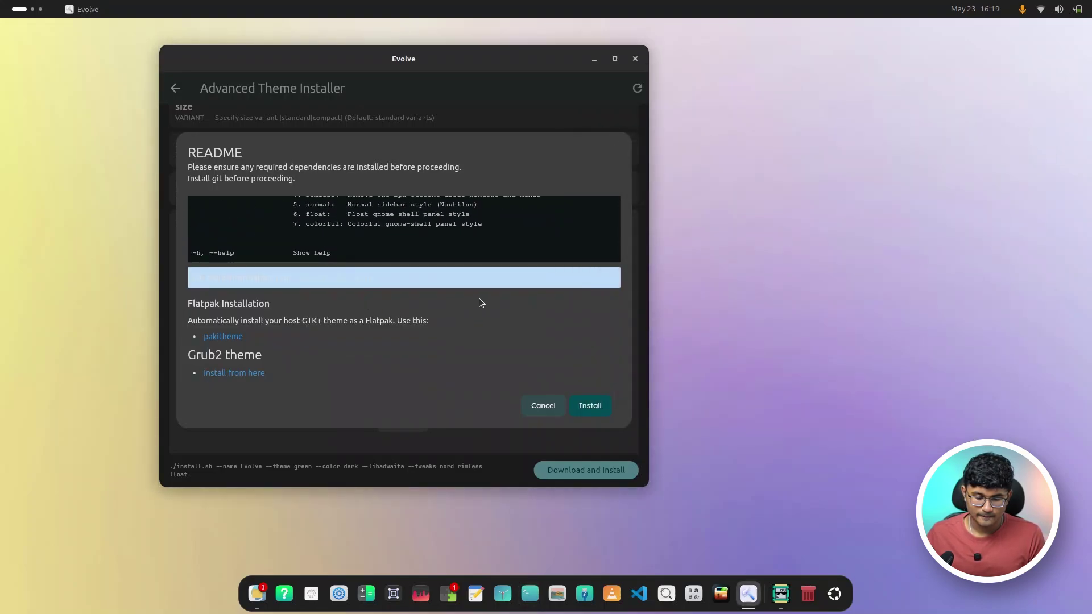
click(599, 408)
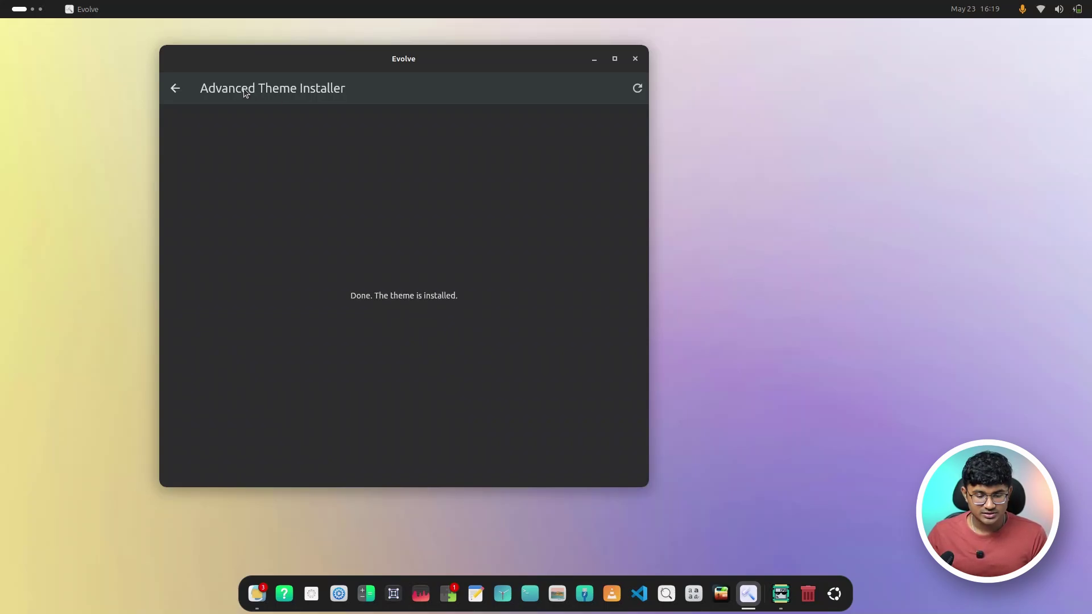
- Return to Evolve's main view and reload the Theme page by visiting Icons and coming back
click(176, 90)
click(176, 90)
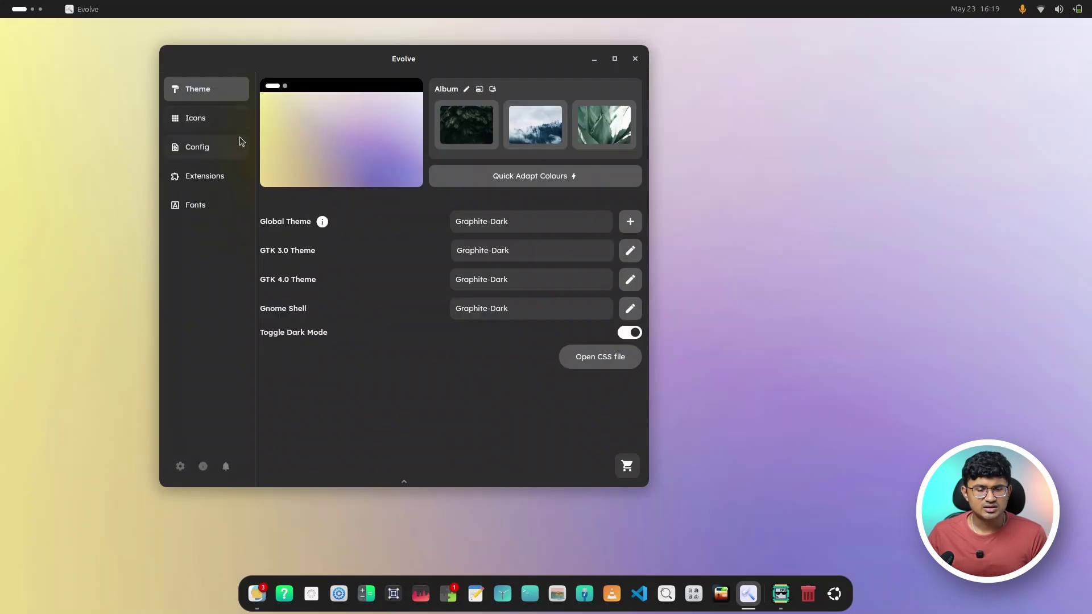
click(225, 119)
click(216, 95)
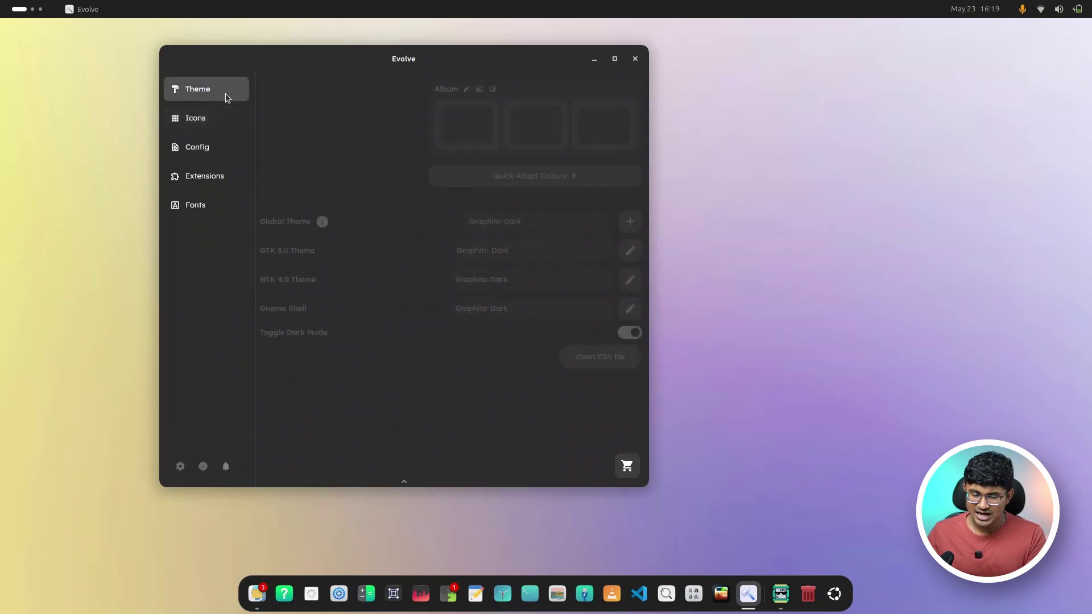
- Apply the installed Evolve-green-Dark-nord theme as the global theme
click(495, 229)
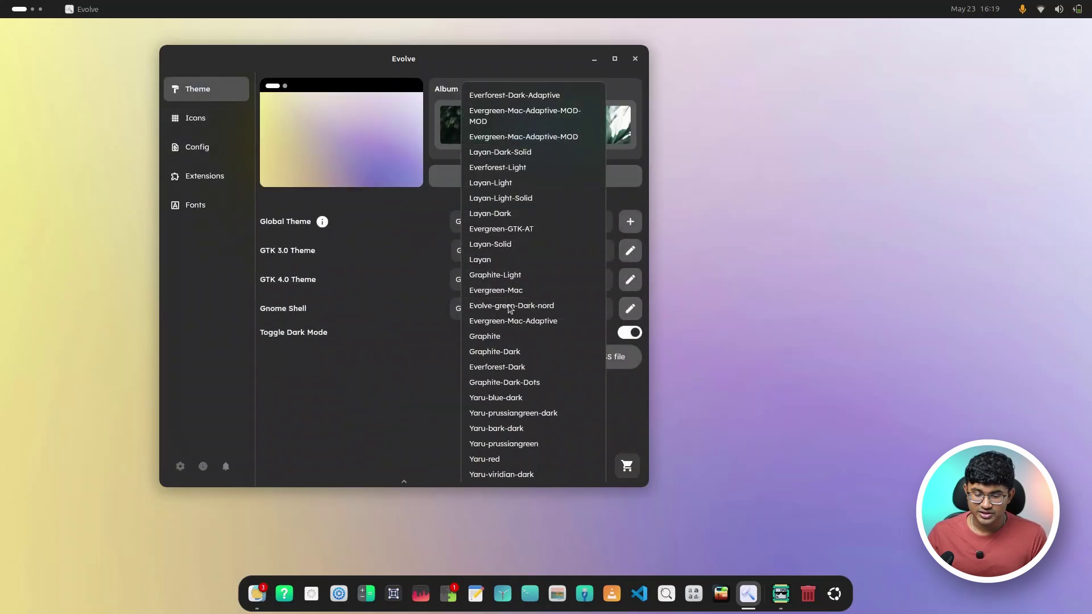
scroll(504, 296, down, 5)
scroll(504, 296, up, 5)
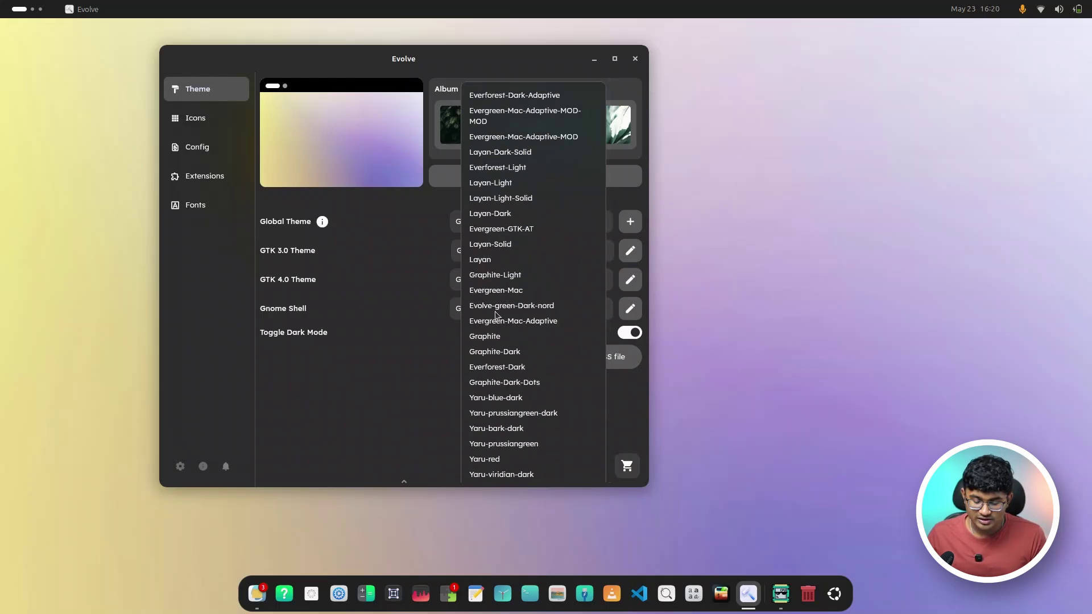
click(548, 309)
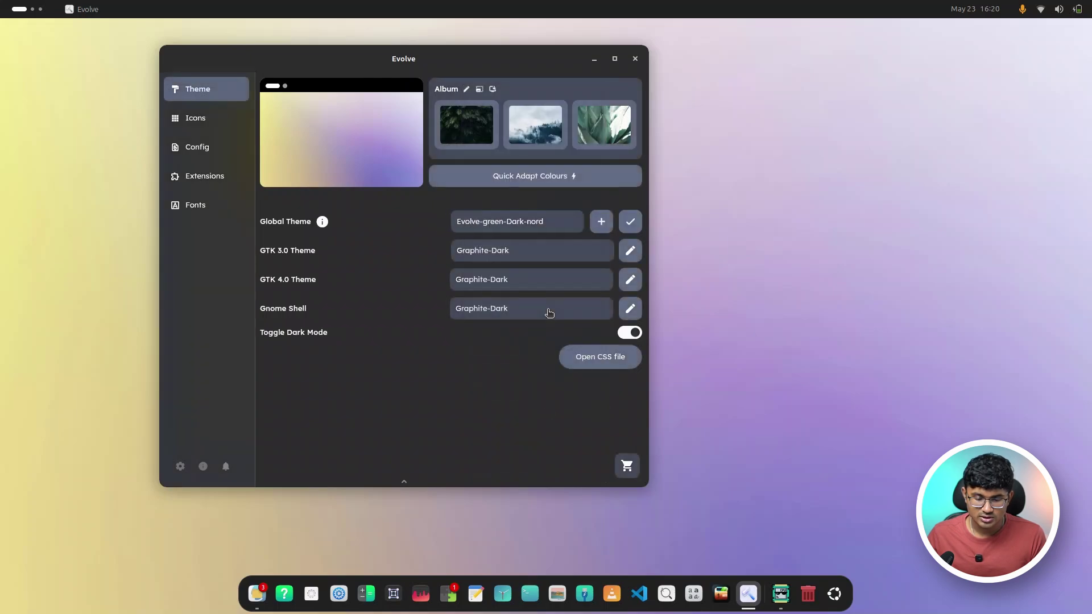
click(635, 225)
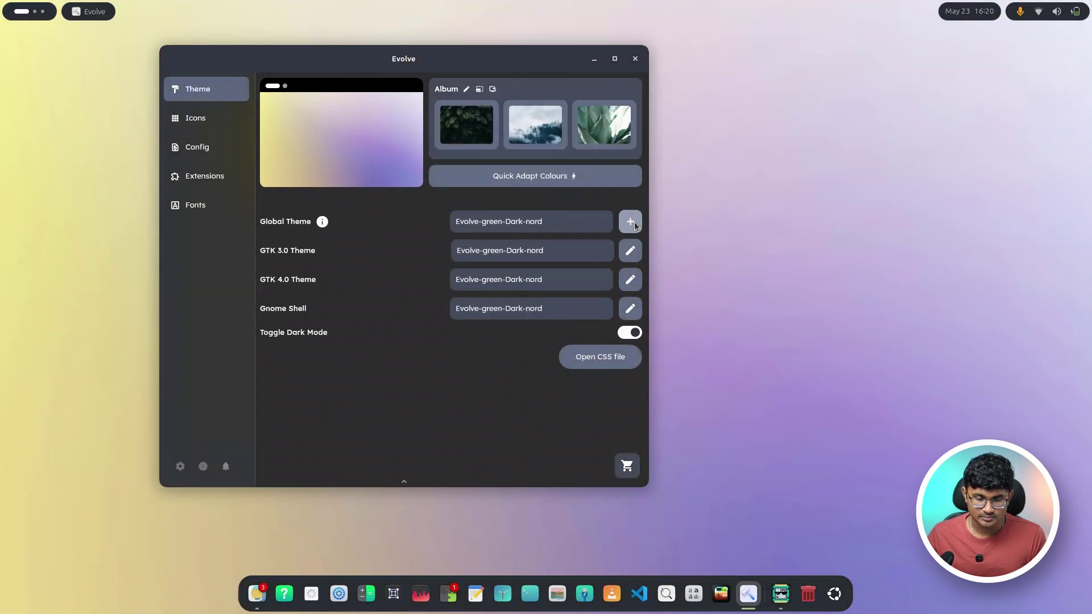
- Switch to the system Settings and examine the theme's look on the Network and Displays pages, moving the window aside
click(1071, 16)
click(1006, 49)
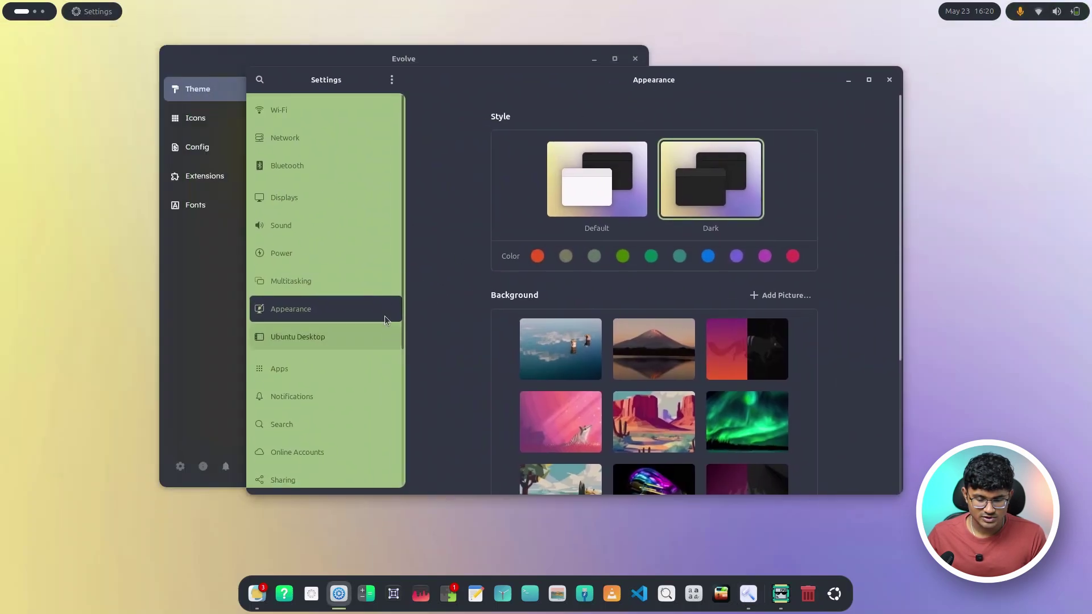
click(360, 142)
click(351, 199)
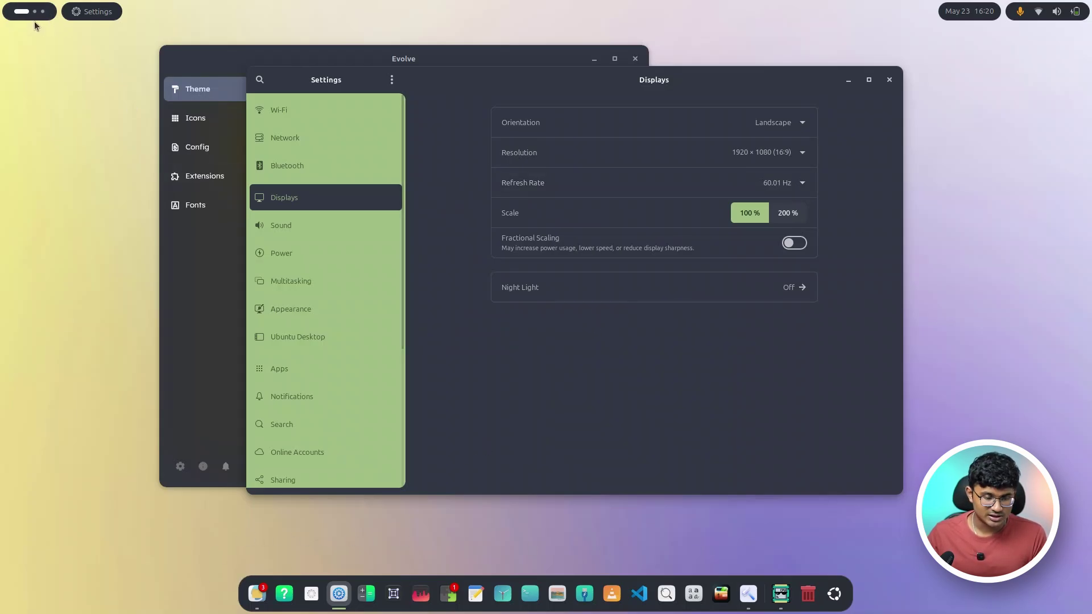
scroll(33, 18, down, 1)
scroll(33, 17, up, 1)
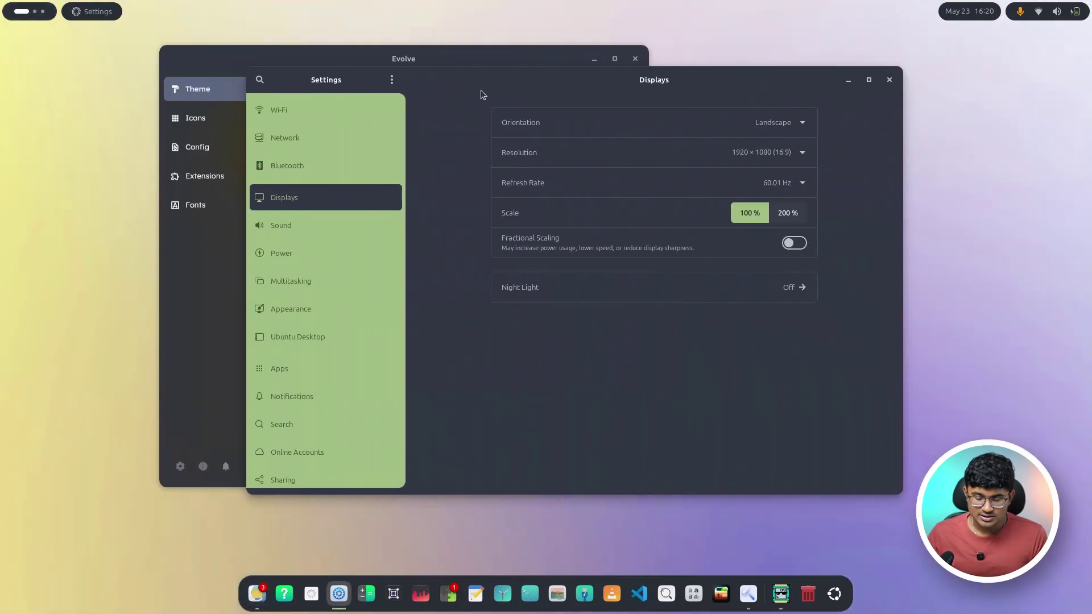
drag(480, 90, 569, 139)
- Move the Evolve window clear of Settings, close it and relaunch Evolve by searching the applications for "evol"
drag(476, 50, 329, 48)
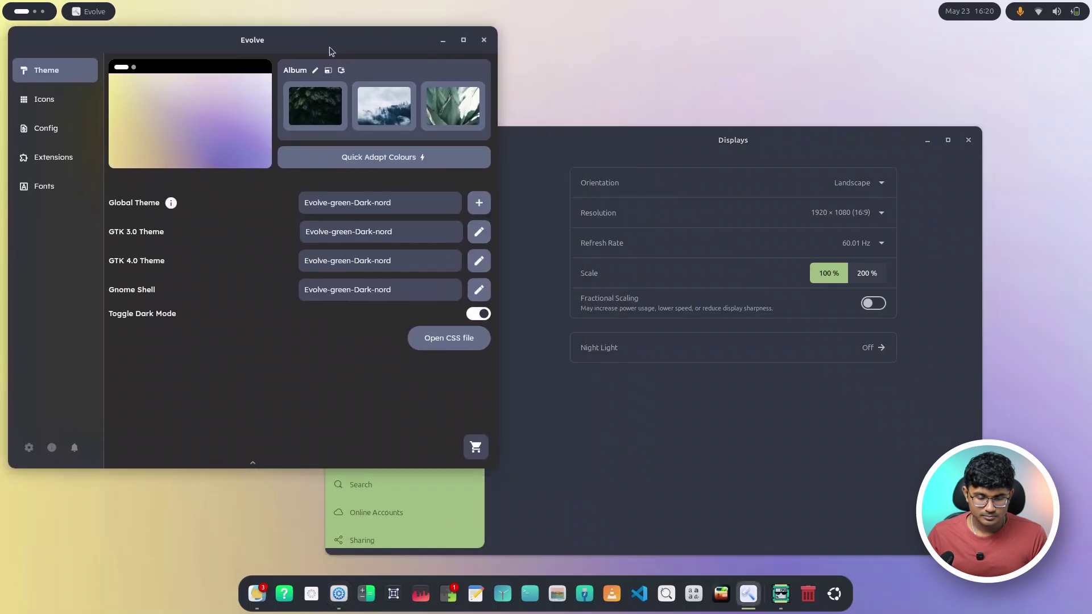
click(479, 38)
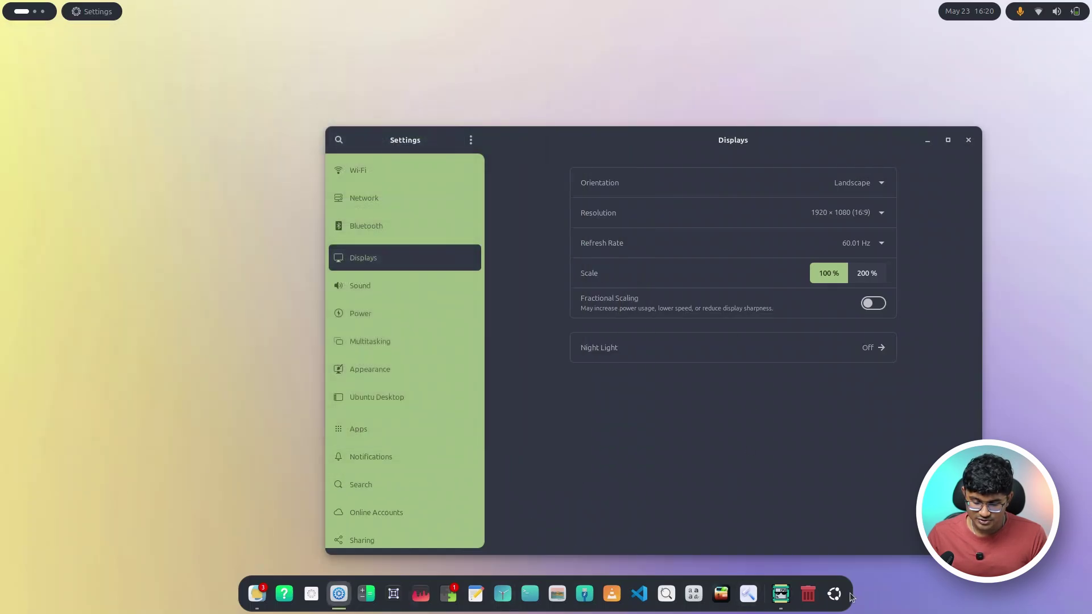
click(834, 593)
text(evol)
key(Return)
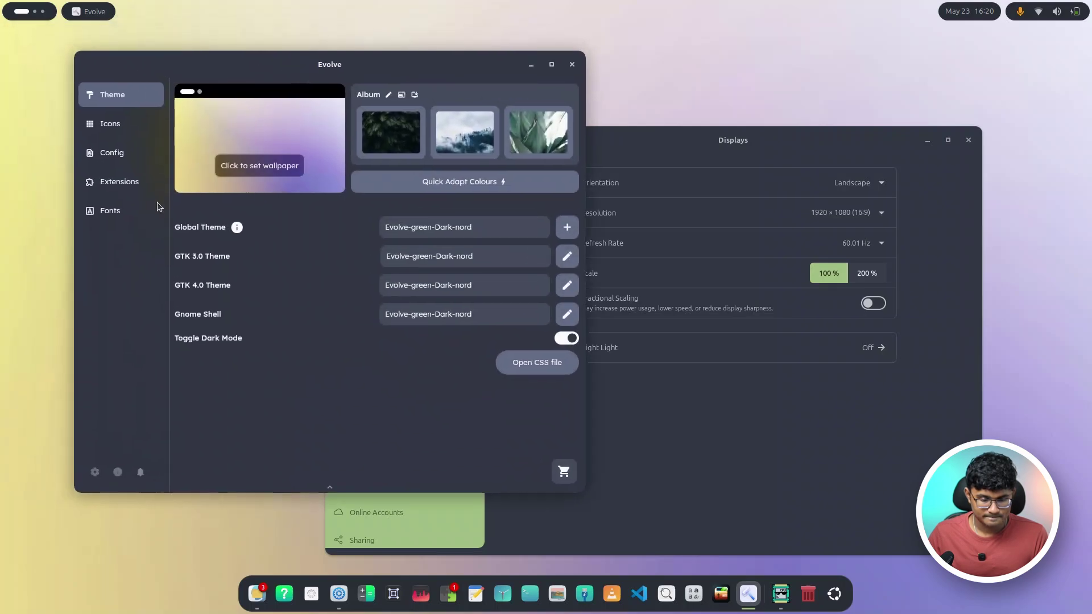
- Bring the Settings window forward over Evolve to compare the themed windows, and close Settings
click(822, 480)
drag(678, 148, 568, 142)
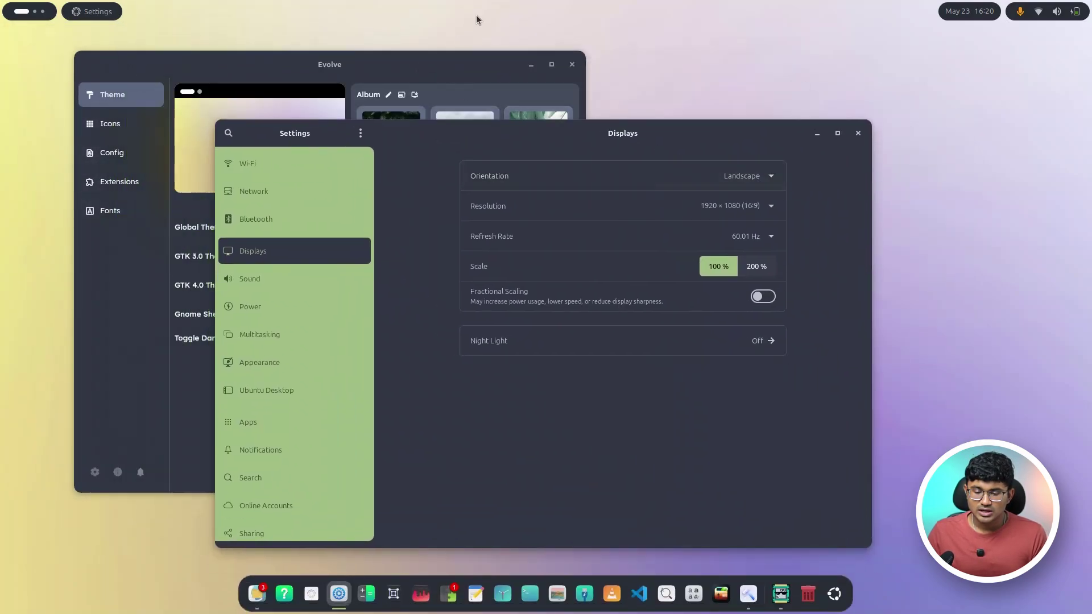
click(858, 133)
- Open Evolve's Theme Store and search for "graphite gtk theme"
drag(367, 66, 662, 98)
click(858, 504)
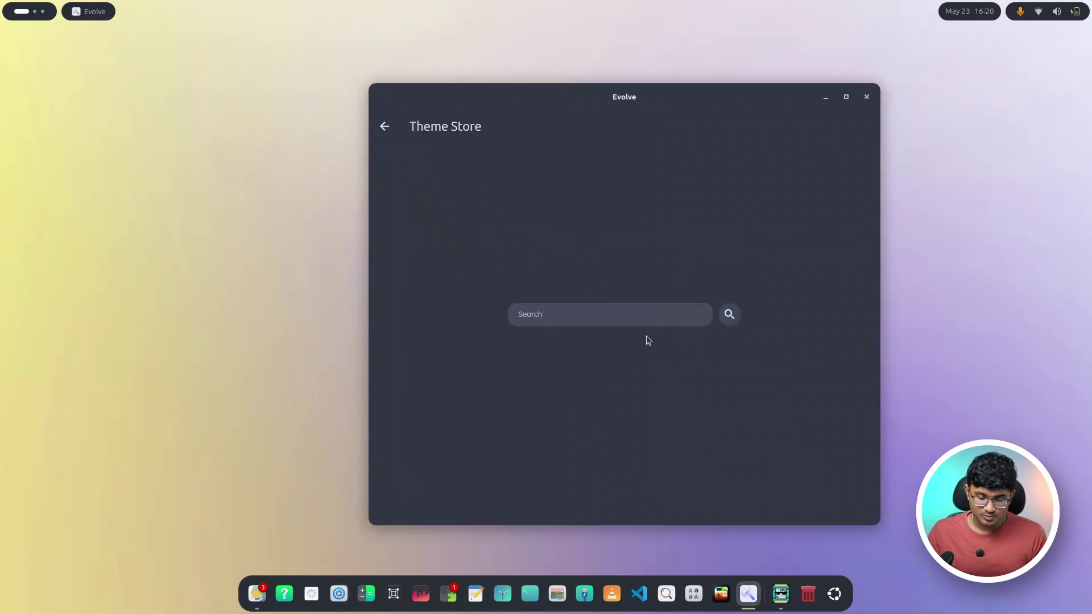
text(grap)
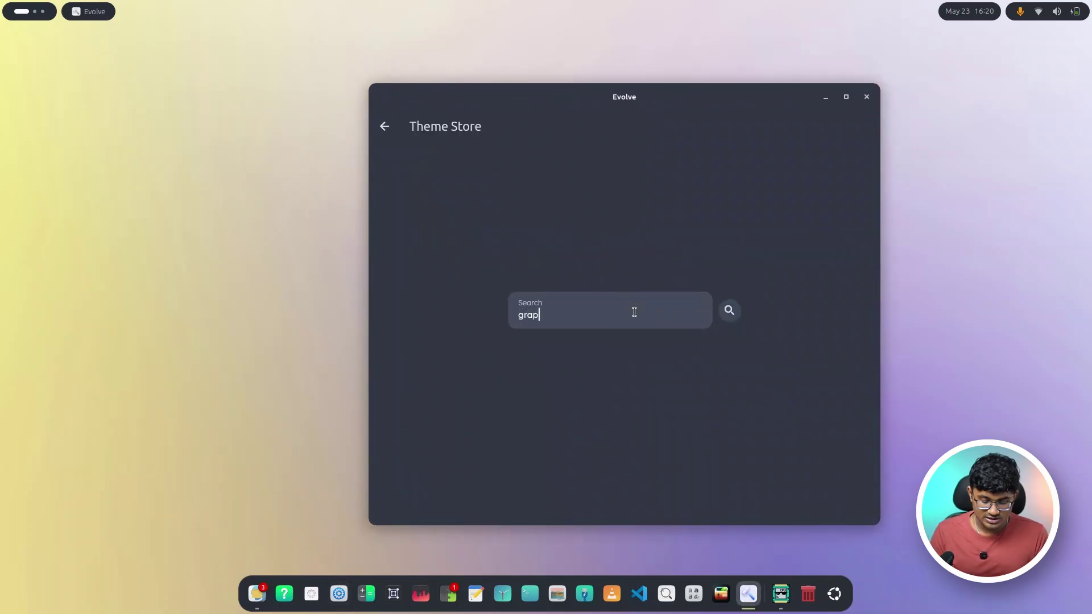
text(hite gtk theme)
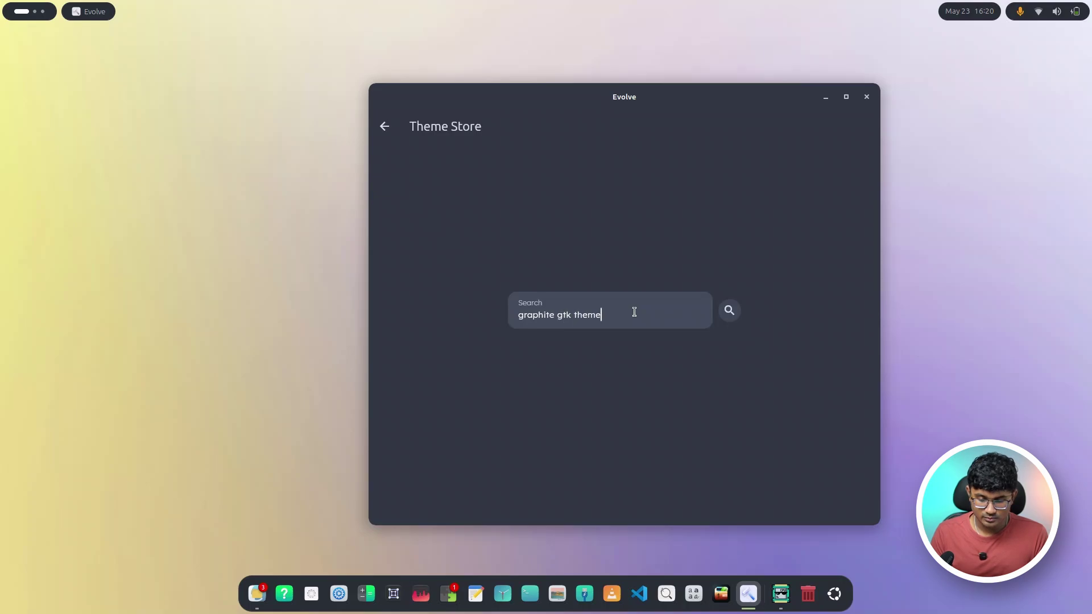
key(Return)
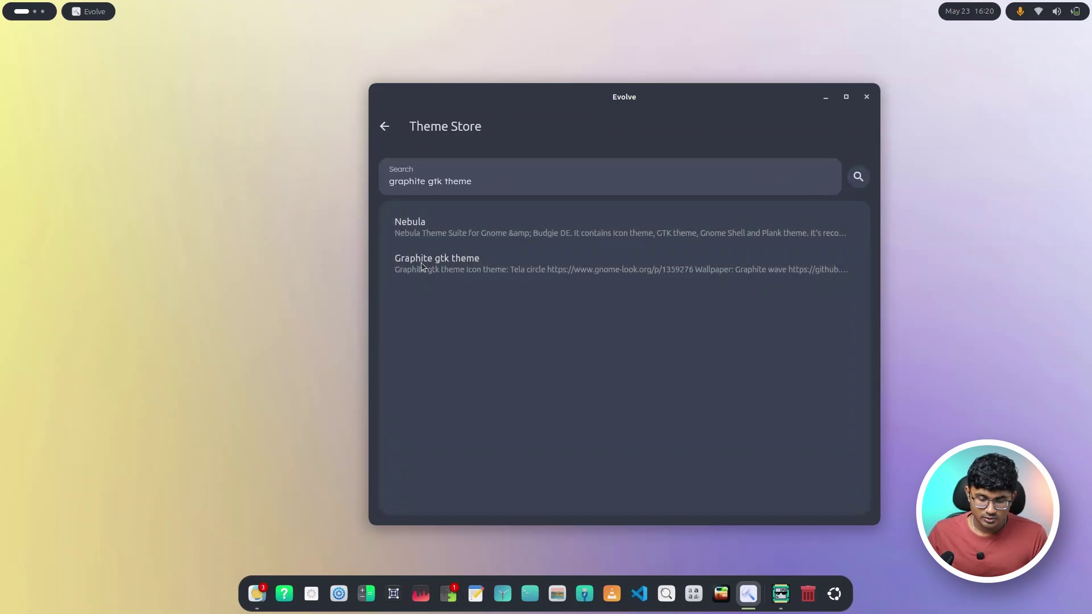
- Open the Graphite gtk theme entry, review its files, download and install Graphite-Dark-nord.tar.xz, and dismiss the installer
click(481, 258)
click(807, 230)
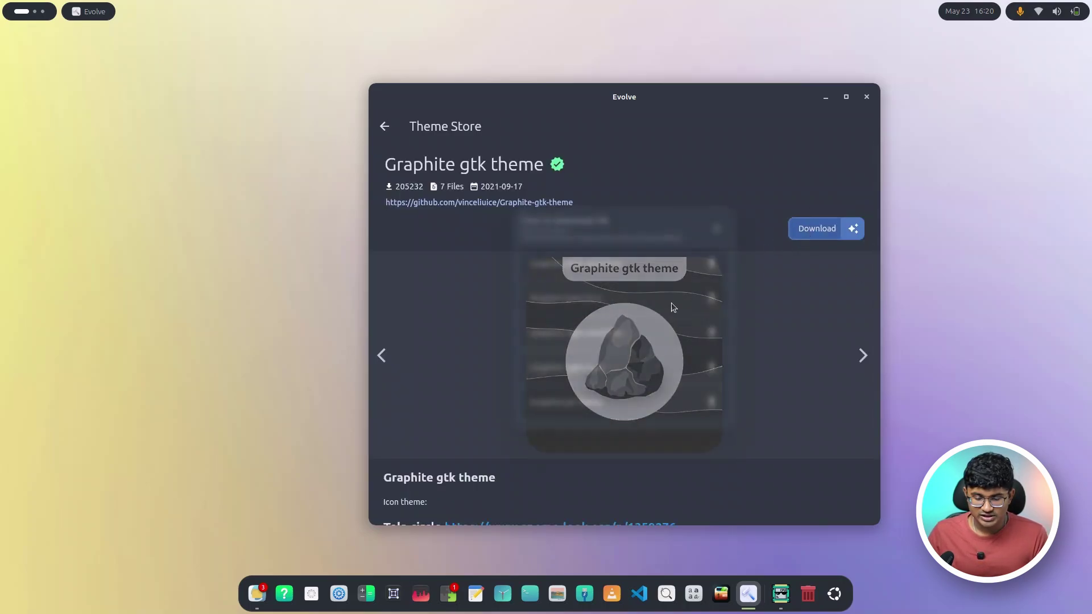
scroll(600, 318, down, 3)
scroll(600, 319, up, 2)
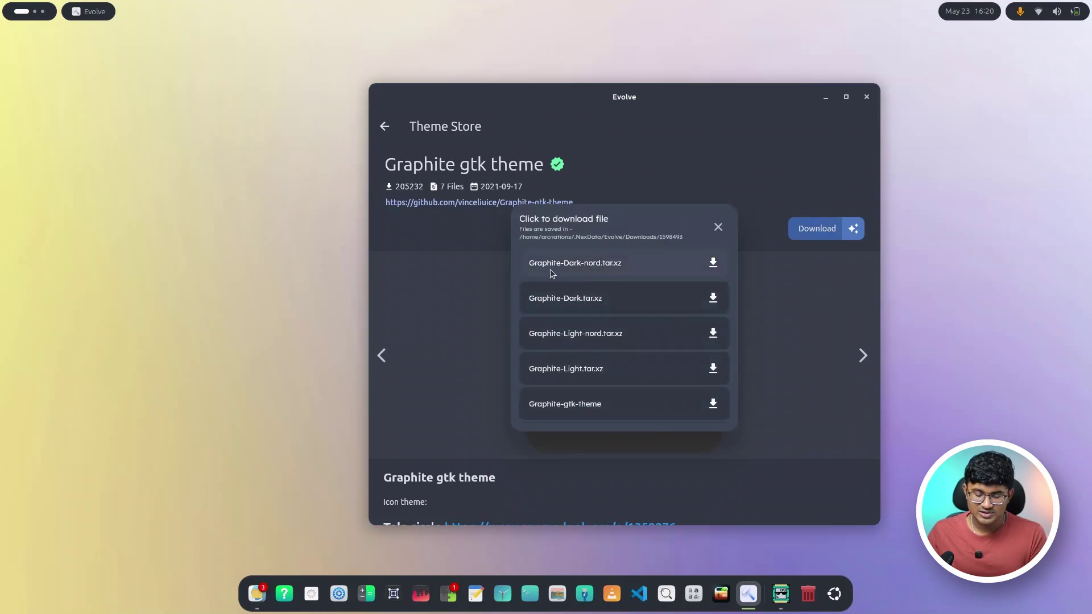
scroll(606, 281, down, 1)
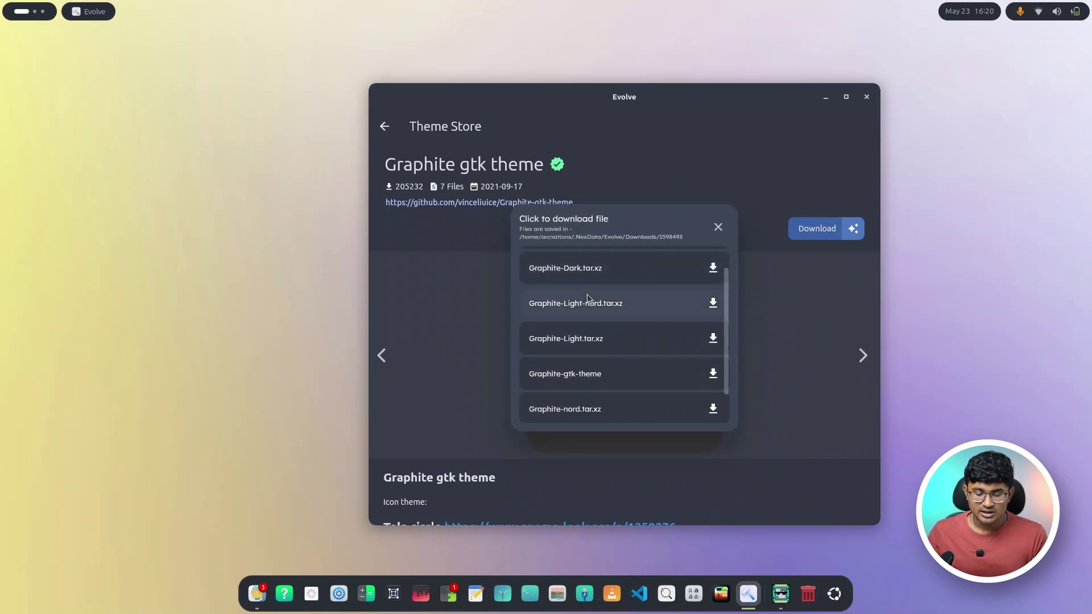
scroll(637, 295, up, 1)
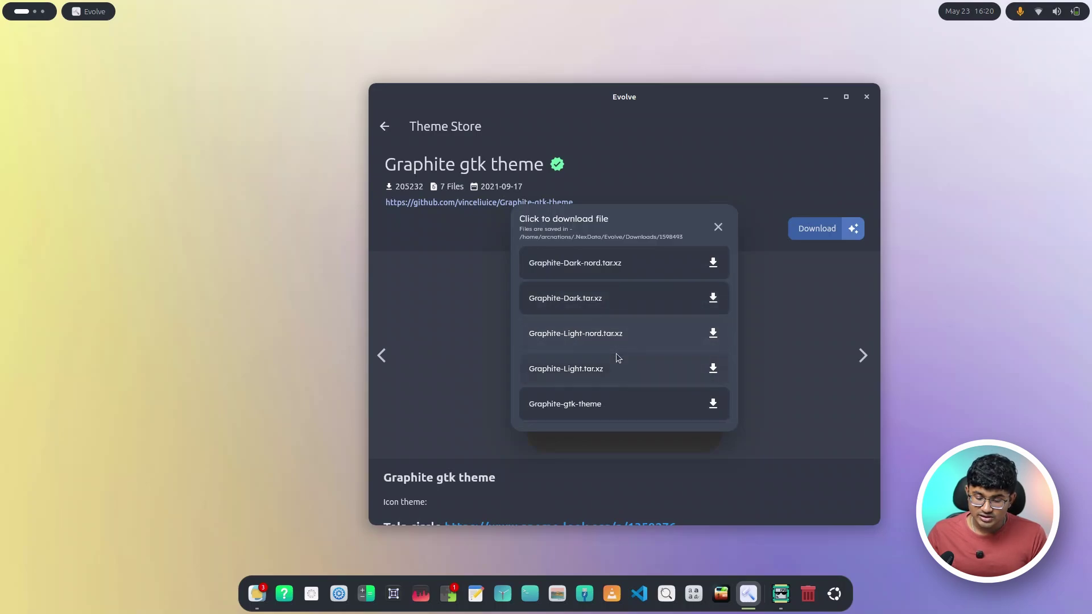
scroll(613, 355, down, 1)
scroll(615, 365, up, 1)
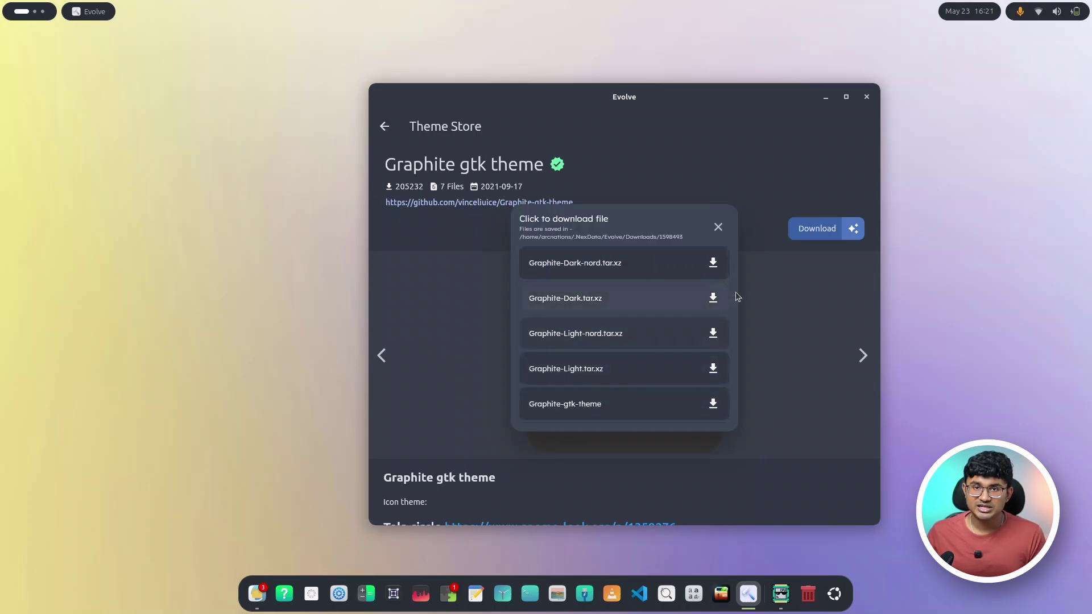
click(713, 265)
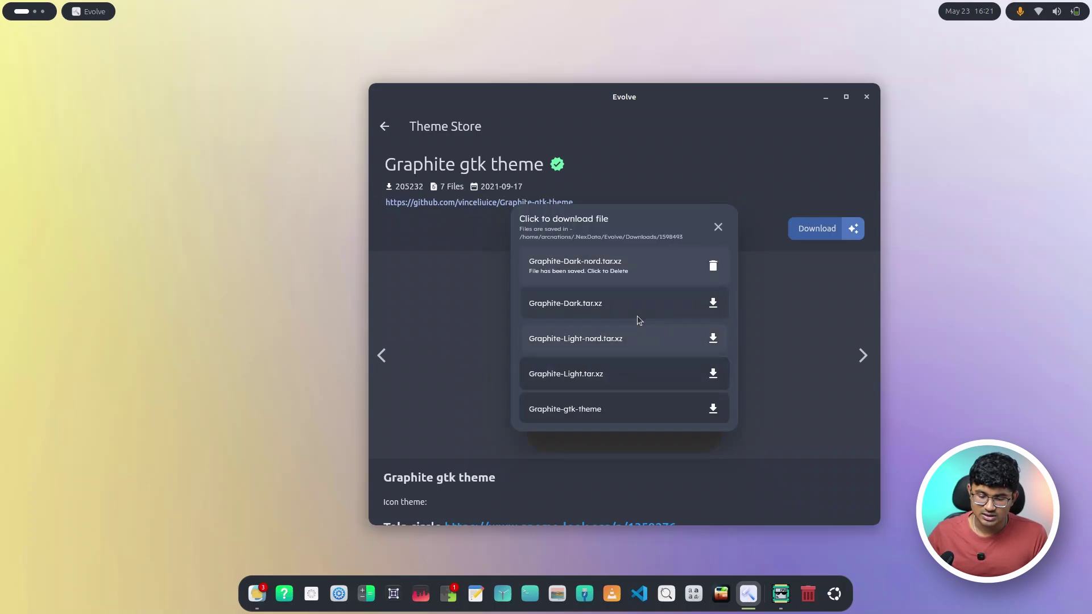
click(718, 227)
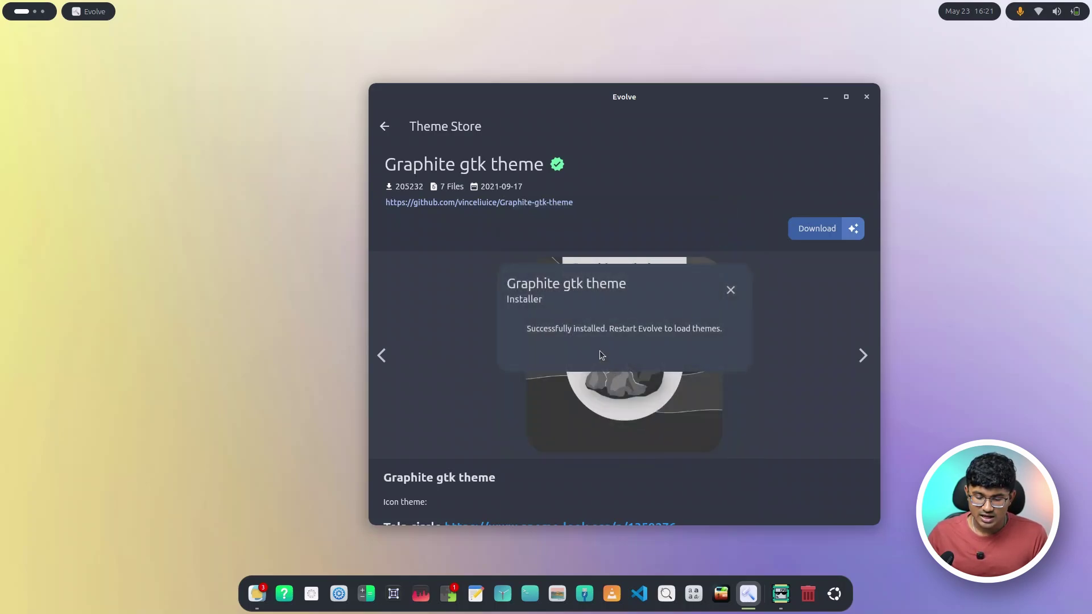
click(732, 291)
- Return from the Theme Store to the Theme page and apply Graphite-Dark-nord as the global theme
click(385, 127)
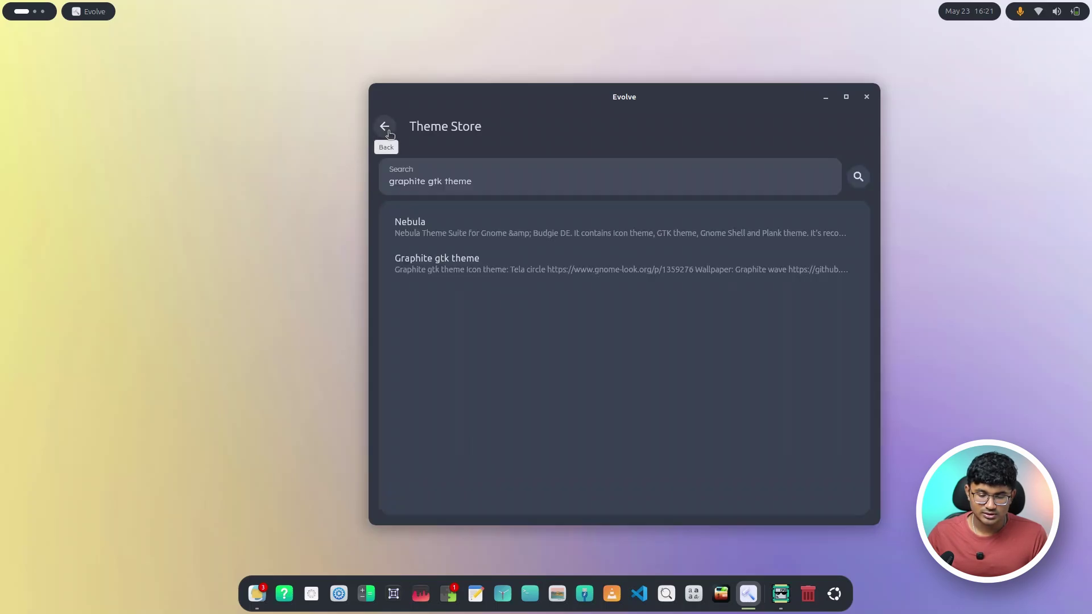
click(385, 126)
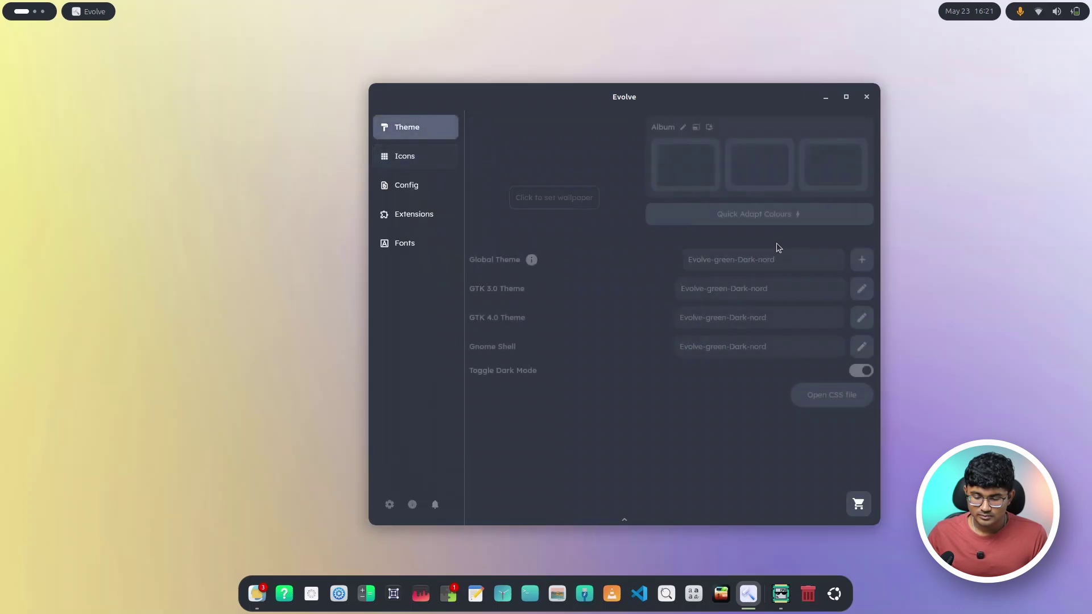
click(738, 264)
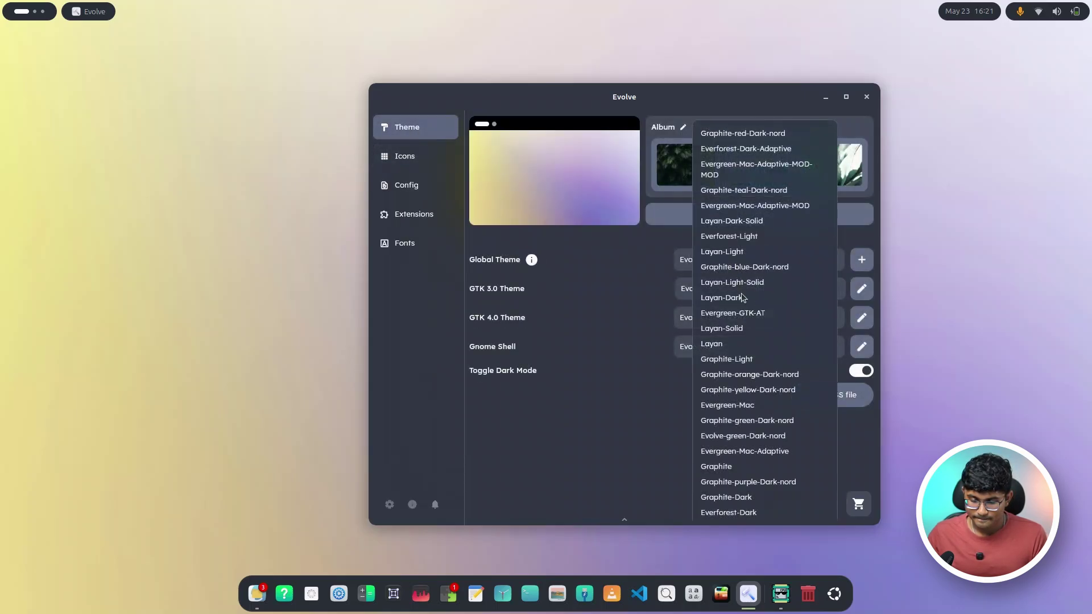
scroll(743, 296, down, 5)
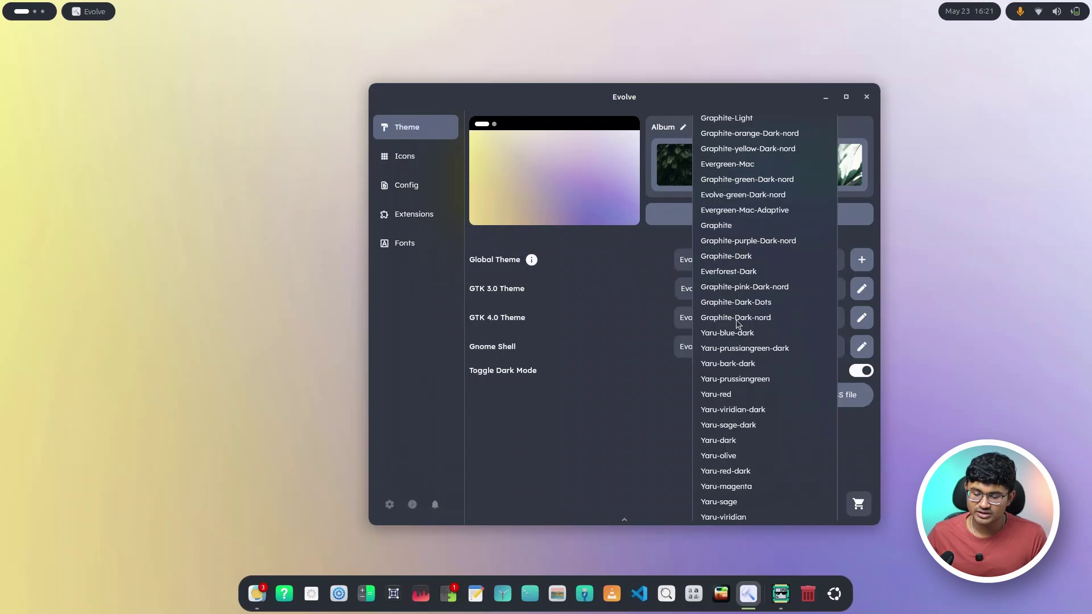
click(754, 323)
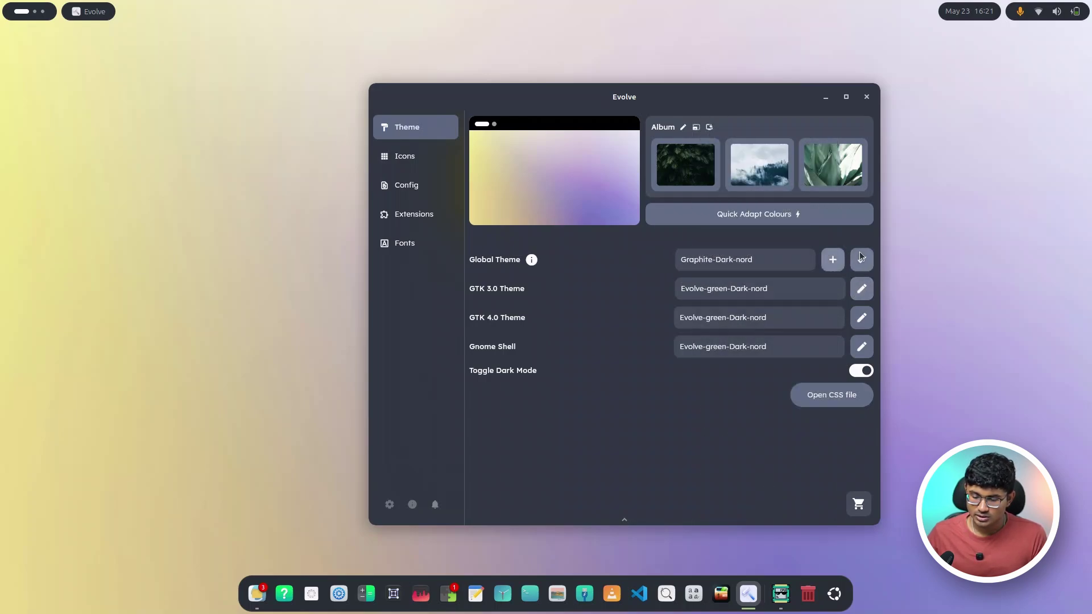
click(862, 260)
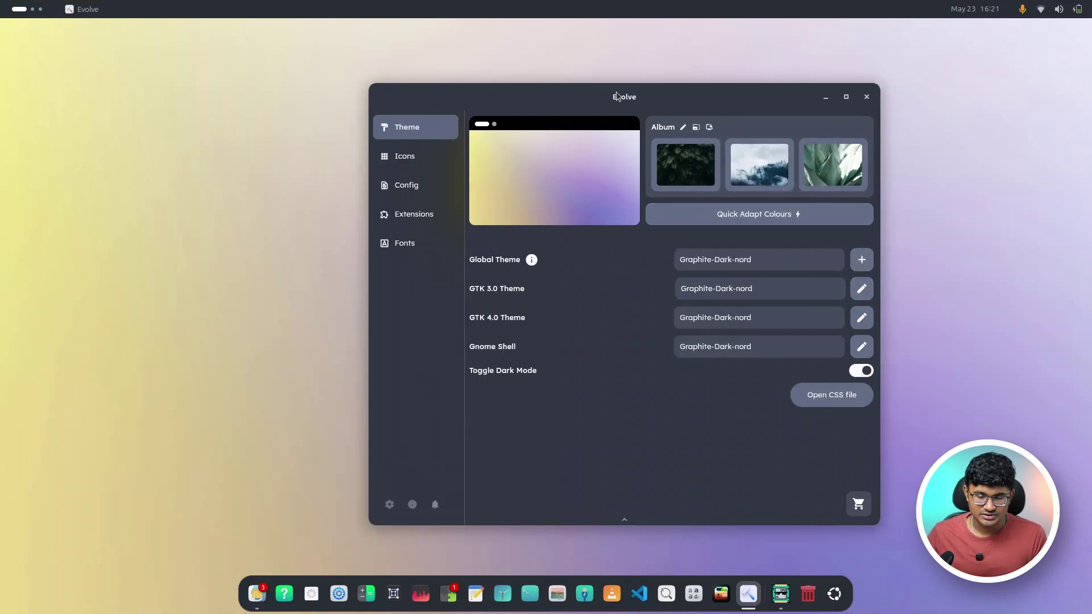
- Examine the new theme's look in the quick settings panel and the system Settings window, and close Settings
drag(626, 102, 480, 93)
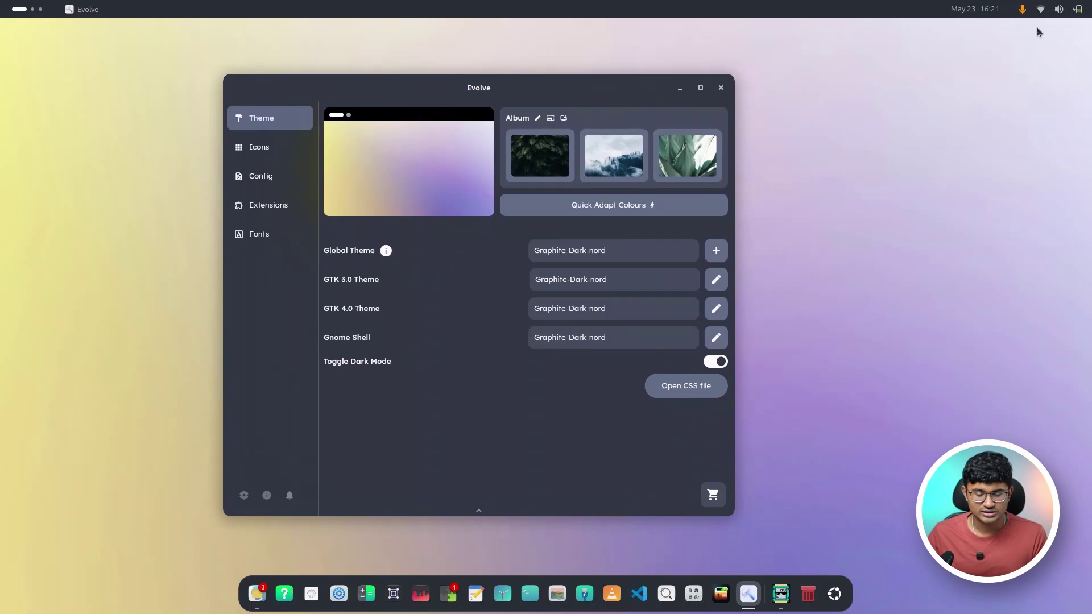
click(1059, 9)
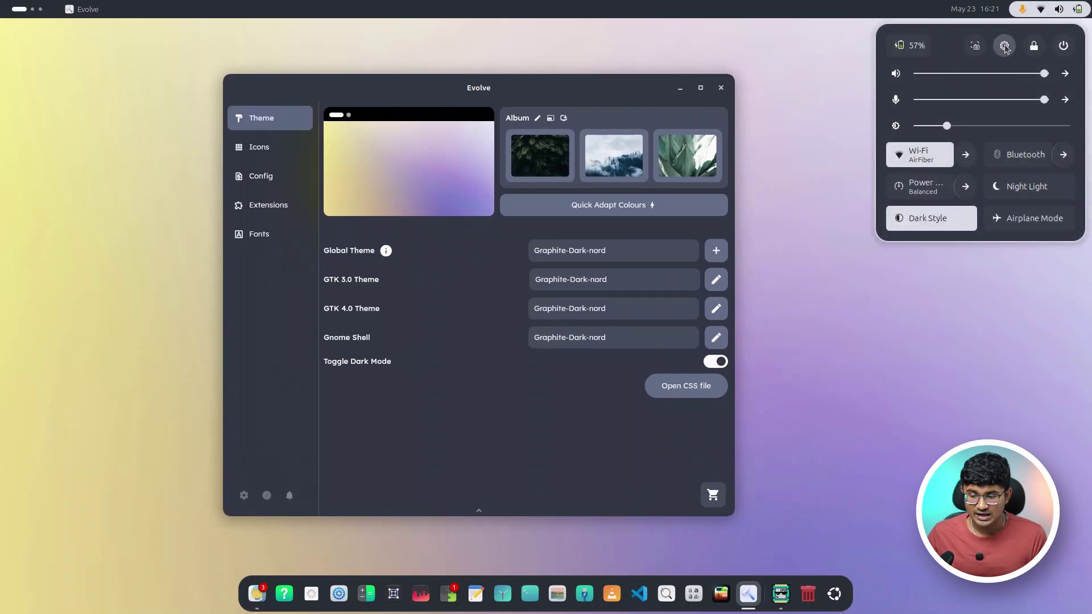
click(1005, 45)
drag(414, 39, 643, 93)
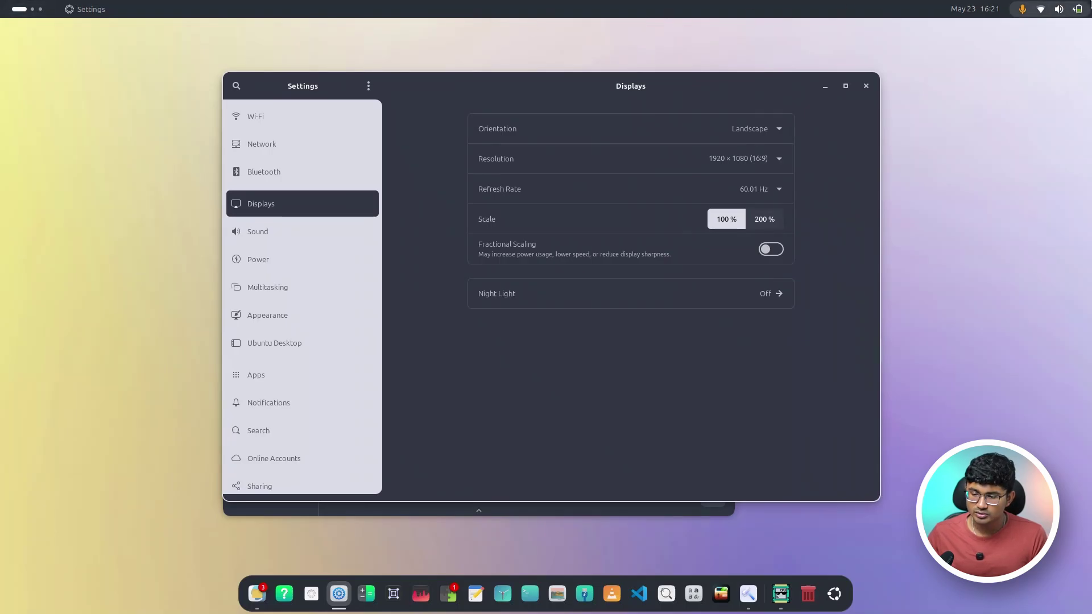
drag(580, 91, 477, 97)
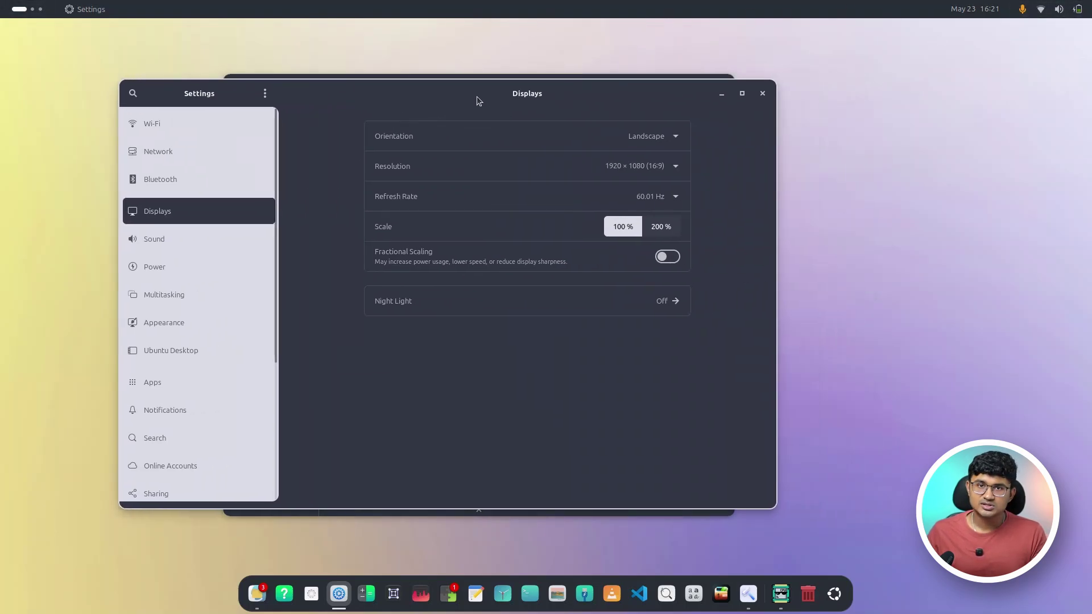
click(762, 94)
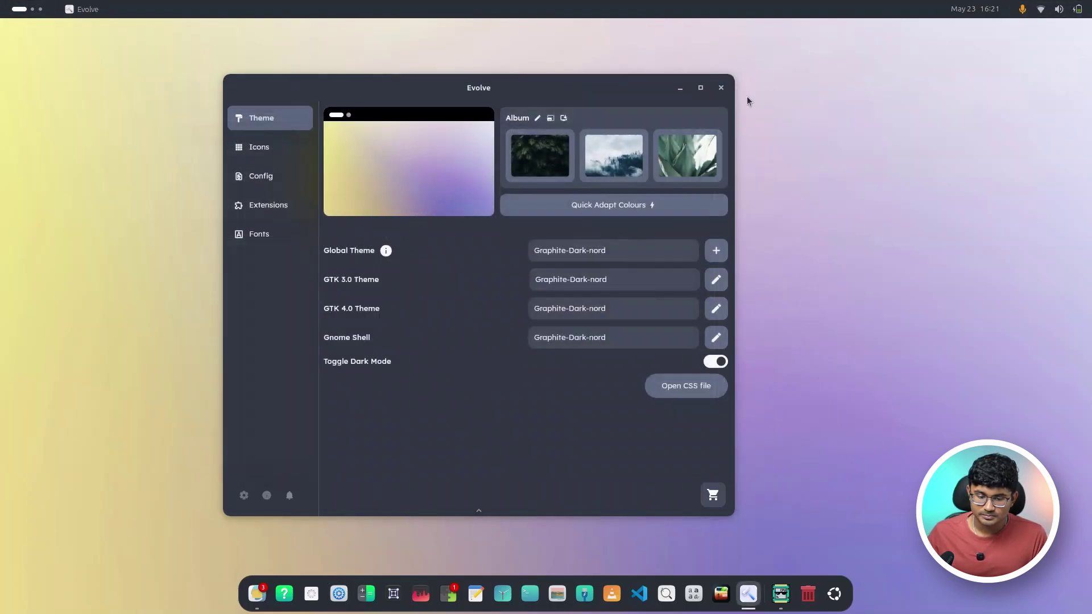
- Move the Evolve window aside and examine the themed notification and calendar panel
drag(561, 97, 381, 79)
click(1044, 9)
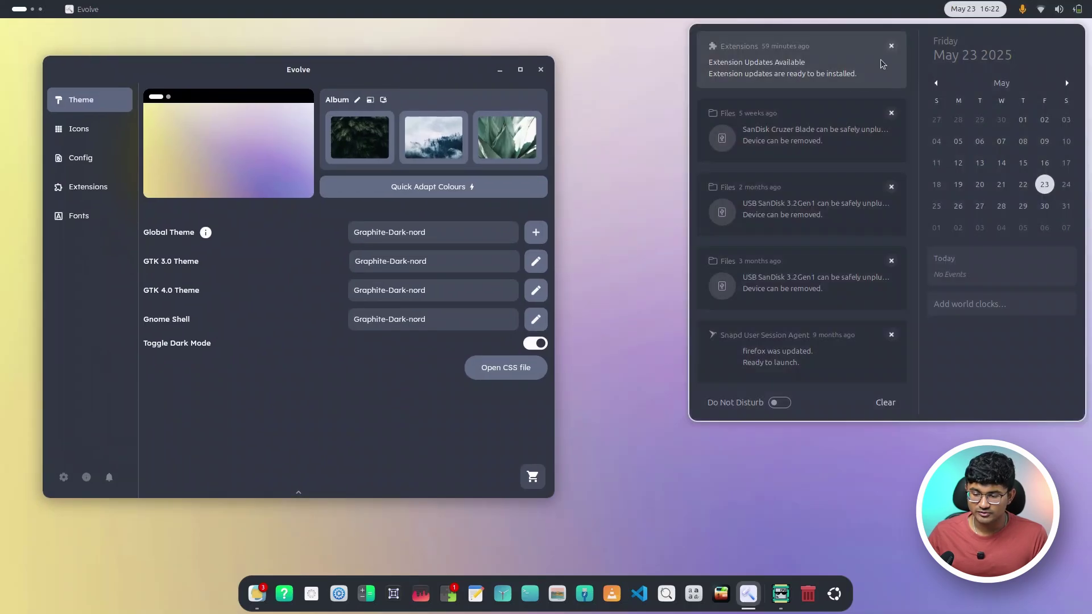
click(1005, 45)
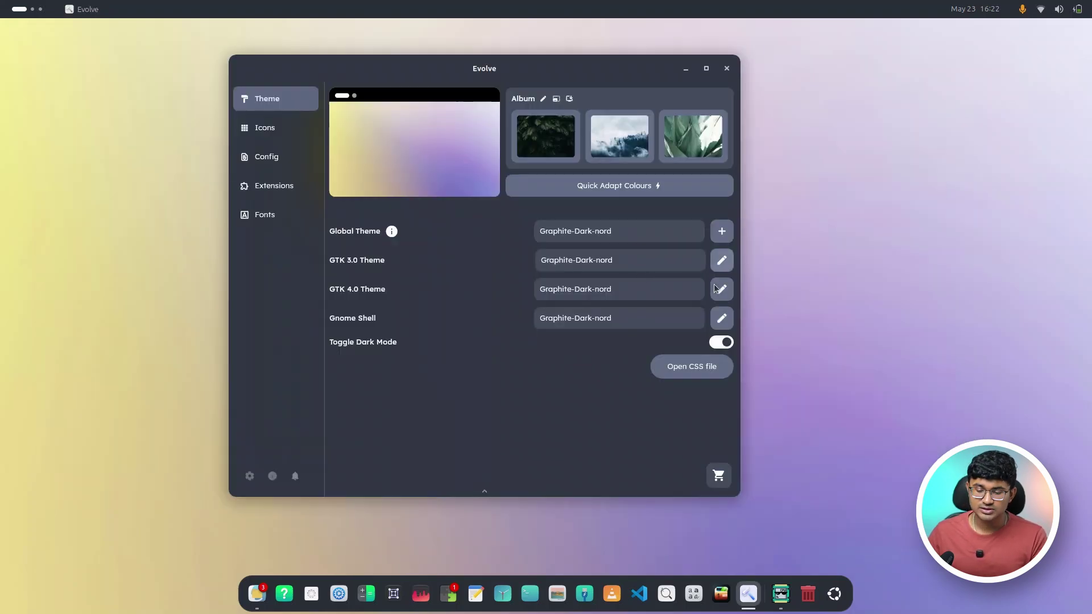
- Search the Theme Store for tokyonight and open the Tokyonight GTK Theme entry
mouse_move(718, 343)
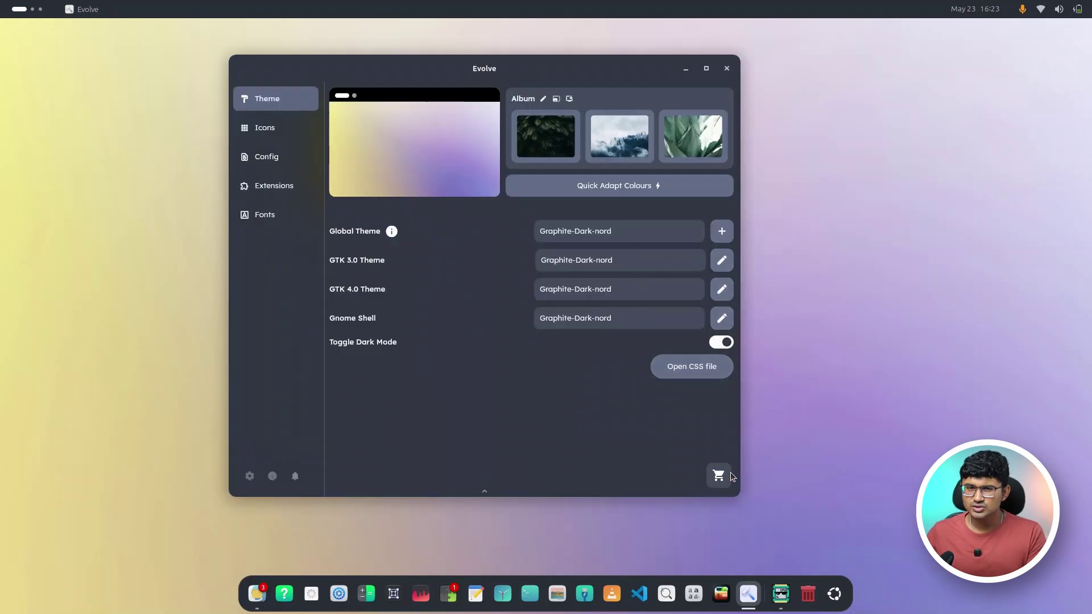
click(719, 475)
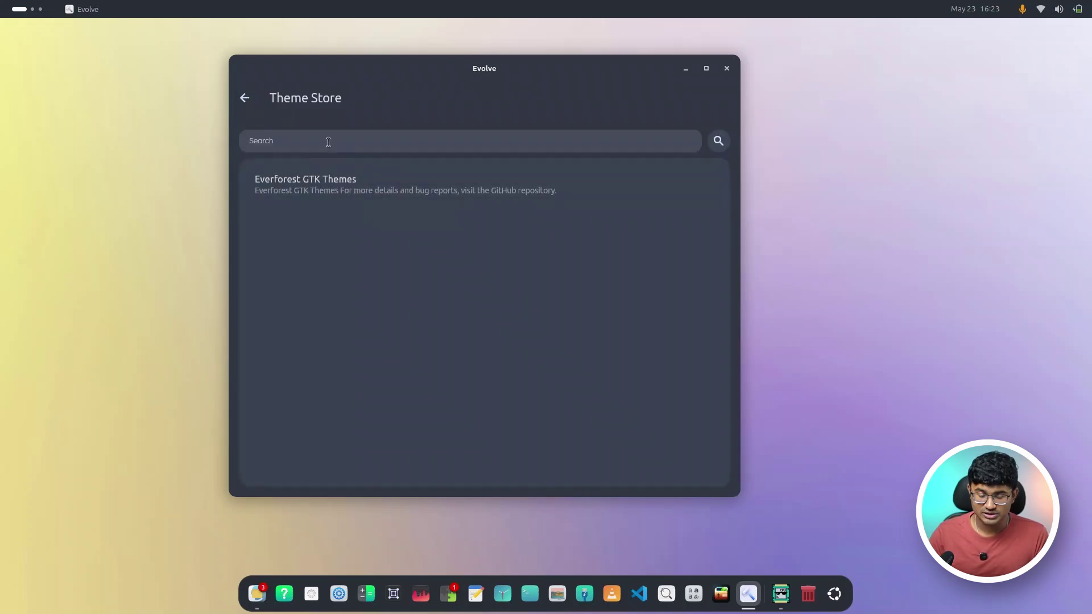
text(to)
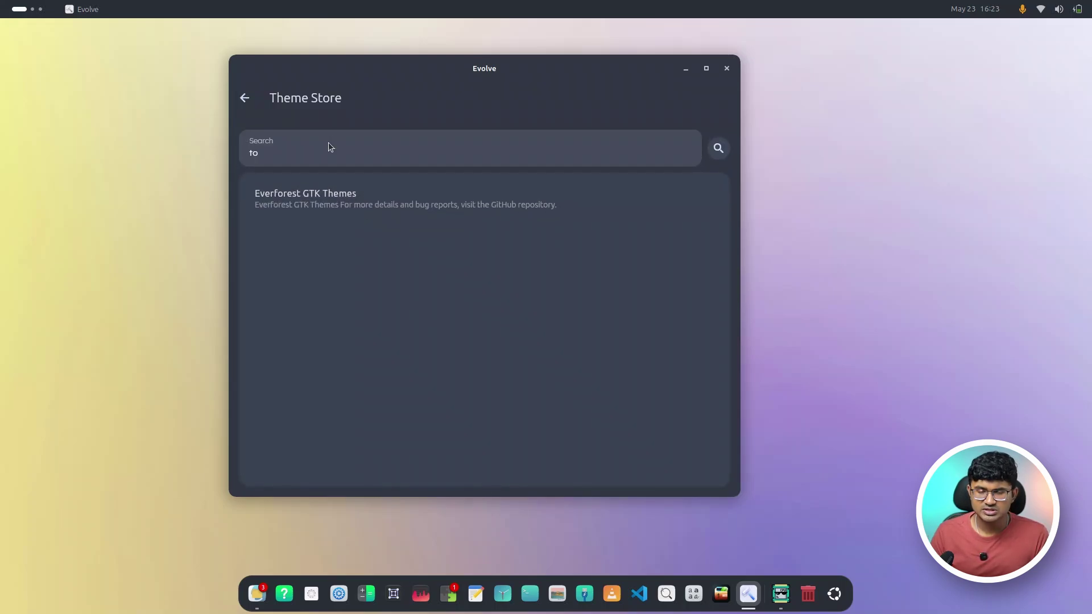
text(kyonight)
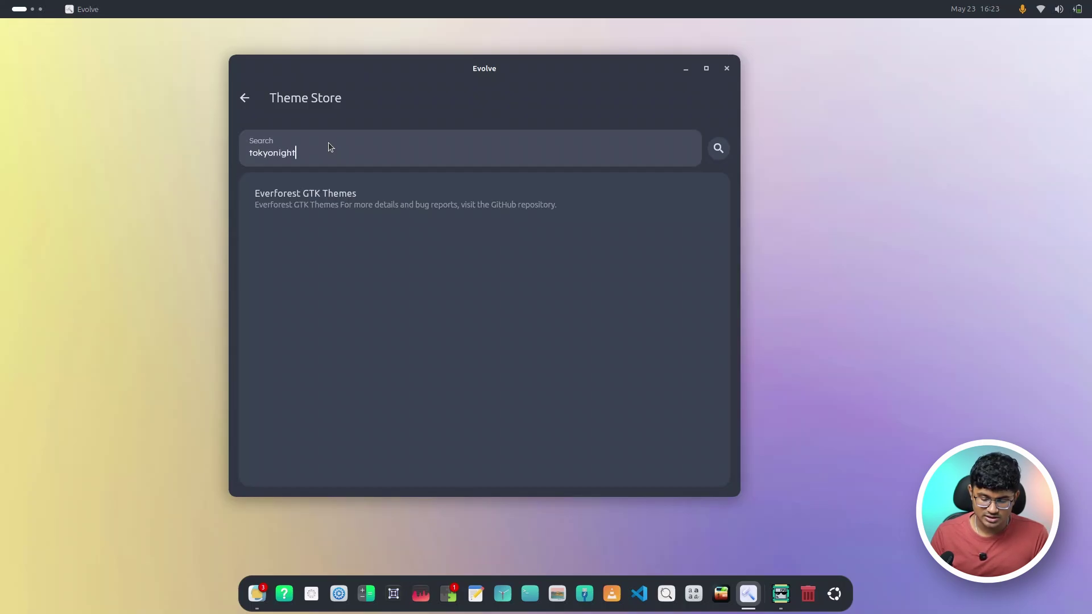
key(Return)
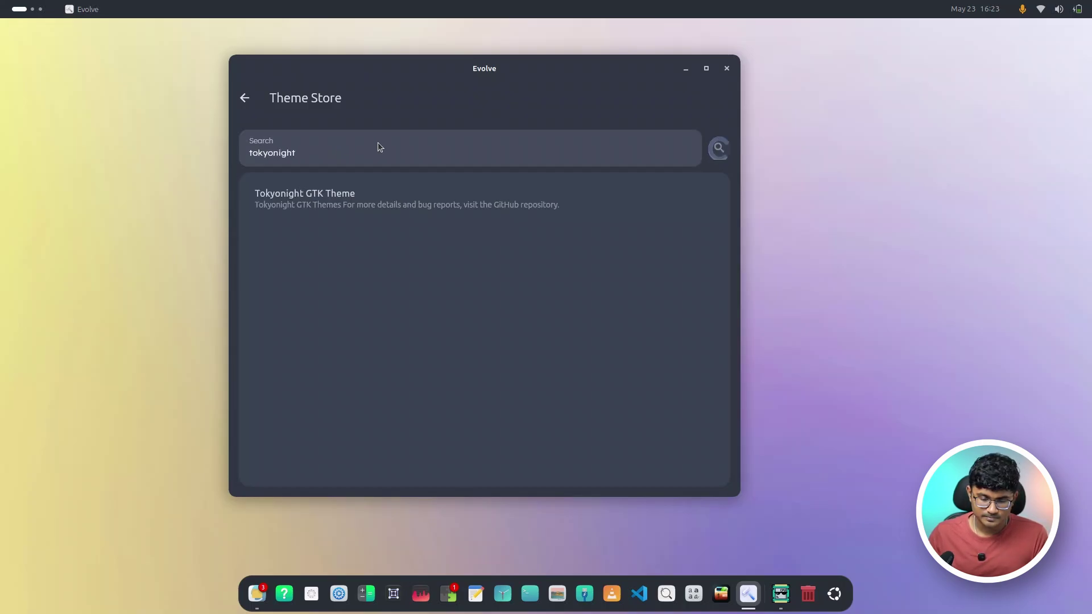
click(353, 195)
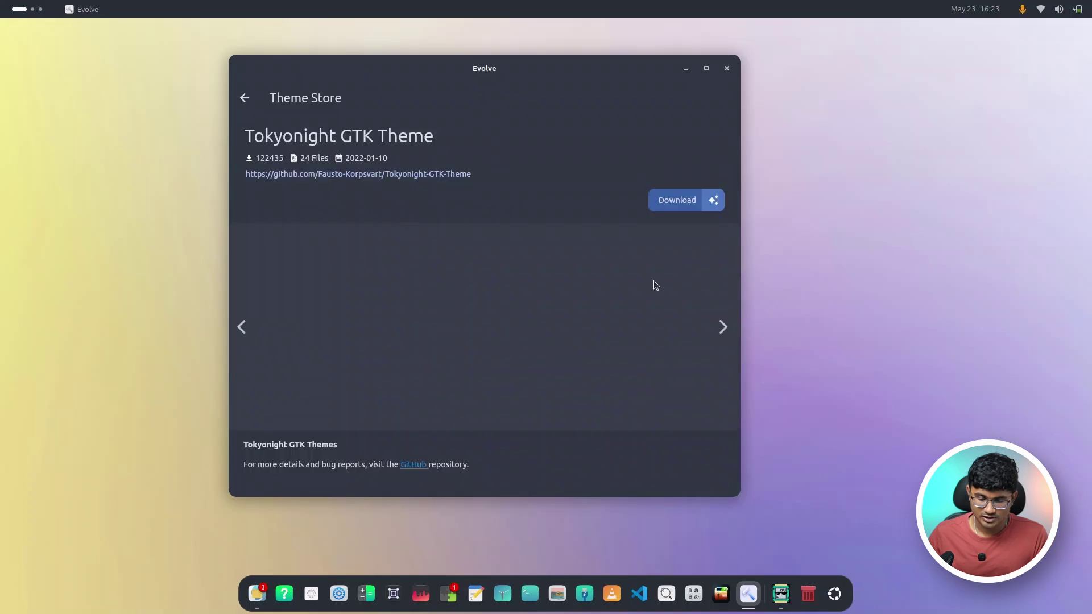
- Load the Tokyonight theme in the Advanced Theme Installer and check whether it is supported
click(713, 201)
key(Escape)
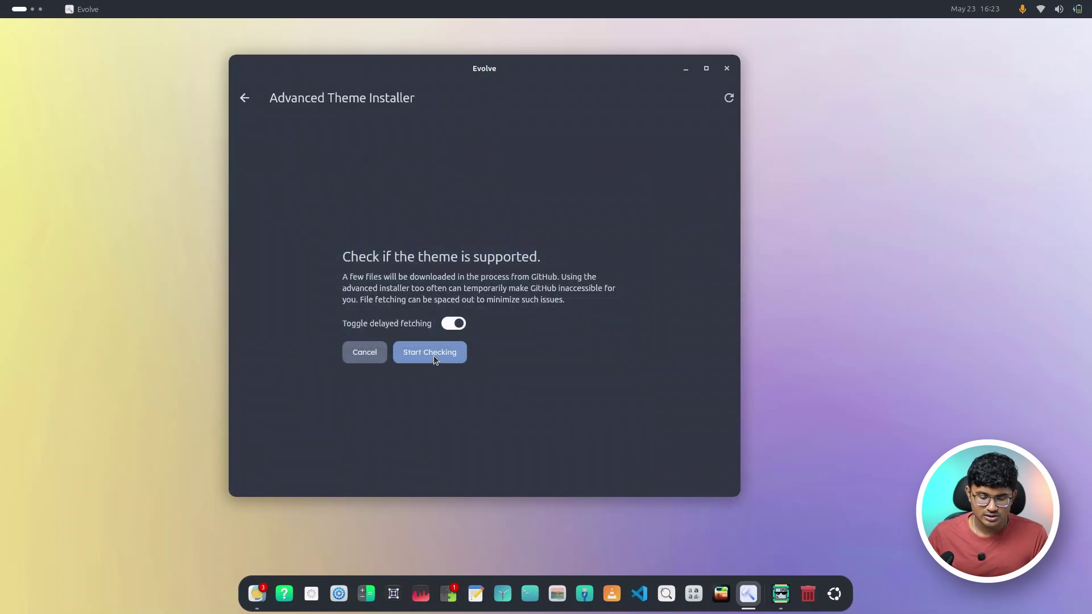
click(433, 355)
- Review the available install options and choose orange as the theme colour variant
scroll(364, 359, down, 2)
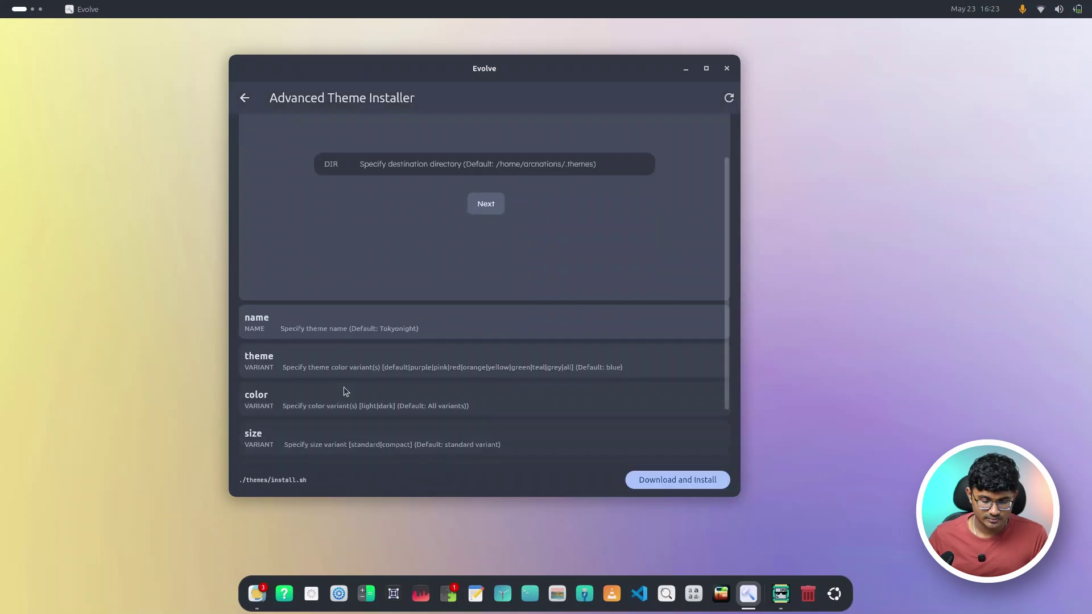
scroll(344, 387, up, 2)
scroll(364, 354, down, 3)
scroll(327, 291, down, 1)
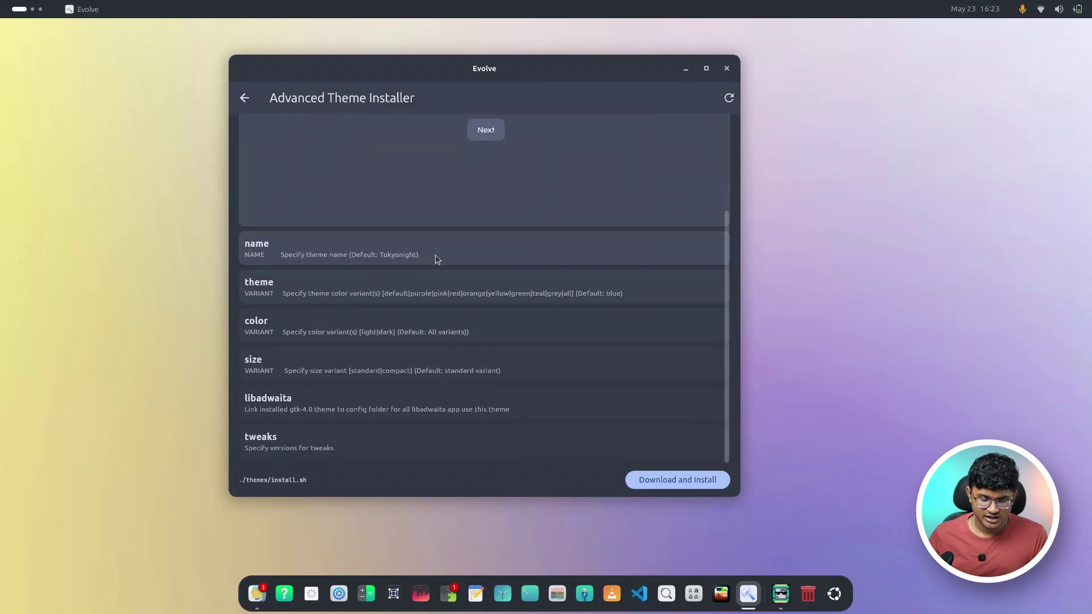
click(288, 293)
scroll(703, 341, up, 1)
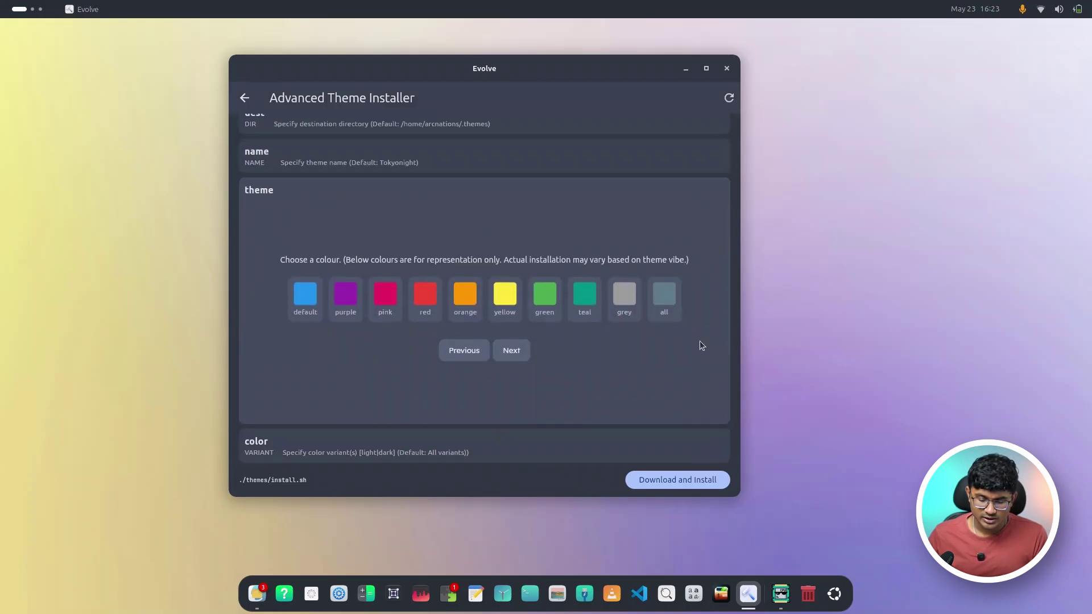
click(477, 309)
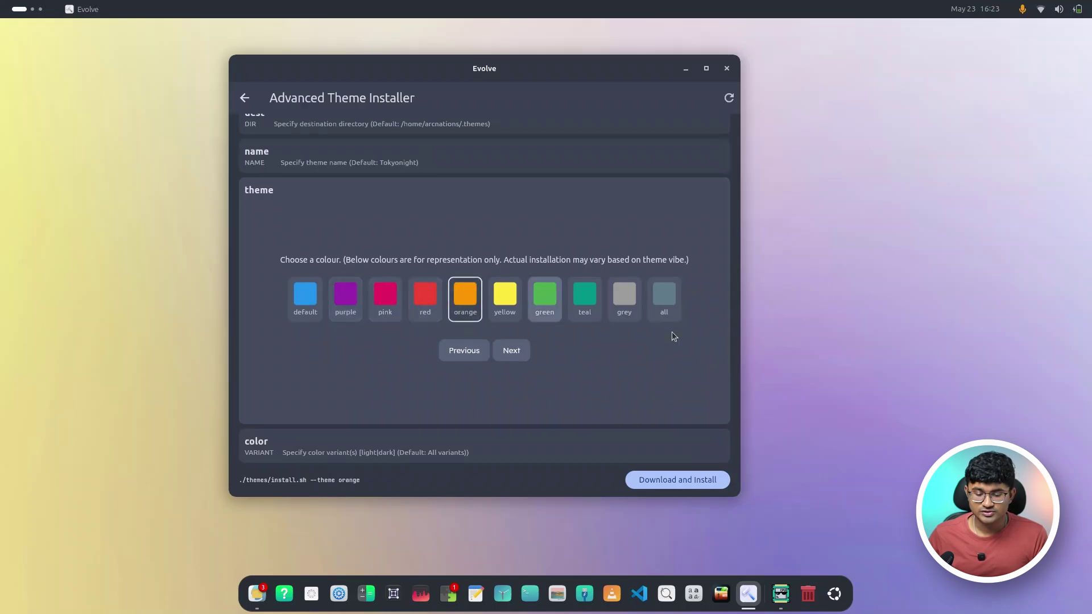
scroll(534, 330, down, 1)
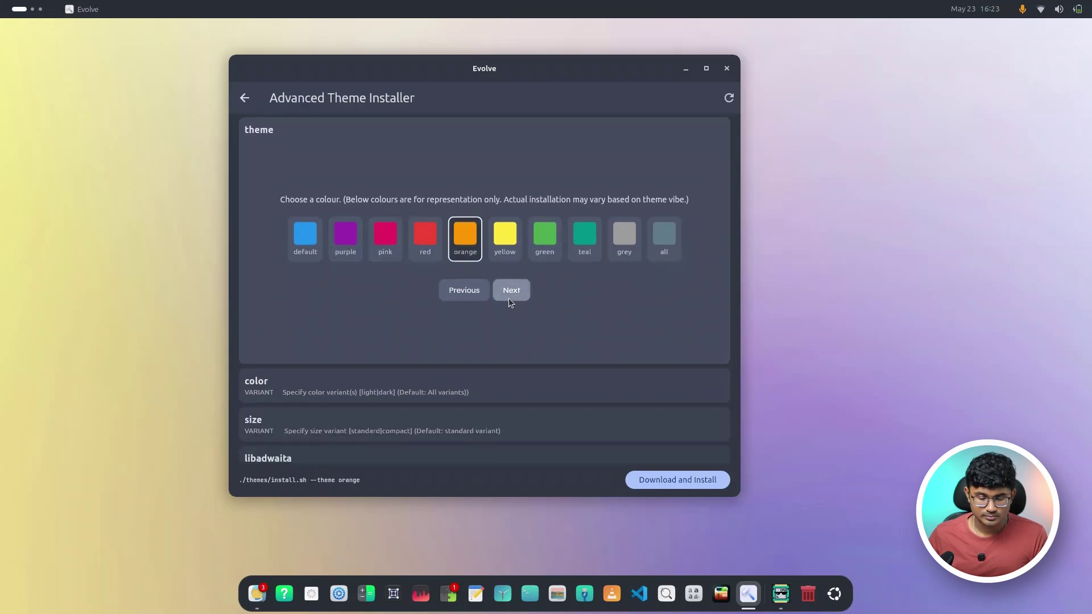
click(510, 300)
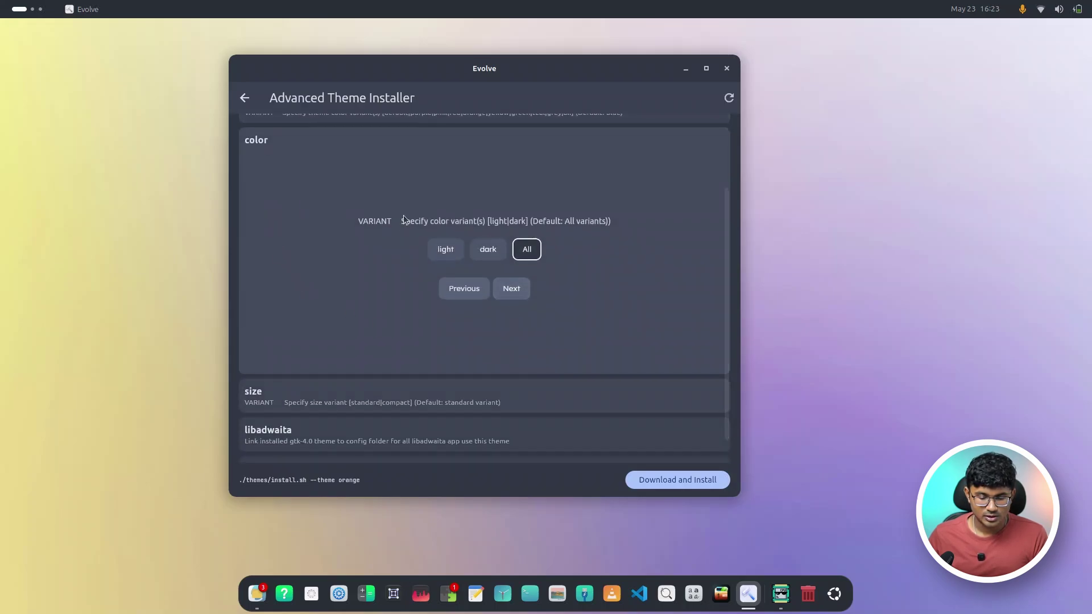
- Choose the dark color variant and the compact size variant for the Tokyonight theme
click(485, 251)
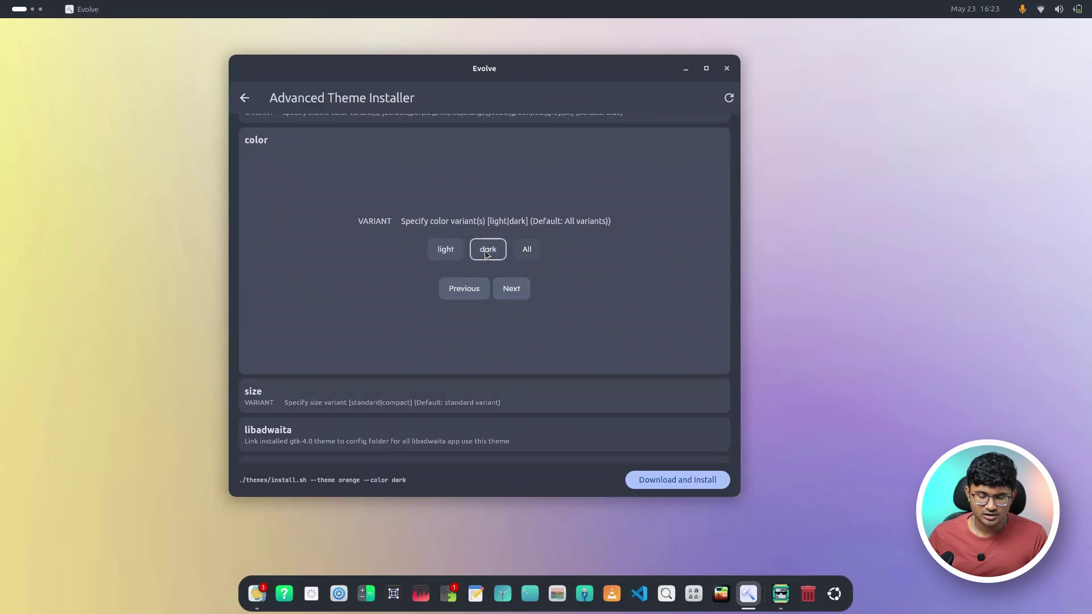
click(511, 295)
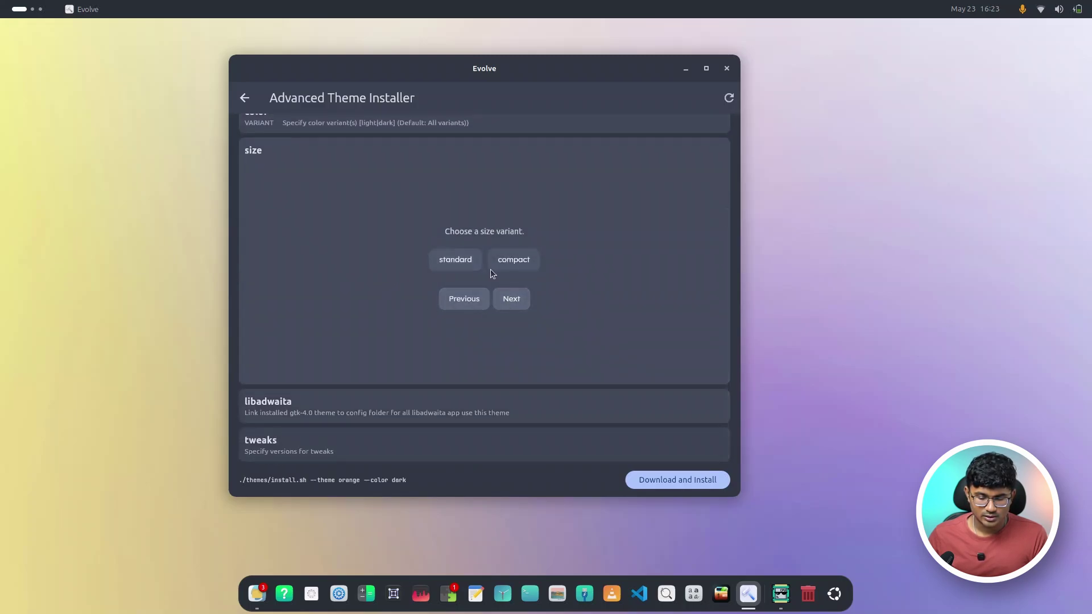
click(493, 266)
click(516, 297)
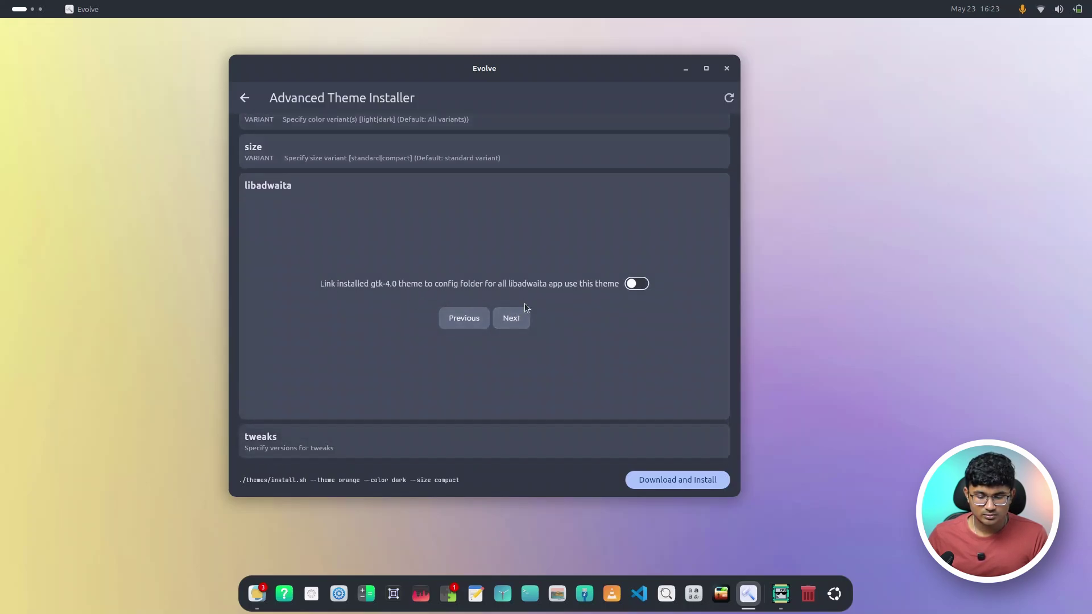
- Enable the libadwaita gtk-4.0 link and specify the tweaks as macos,float,storm
click(646, 283)
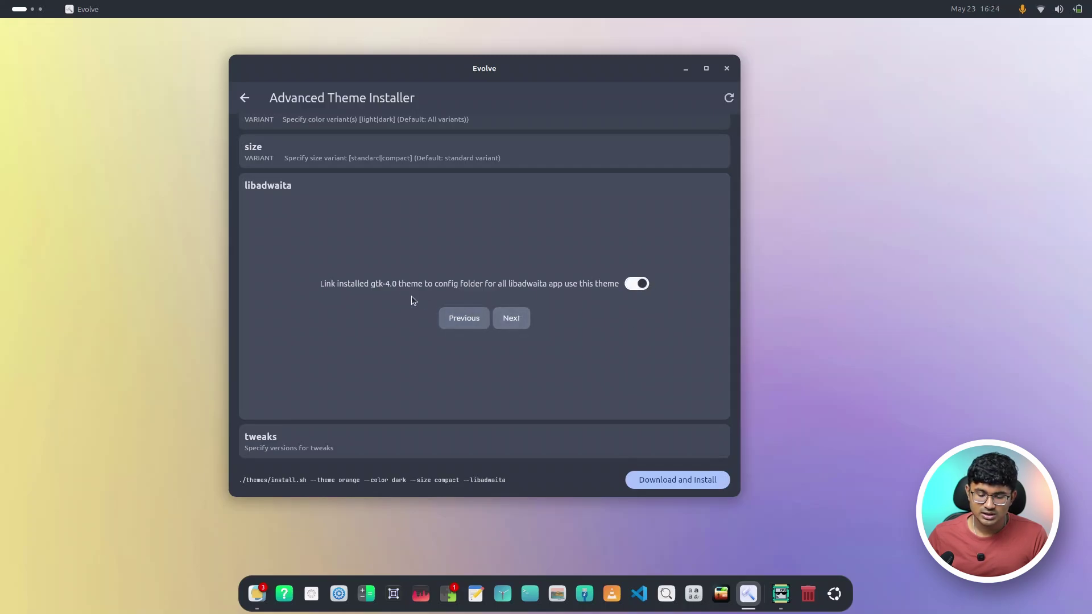
click(518, 327)
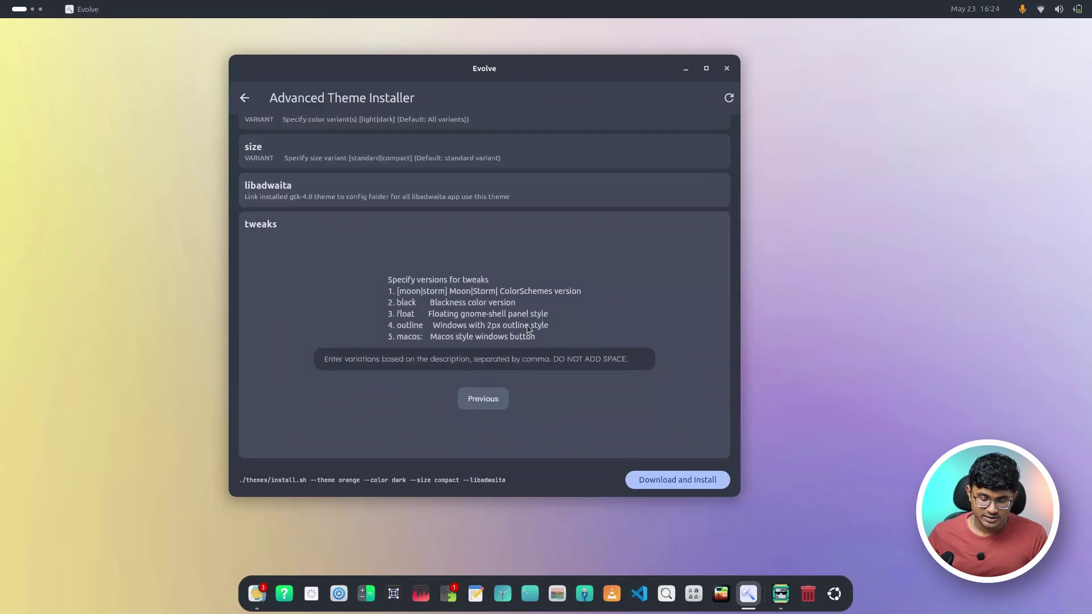
click(454, 358)
text(macos,)
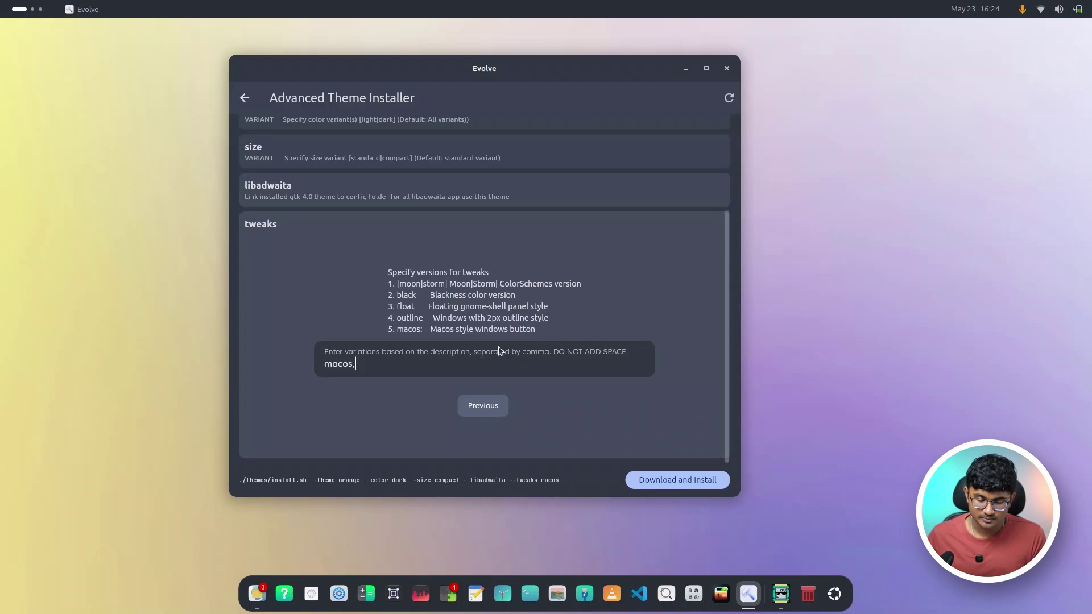
text(float)
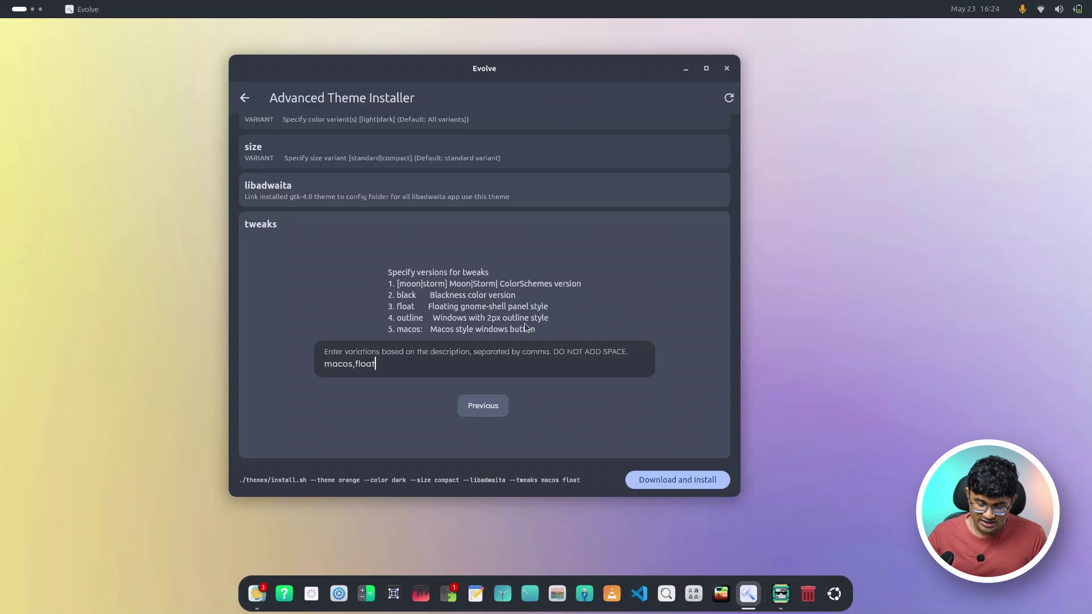
text(,storm)
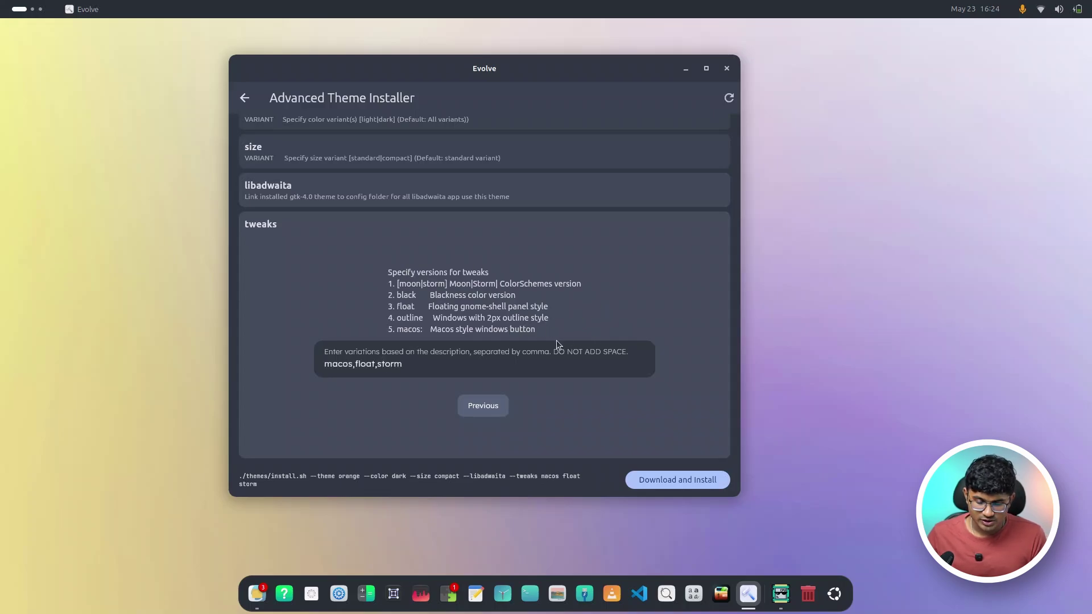
- Start downloading and installing the configured theme, and review the dependency commands in its README
click(657, 481)
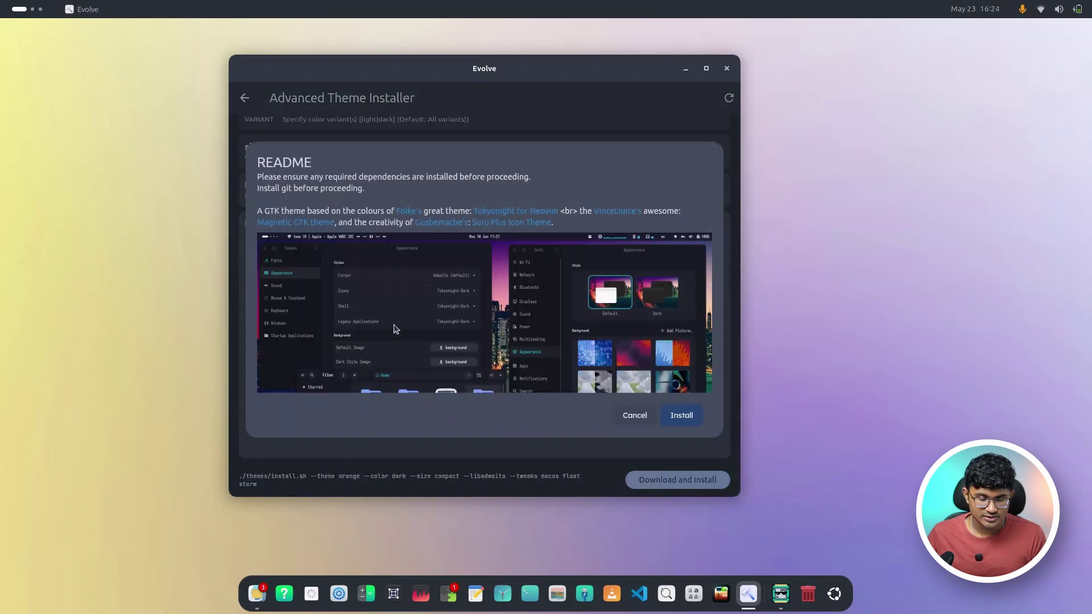
scroll(457, 309, down, 5)
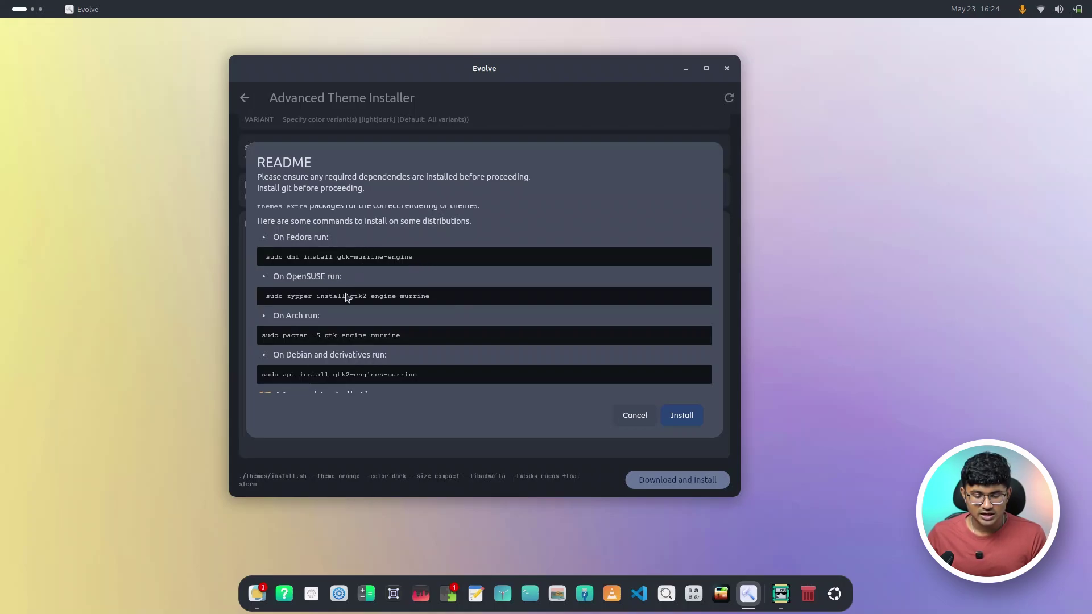
scroll(348, 301, down, 2)
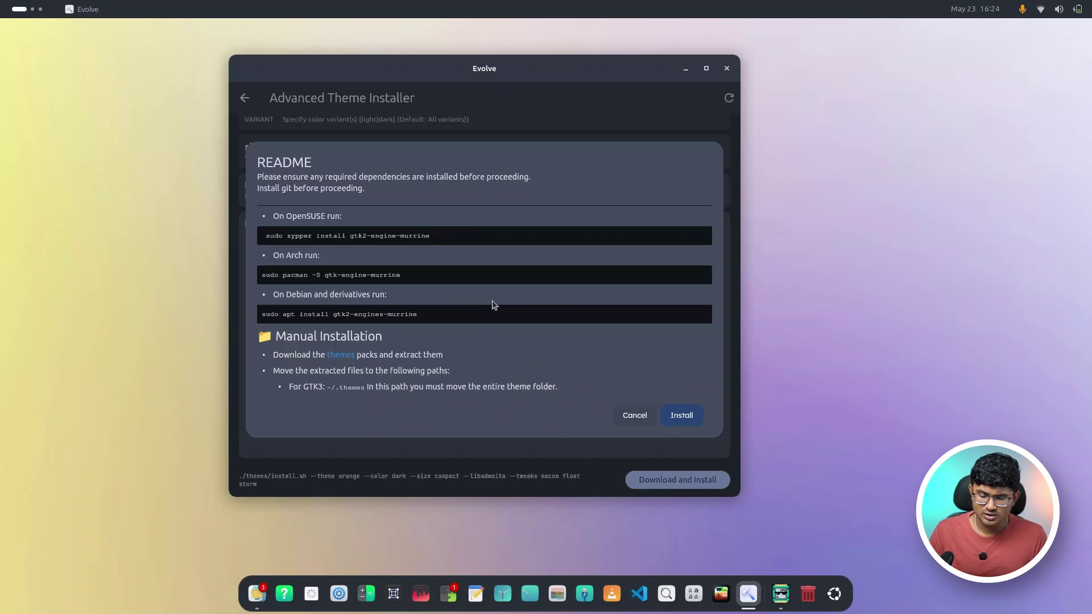
key(ctrl+alt+t)
text(sudo apt install git gnome-themes-extra gtk2-engines-murrine sassc)
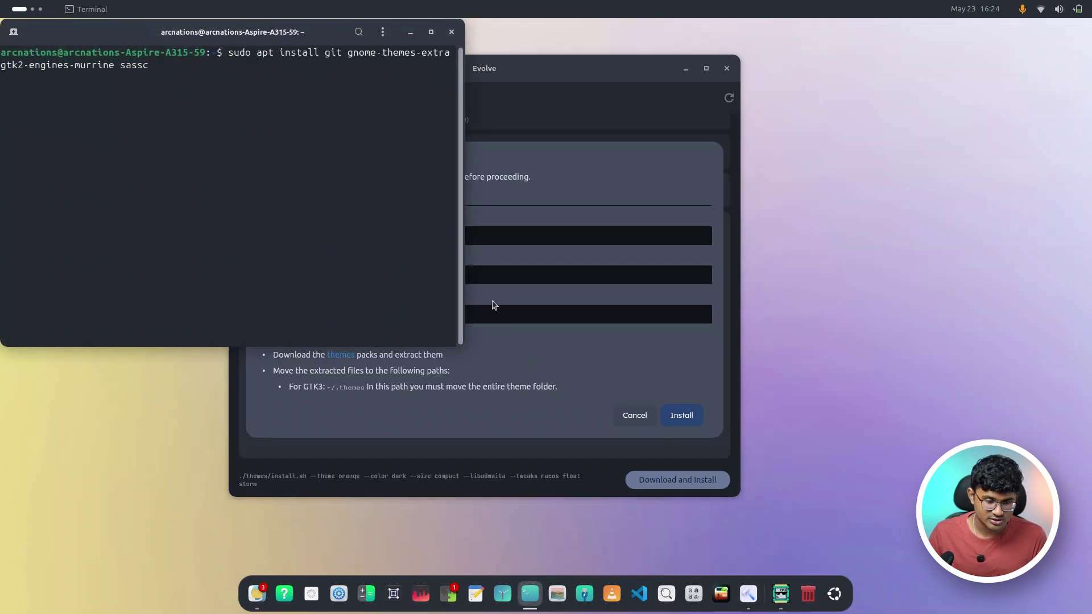
click(452, 32)
- Read through the rest of the README and proceed with installing the Tokyonight theme
scroll(374, 351, down, 3)
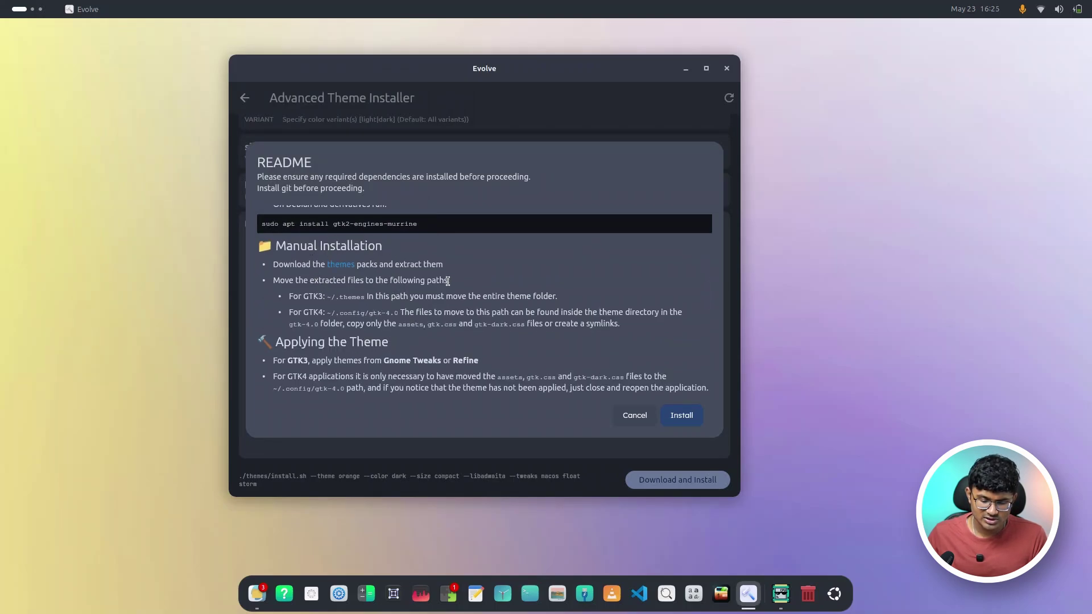
scroll(487, 330, down, 6)
scroll(487, 330, up, 2)
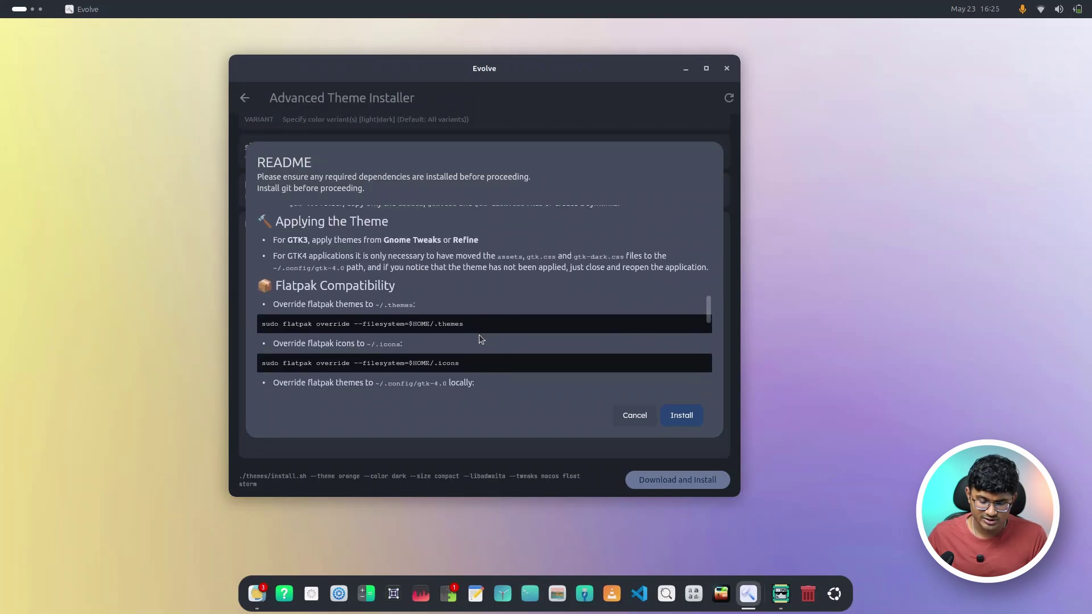
scroll(480, 333, down, 3)
scroll(493, 316, down, 3)
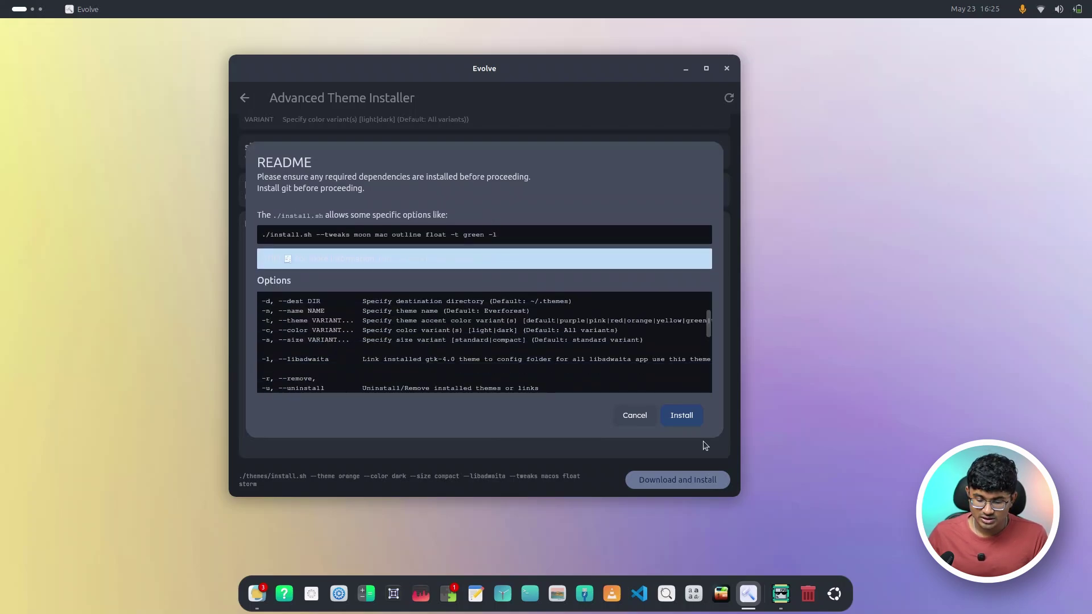
click(695, 416)
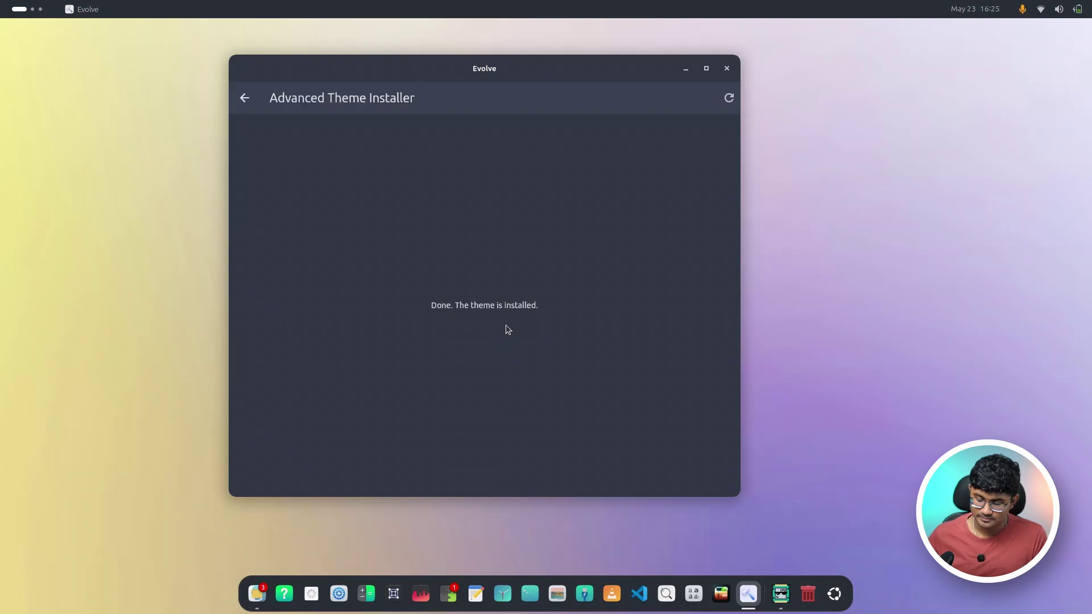
- Return to the Theme page and apply Tokyonight-Orange-Dark-Compact-Storm as the global theme
click(245, 98)
click(245, 98)
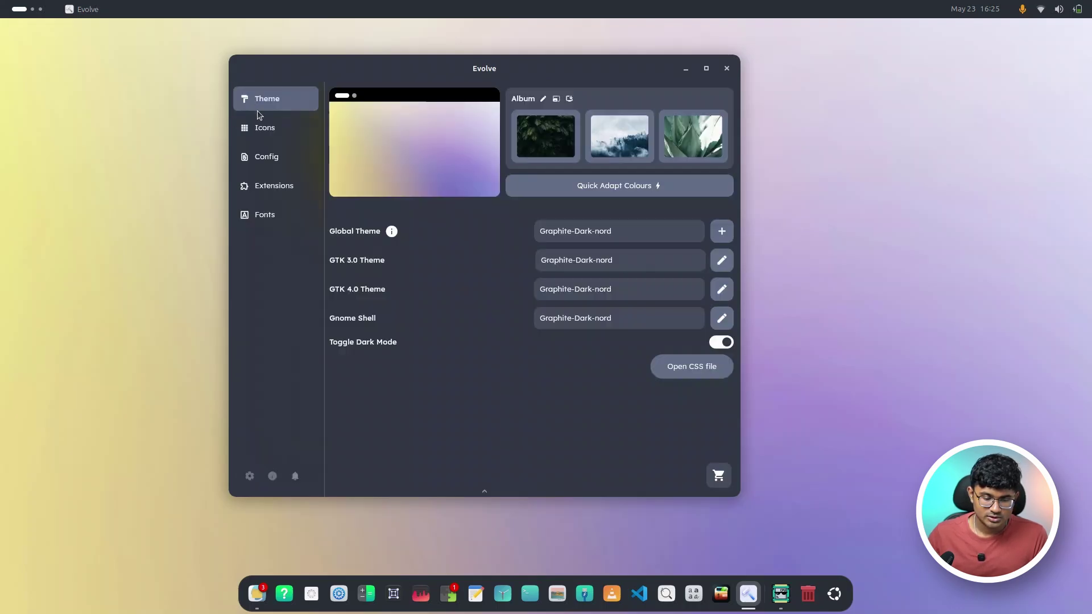
click(263, 119)
click(263, 103)
click(590, 290)
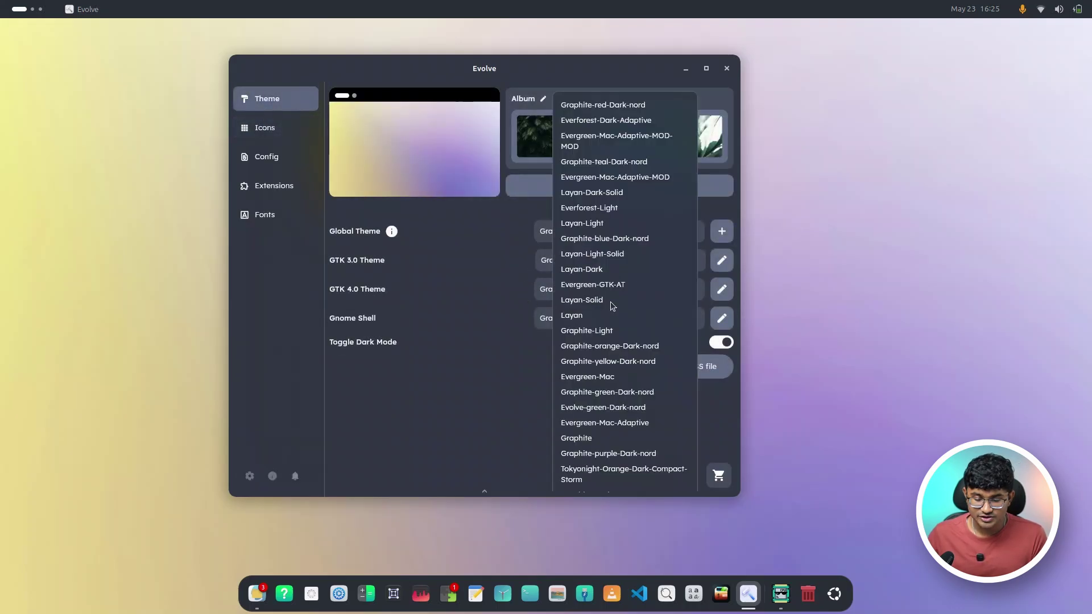
scroll(614, 360, down, 6)
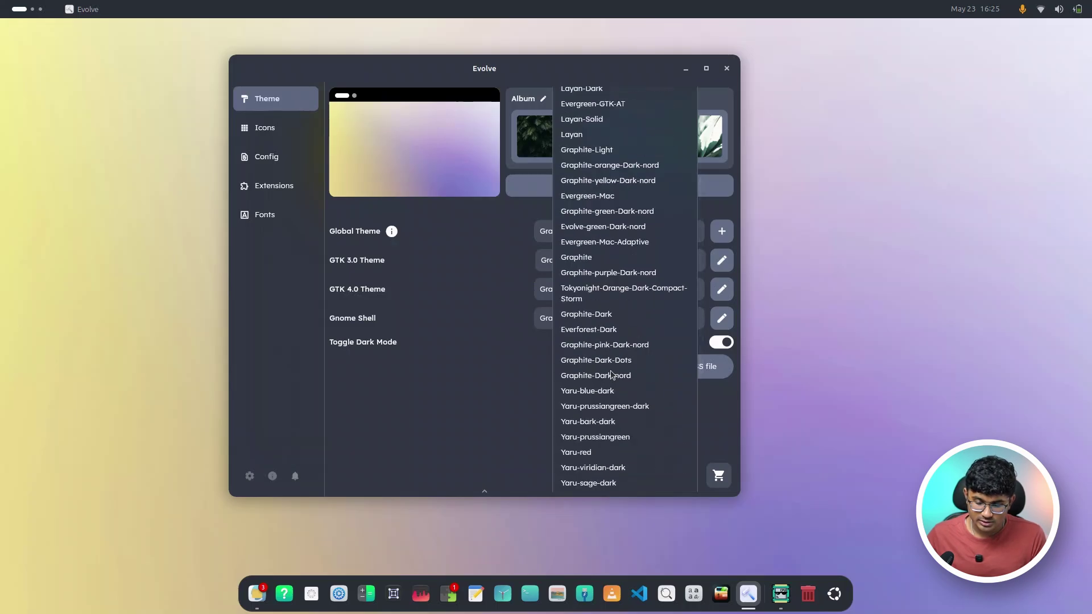
click(658, 301)
click(722, 231)
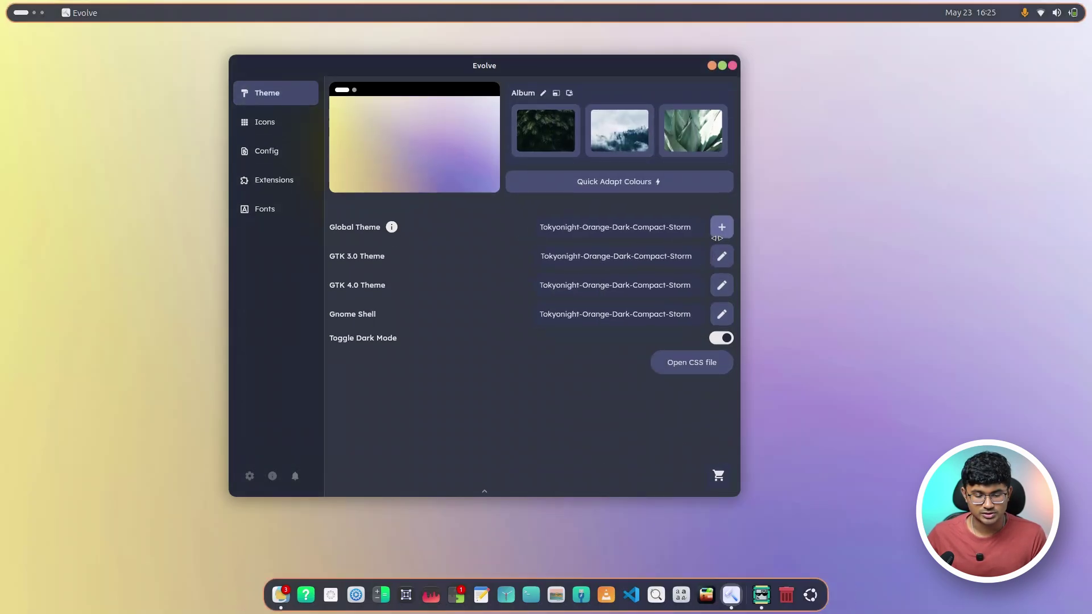
- Check how the applied theme looks in the system quick settings and the Settings window
click(1054, 13)
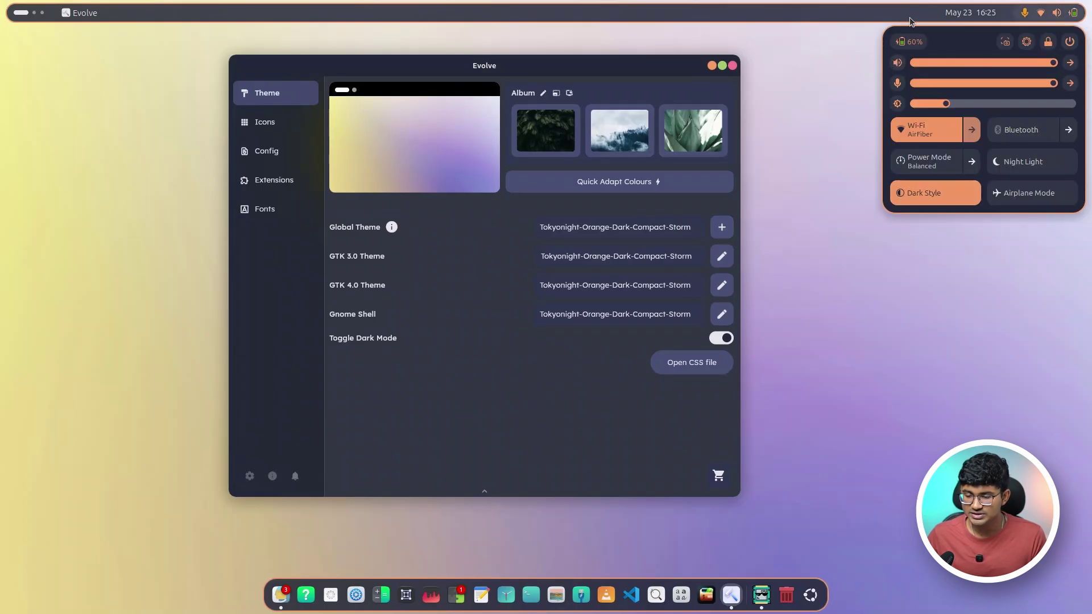
click(1025, 43)
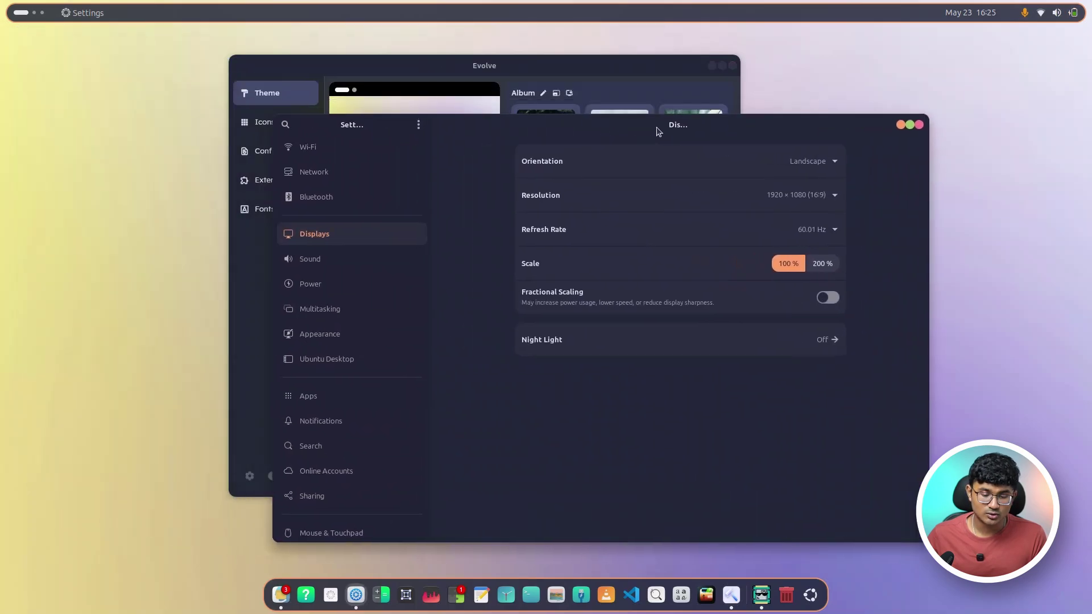
click(425, 122)
click(418, 183)
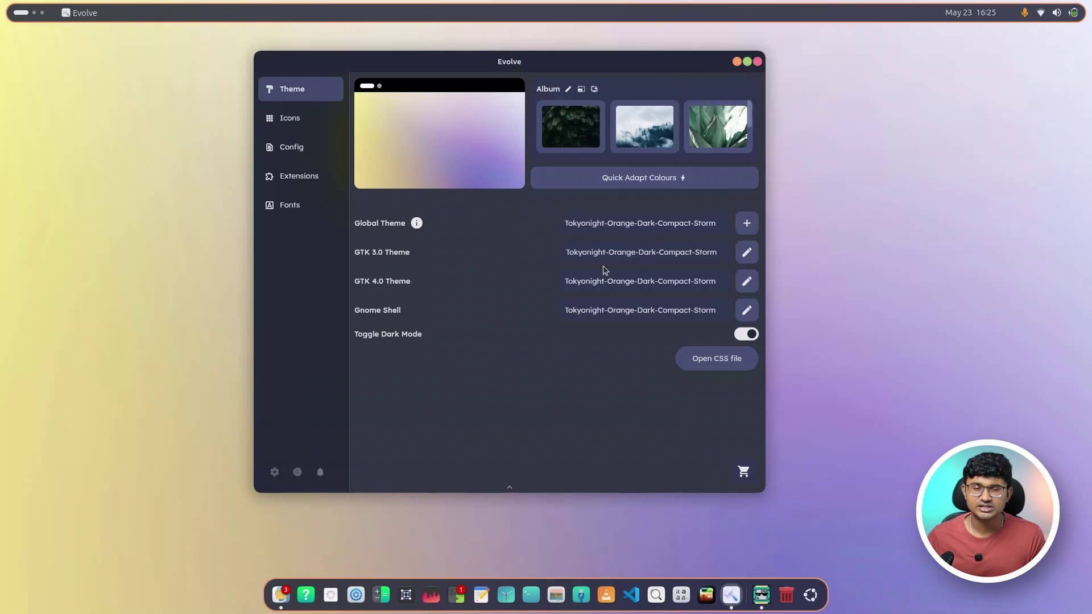
- Restart Evolve and move its window to the middle of the desktop
click(757, 62)
click(810, 595)
click(484, 219)
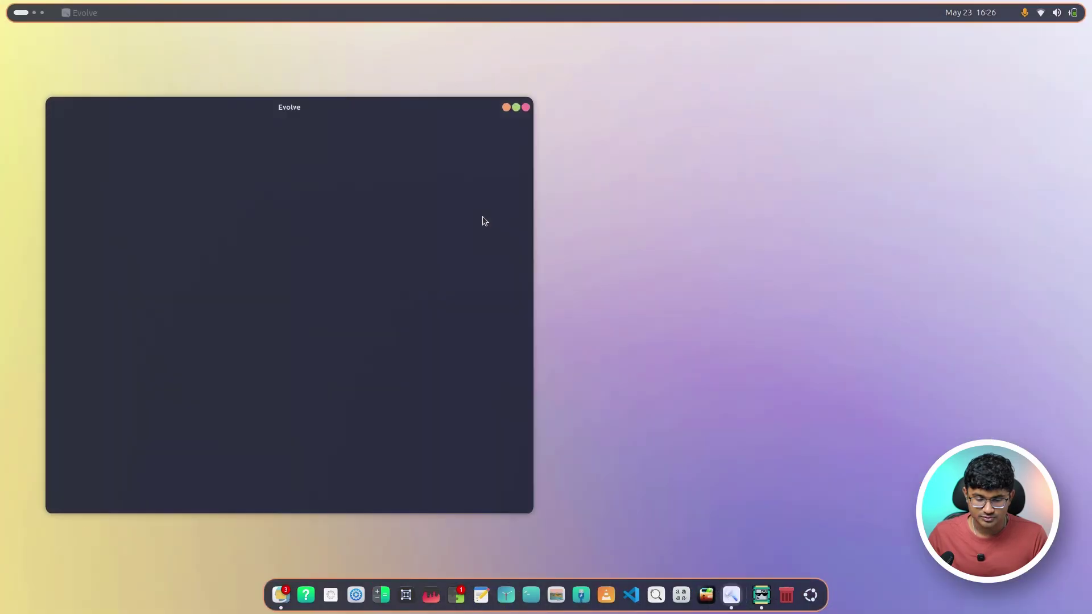
drag(378, 93, 681, 85)
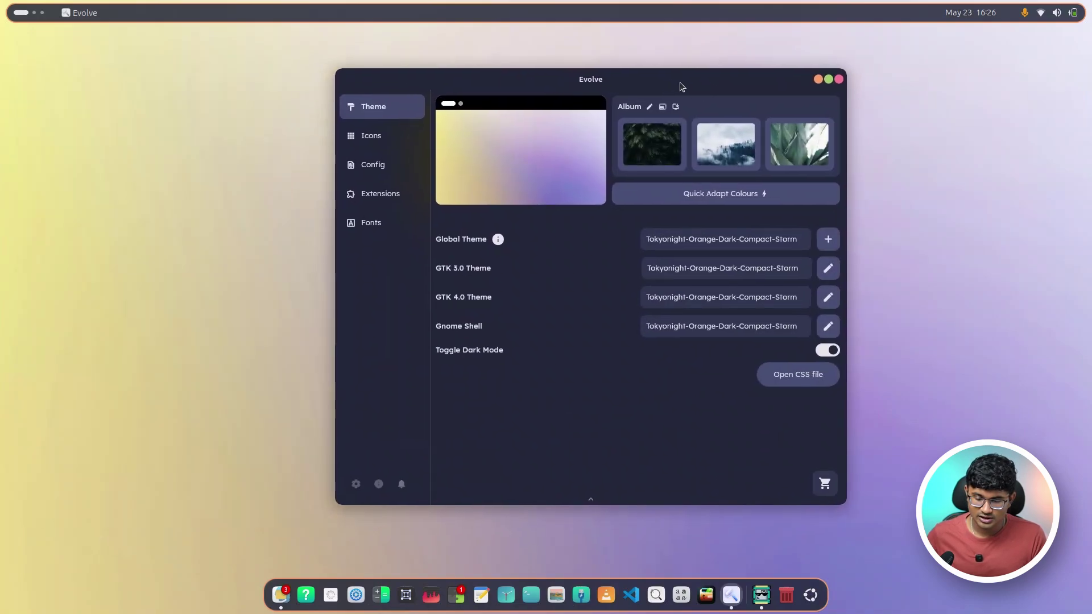
- Go to the Icons page, open its Theme Store and search for kora
click(377, 138)
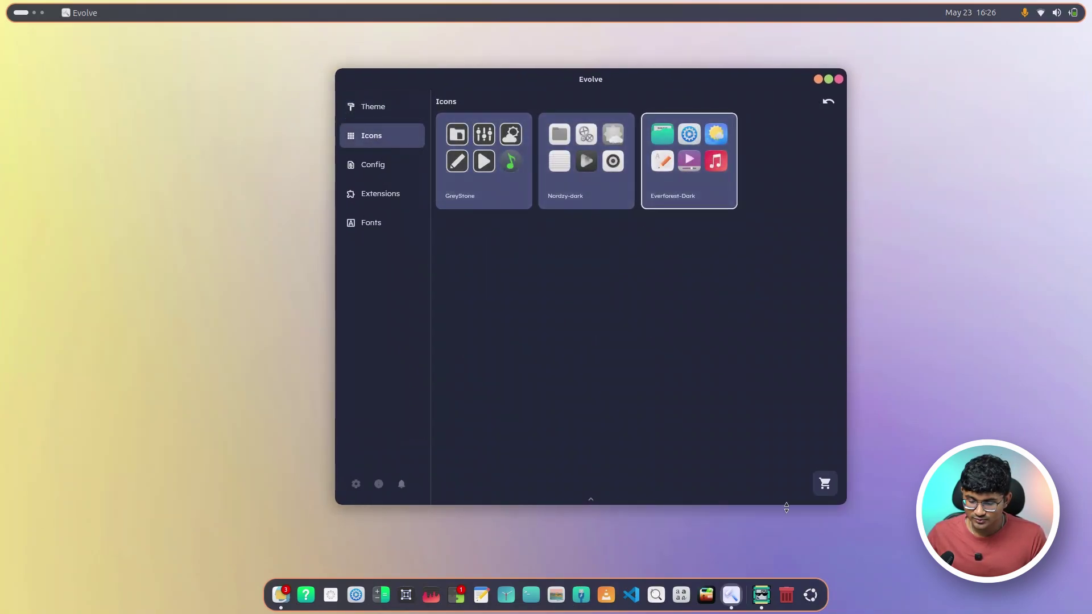
click(825, 483)
click(528, 295)
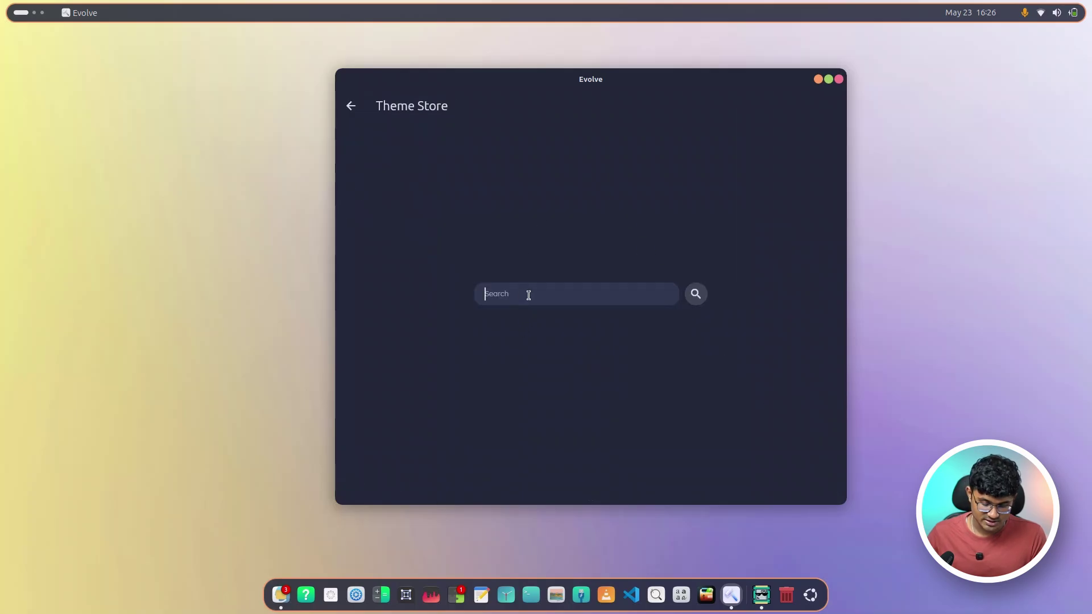
text(kora)
key(Return)
- Open the Kora icon theme, then download and install the kora-1-7-2.tar.xz file
click(785, 250)
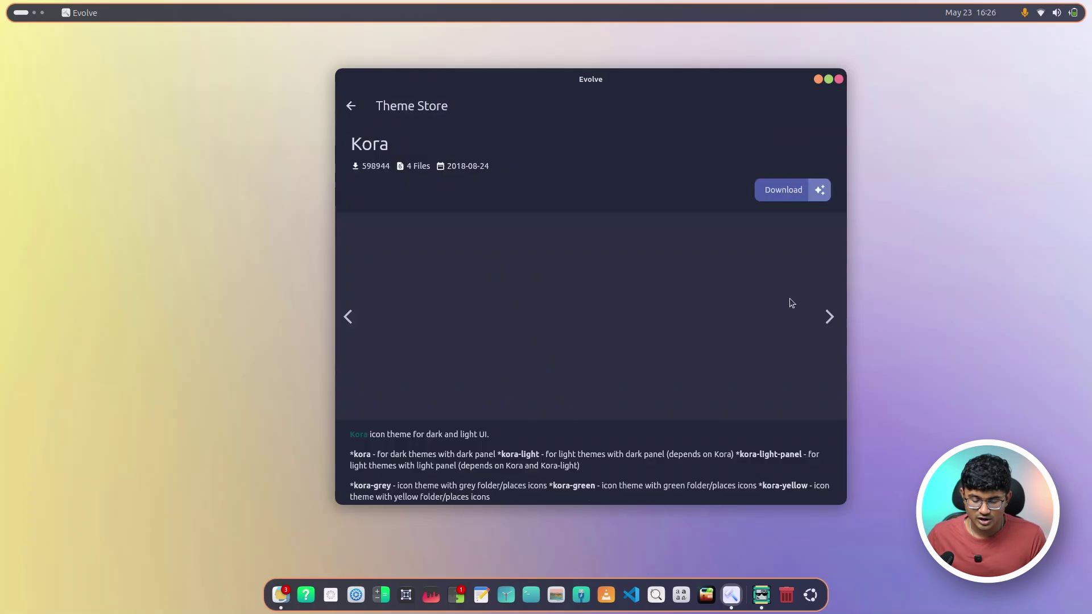
click(775, 195)
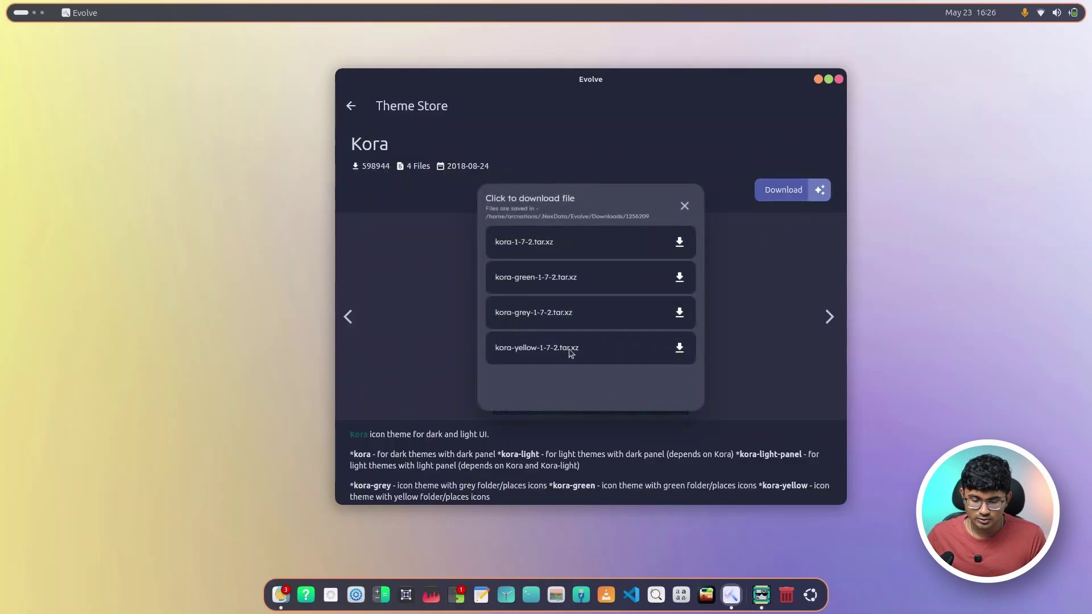
click(519, 246)
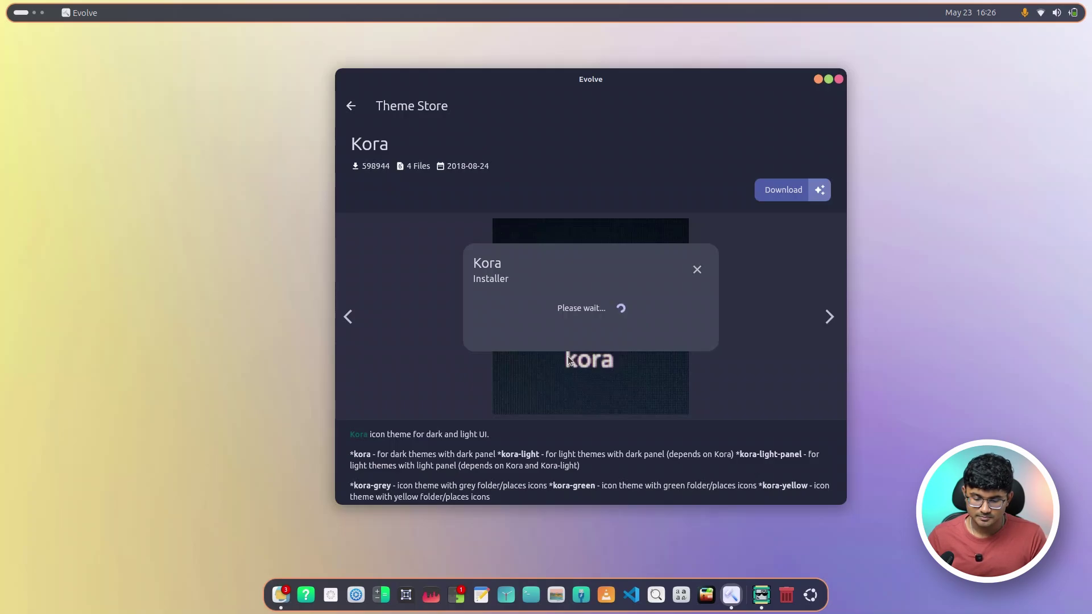
- Restart Evolve and apply the kora icon theme from the Icons page
click(839, 79)
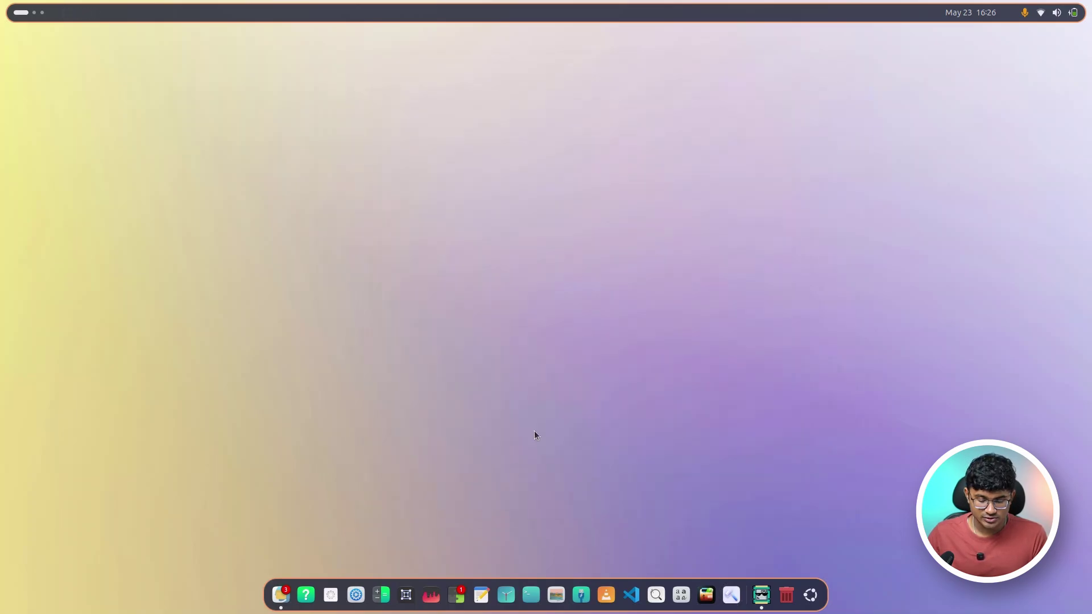
click(731, 595)
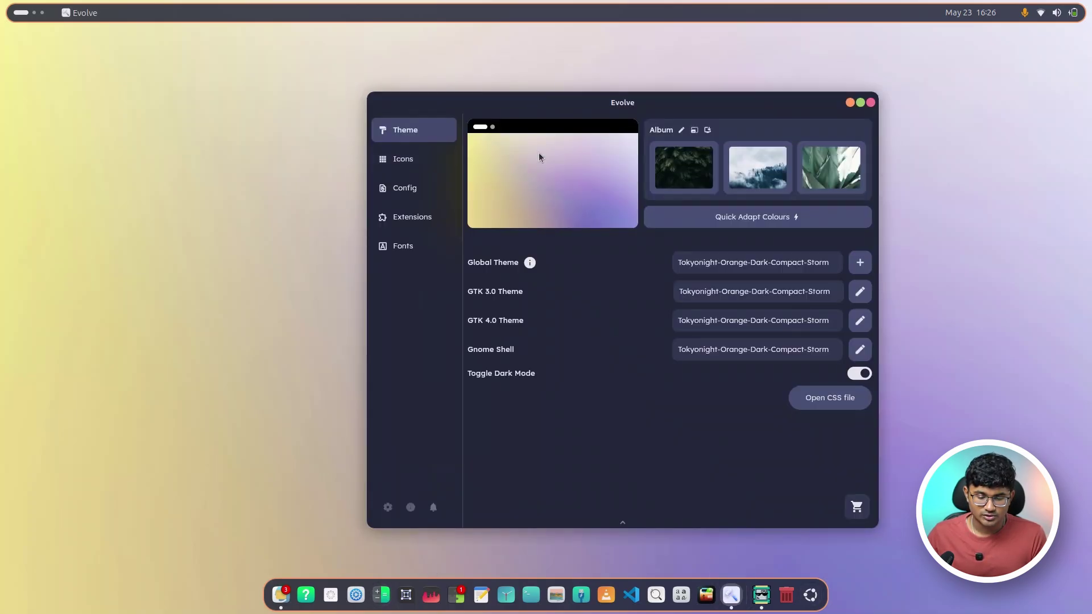
click(403, 159)
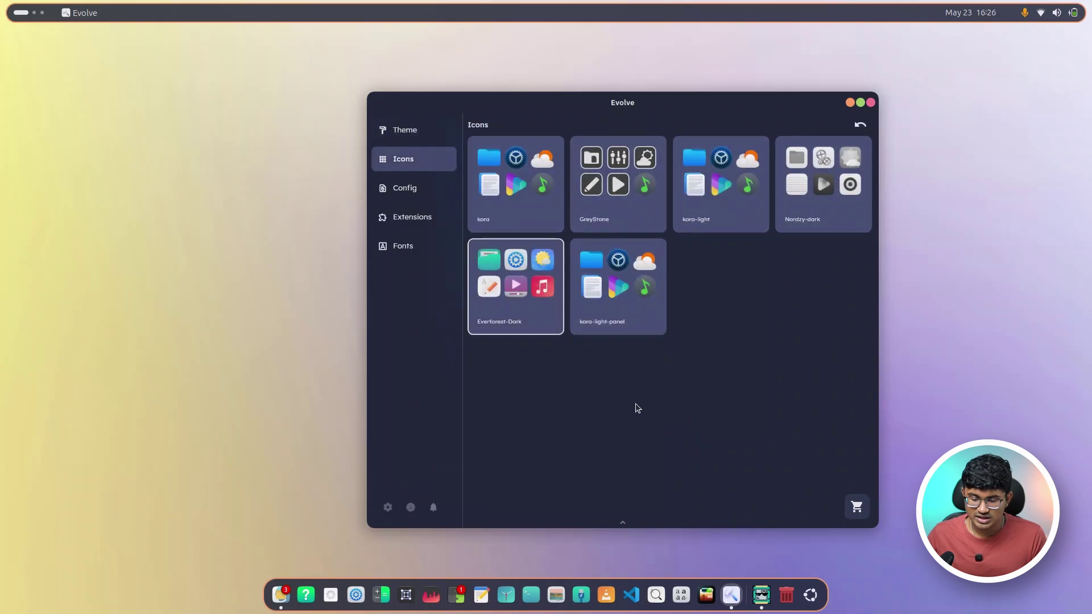
click(504, 194)
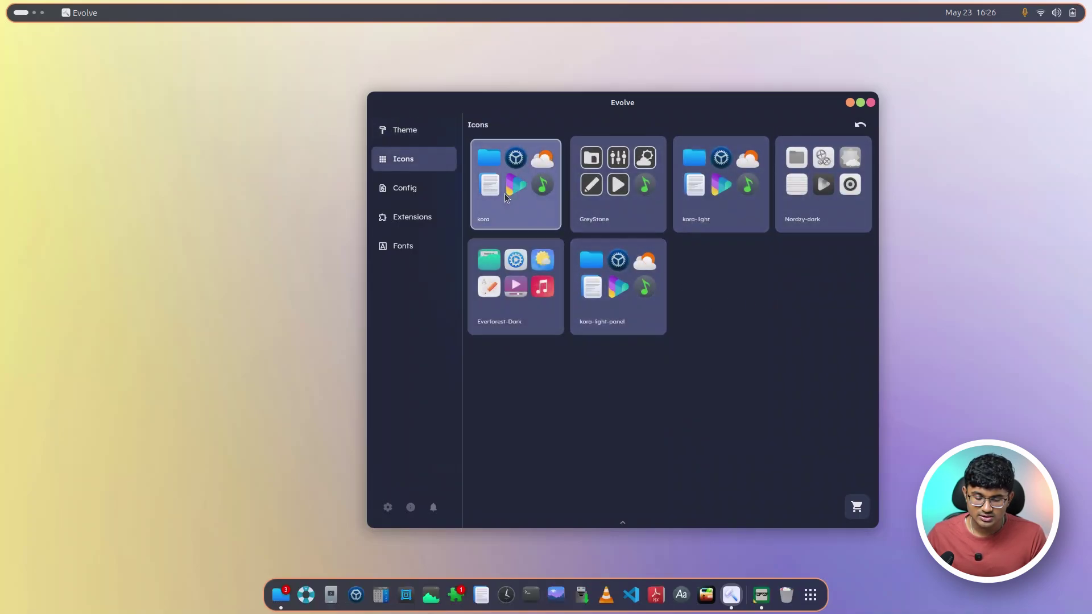